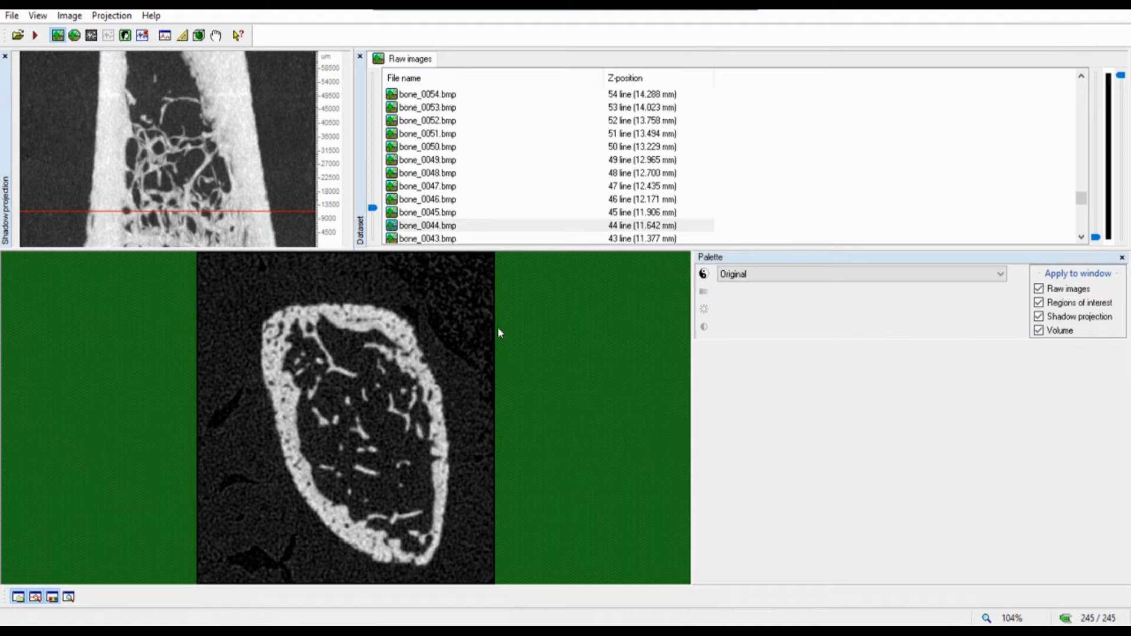
Browse the raw bone slices, open the regions of interest view, and scan the slices up to bone_0100.bmp
click(374, 229)
drag(375, 229, 373, 218)
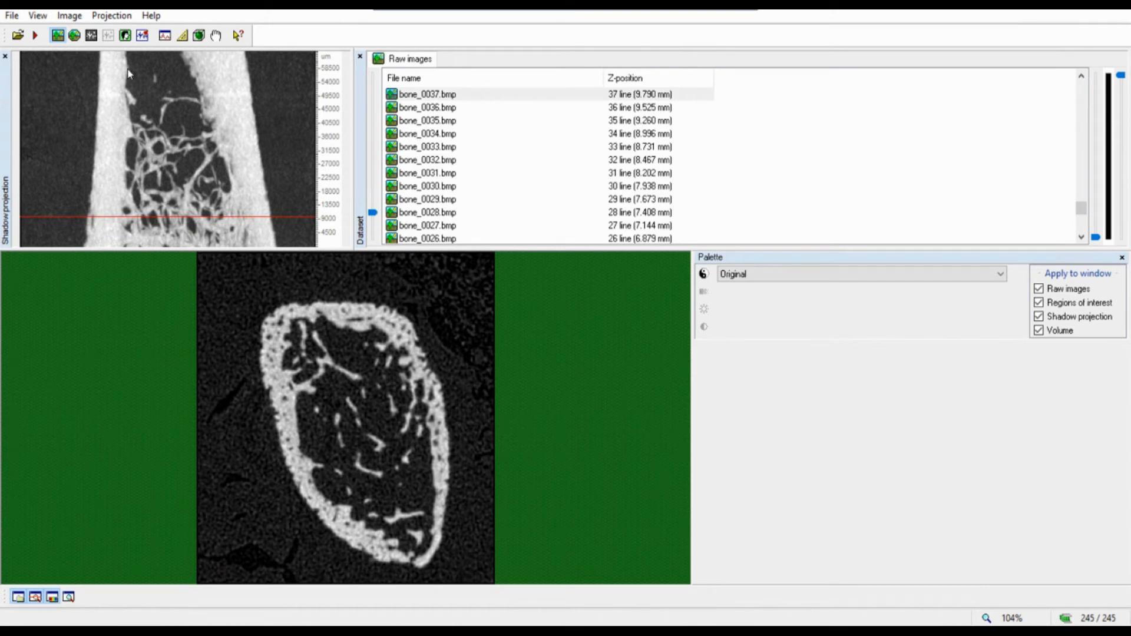
click(79, 38)
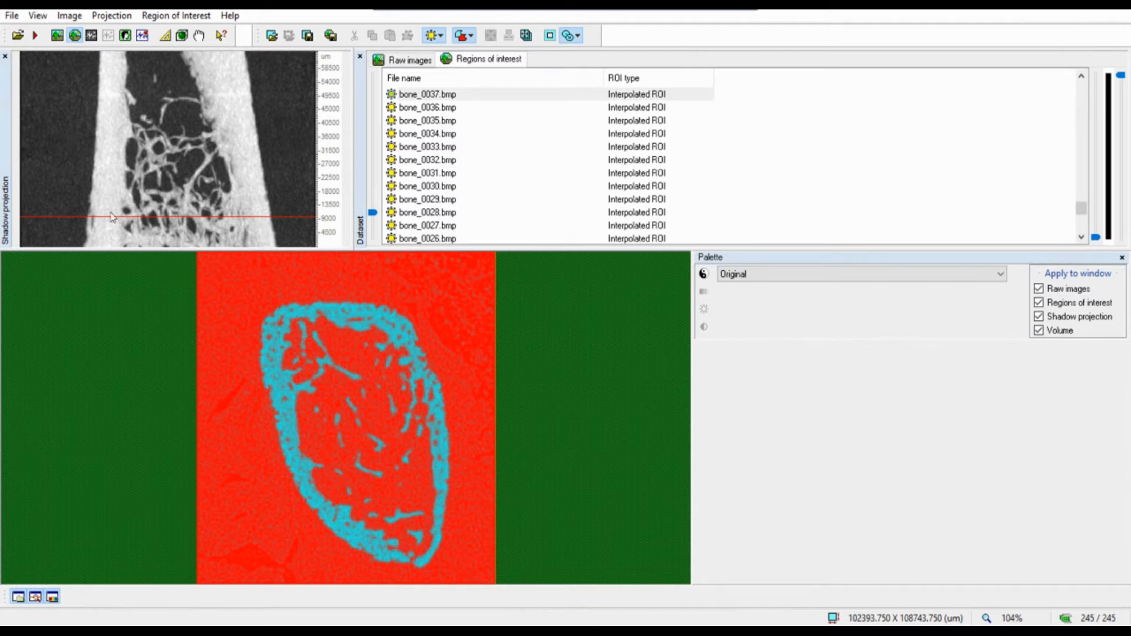
mouse_move(373, 214)
mouse_down()
mouse_move(371, 238)
mouse_move(375, 177)
mouse_move(373, 206)
mouse_up()
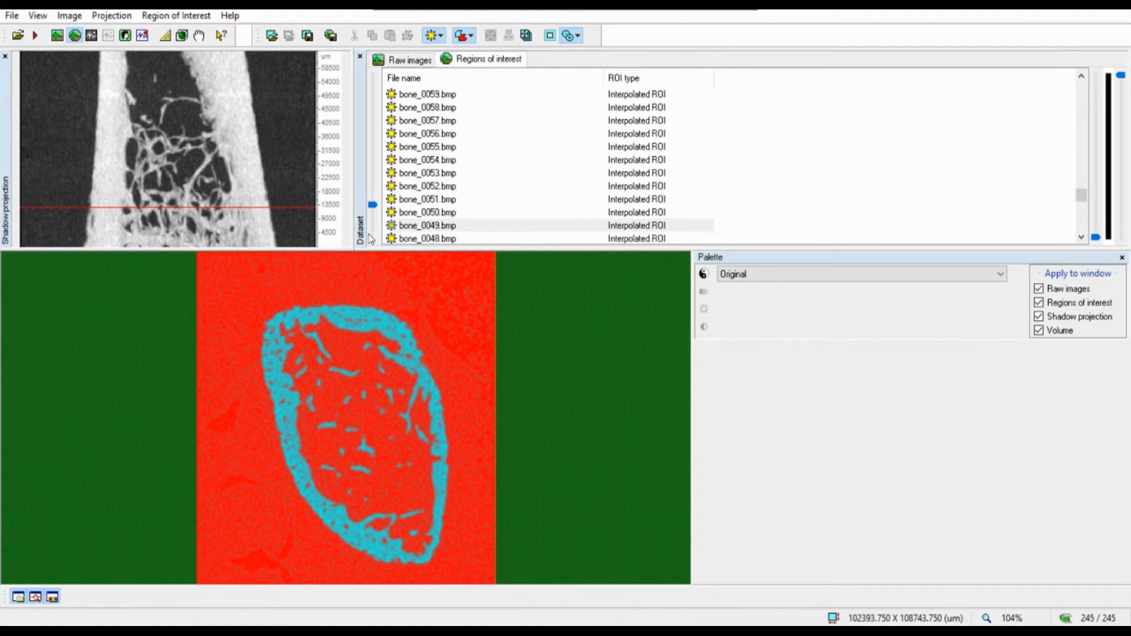
drag(373, 205, 377, 174)
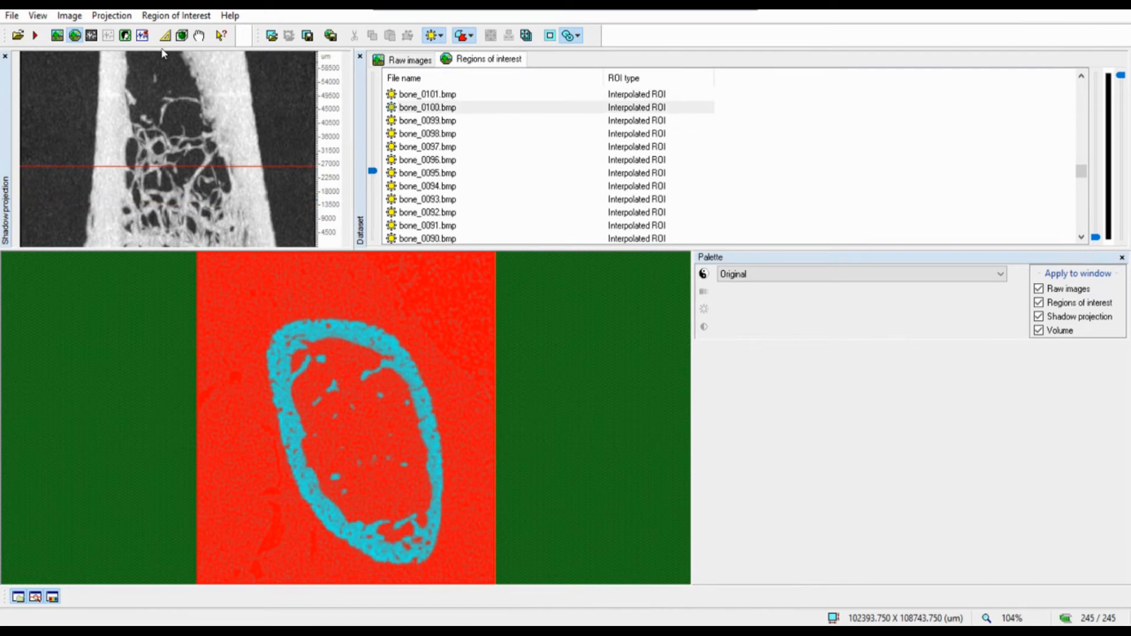
Switch to custom processing and look over the available internal plug-ins
click(125, 36)
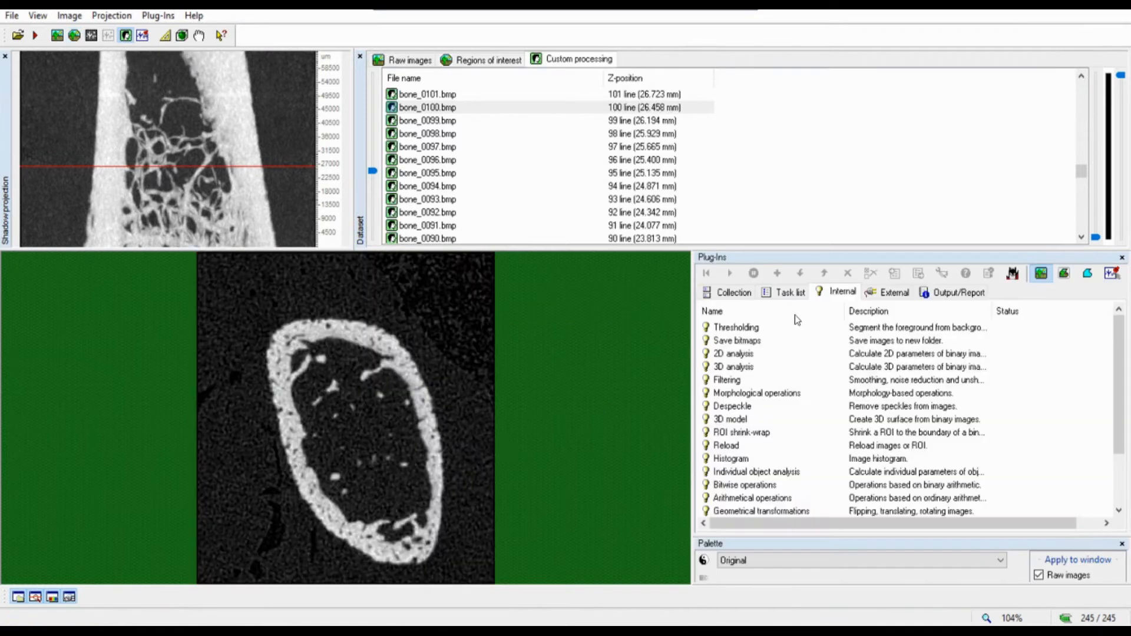
click(728, 330)
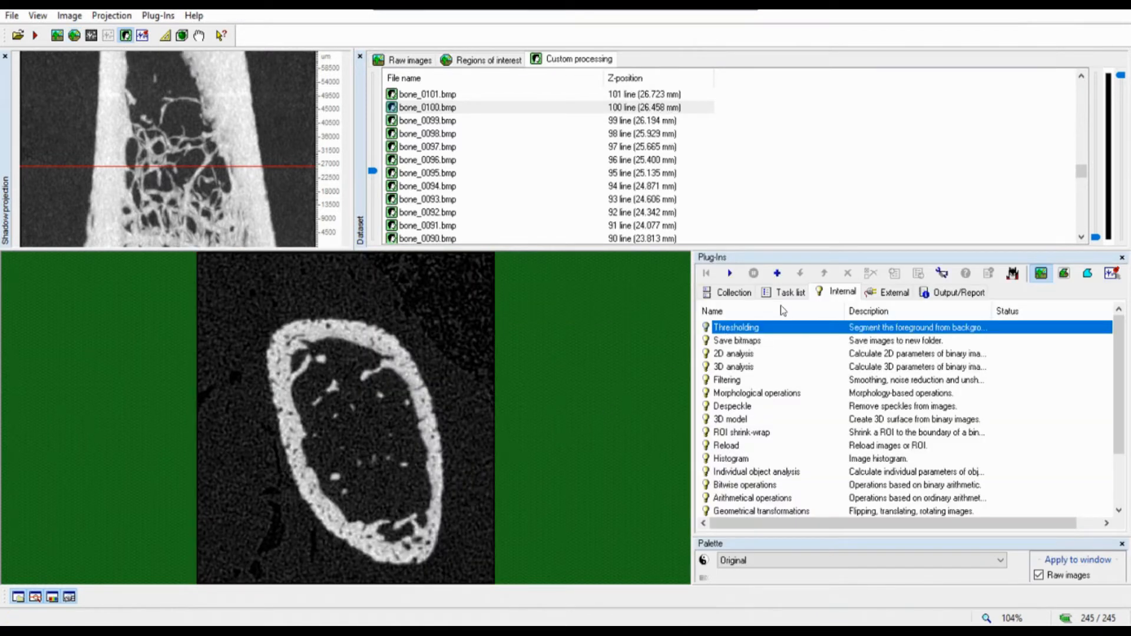
scroll(765, 406, down, 2)
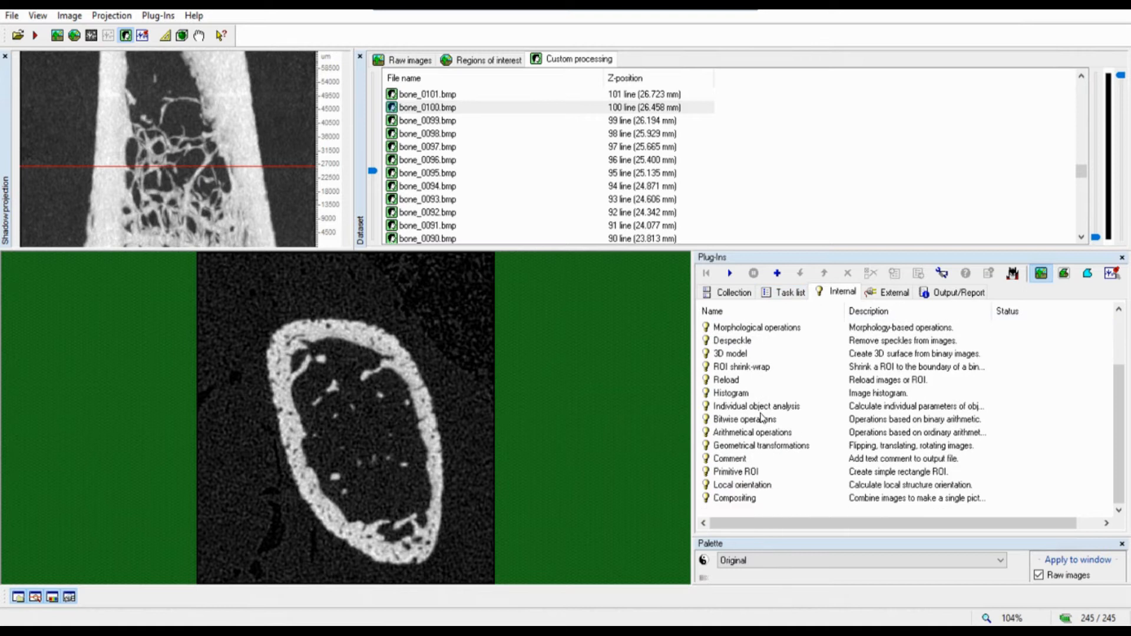
scroll(764, 407, up, 2)
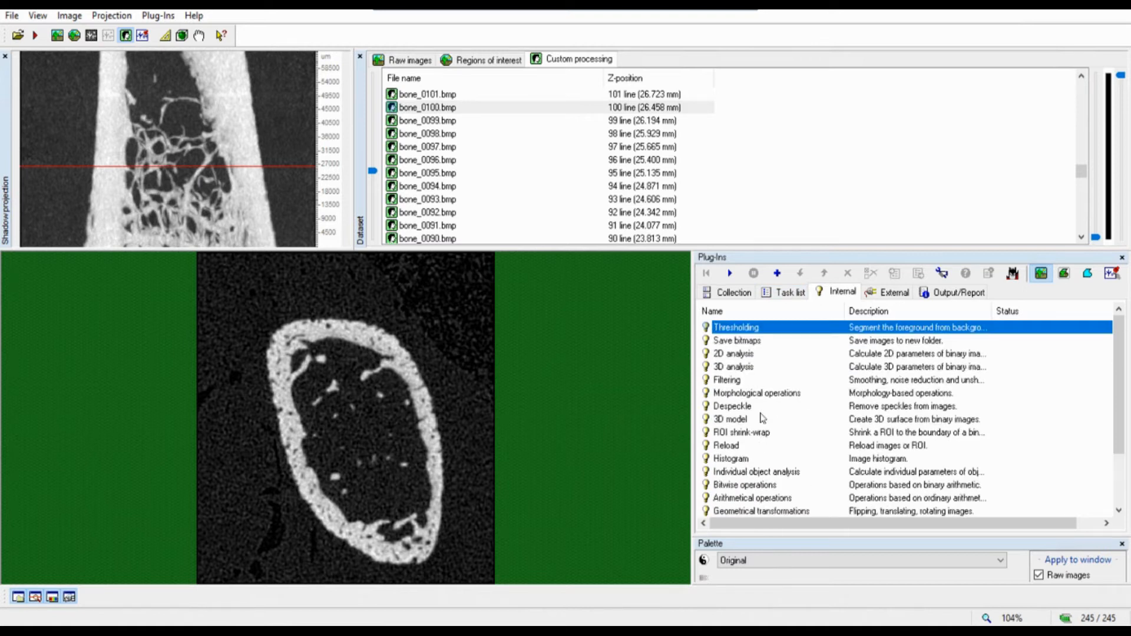
click(790, 292)
click(823, 295)
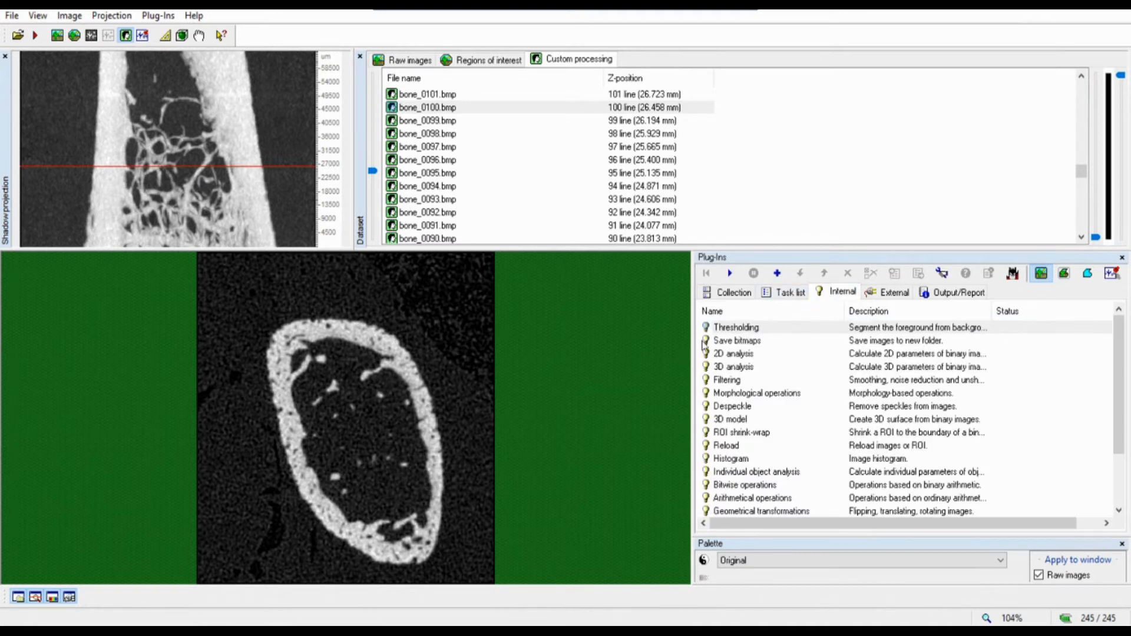
Filter the images with 3D anisotropic diffusion, privileging high contrast edges (Perona-Malik), with 8 iterations and a gradient threshold of 12
click(727, 381)
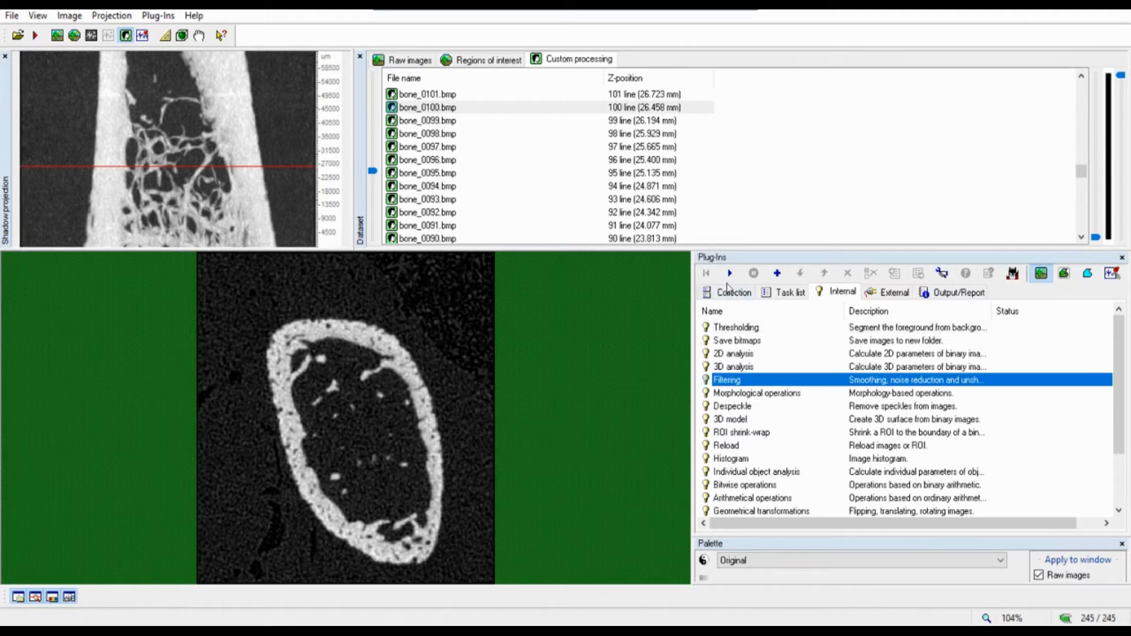
click(730, 273)
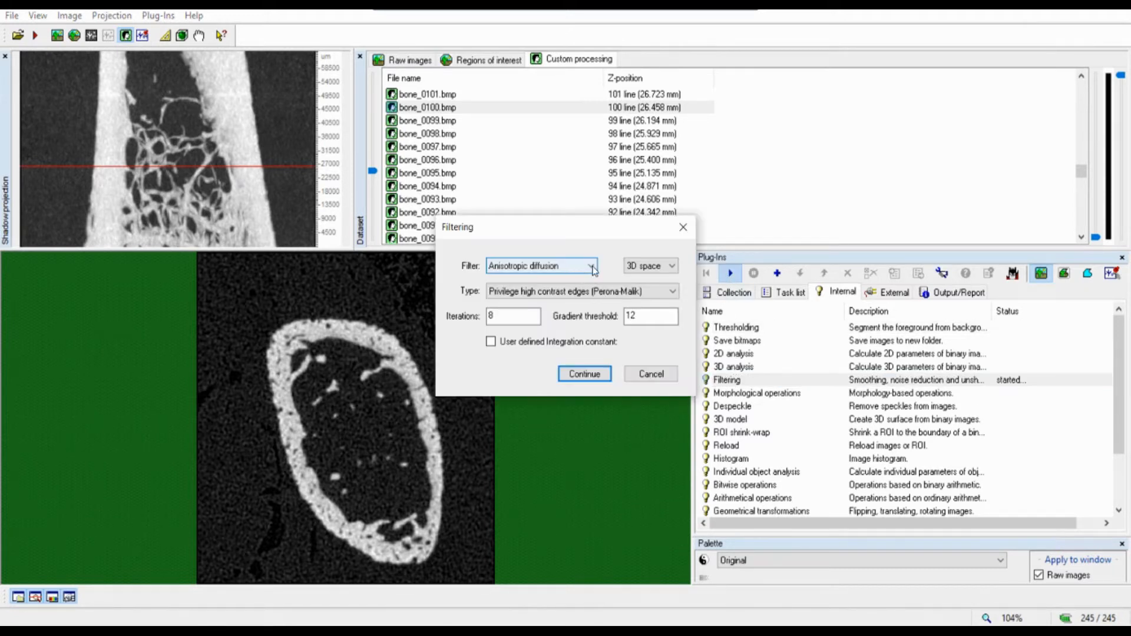
click(591, 266)
click(593, 268)
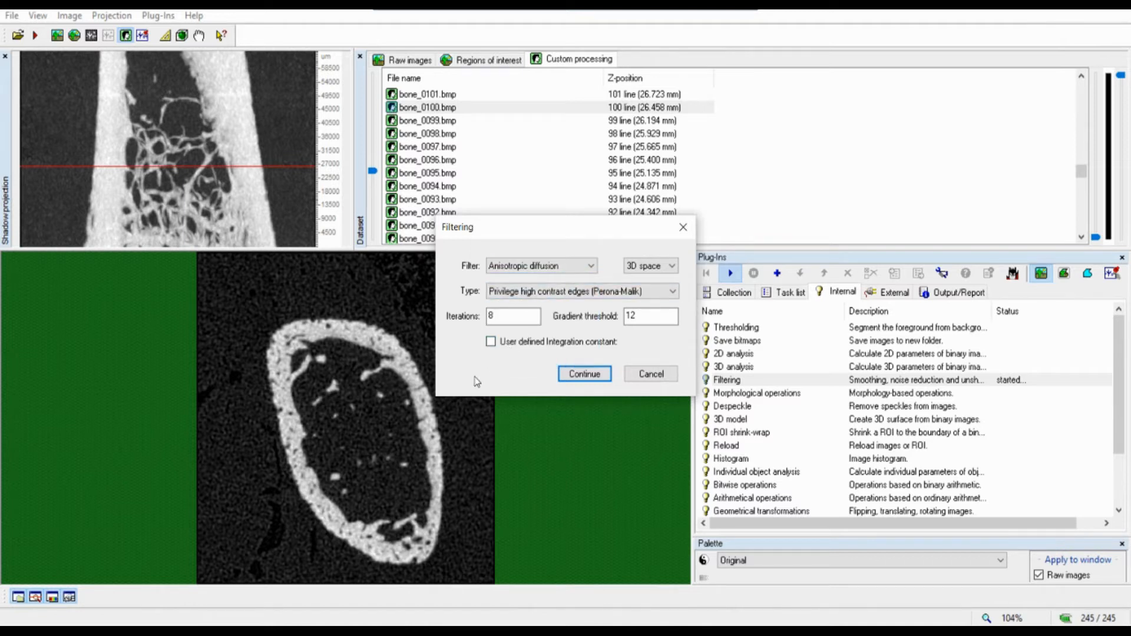
click(584, 374)
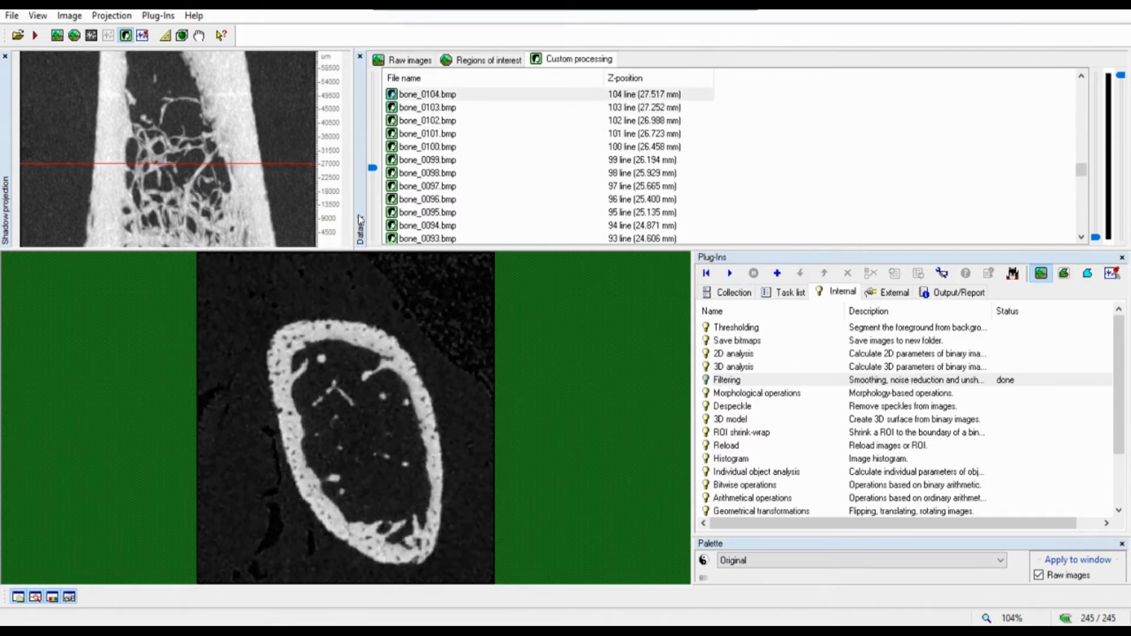
Check a filtered slice lower in the bone and segment the images with a global threshold from 85 to 255
click(377, 190)
mouse_move(376, 193)
mouse_down()
mouse_move(377, 227)
mouse_move(382, 122)
mouse_move(379, 208)
mouse_up()
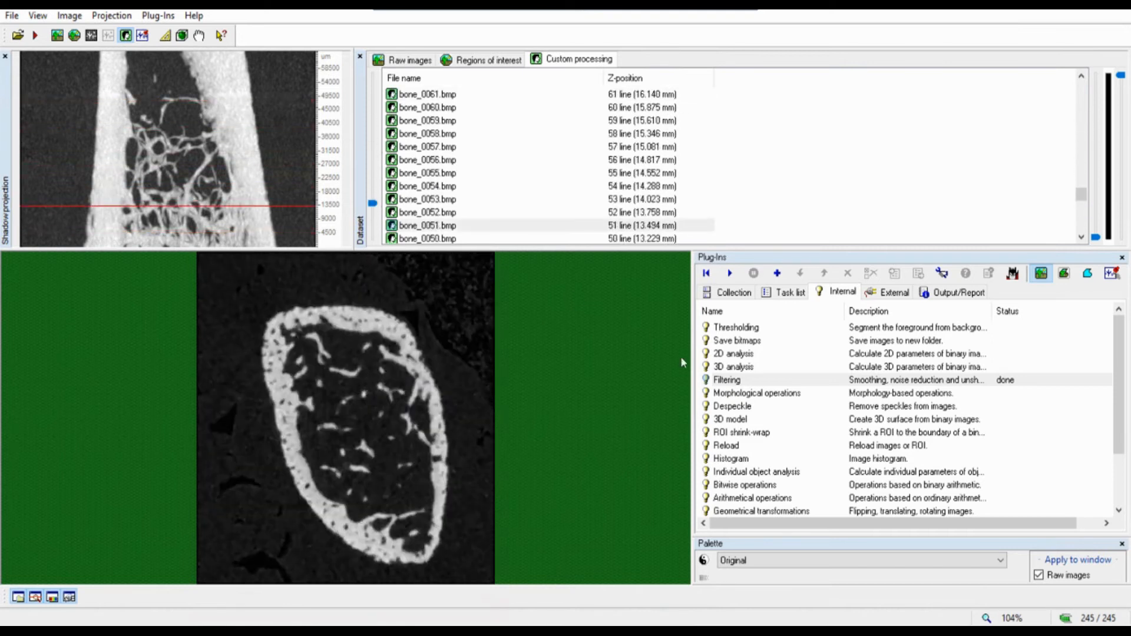
click(736, 328)
click(729, 274)
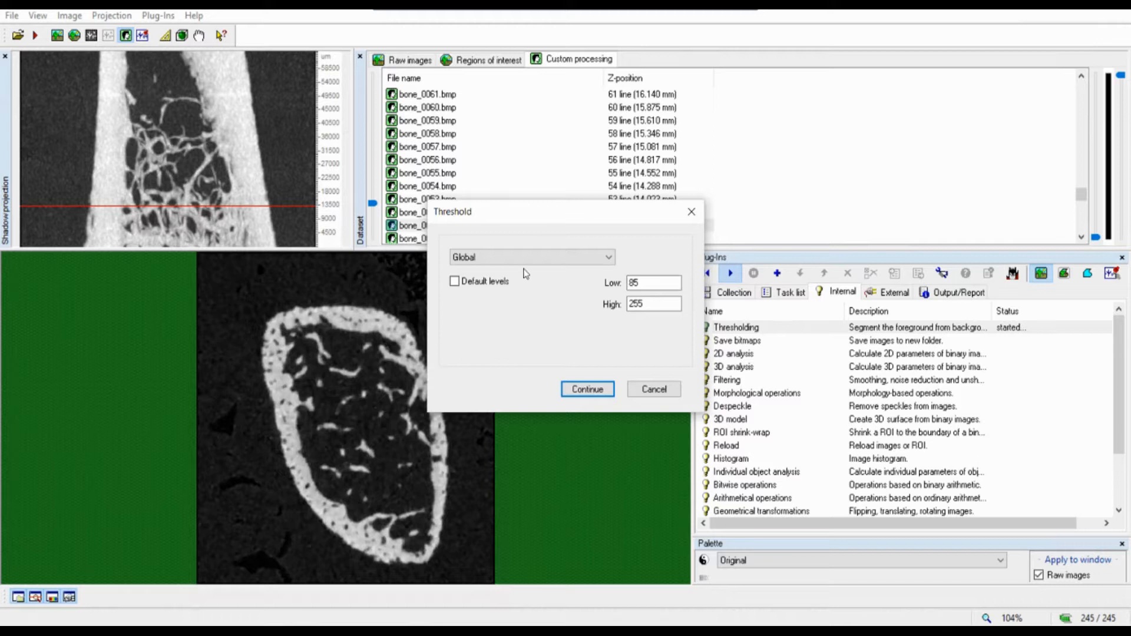
drag(547, 216, 582, 235)
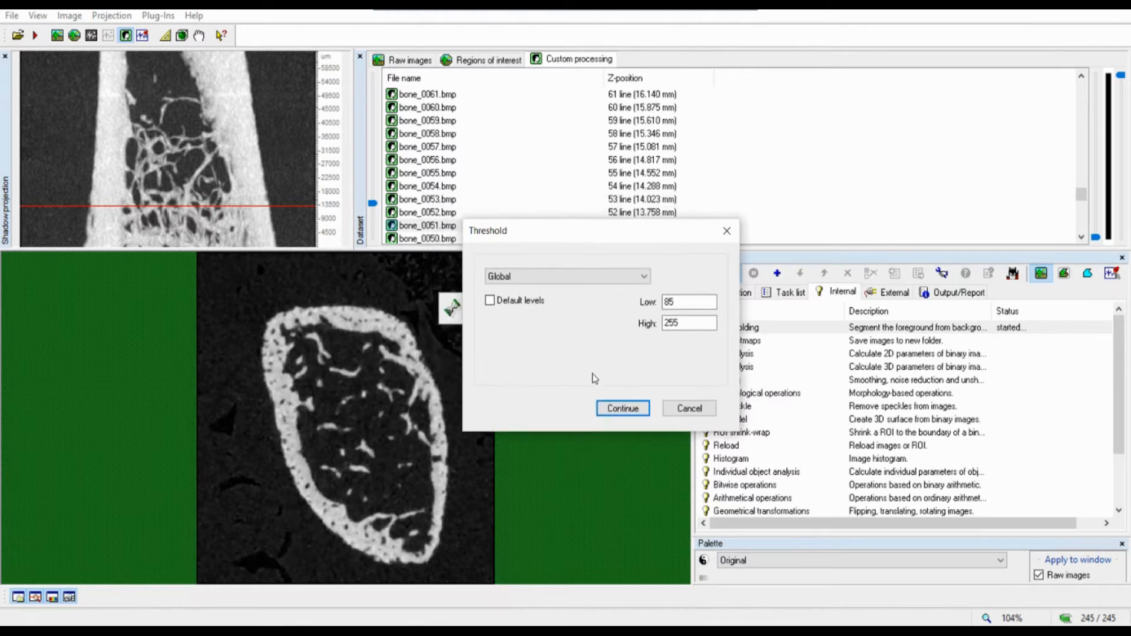
click(623, 409)
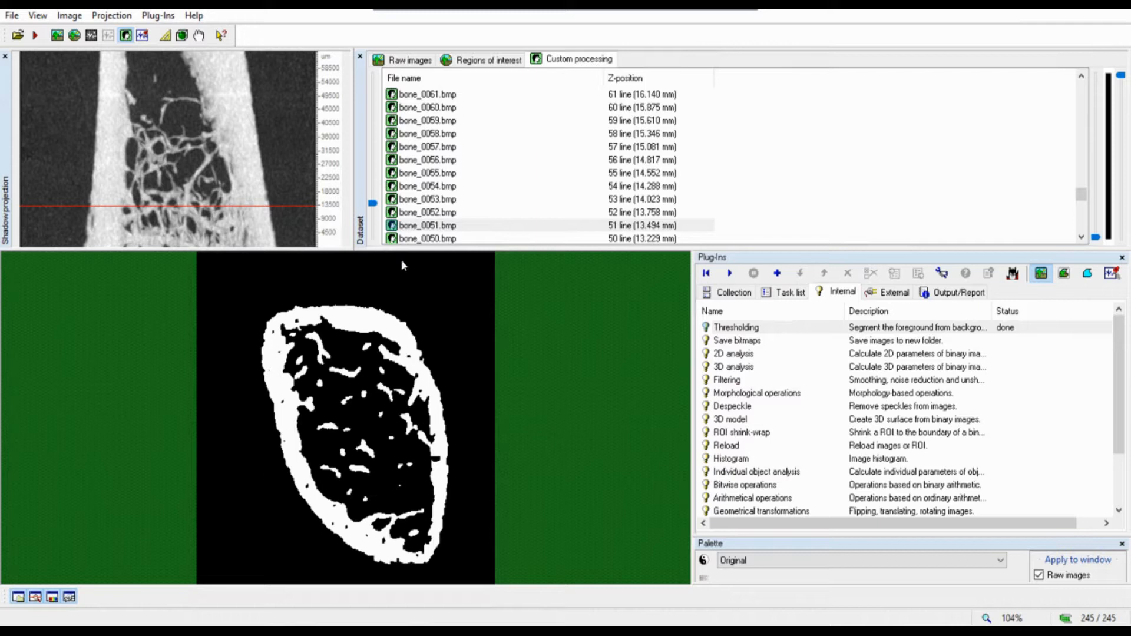
Examine the thresholded bone on several slices near the lower end of the dataset
mouse_move(376, 213)
mouse_down()
mouse_move(374, 171)
mouse_move(384, 242)
mouse_move(379, 231)
mouse_up()
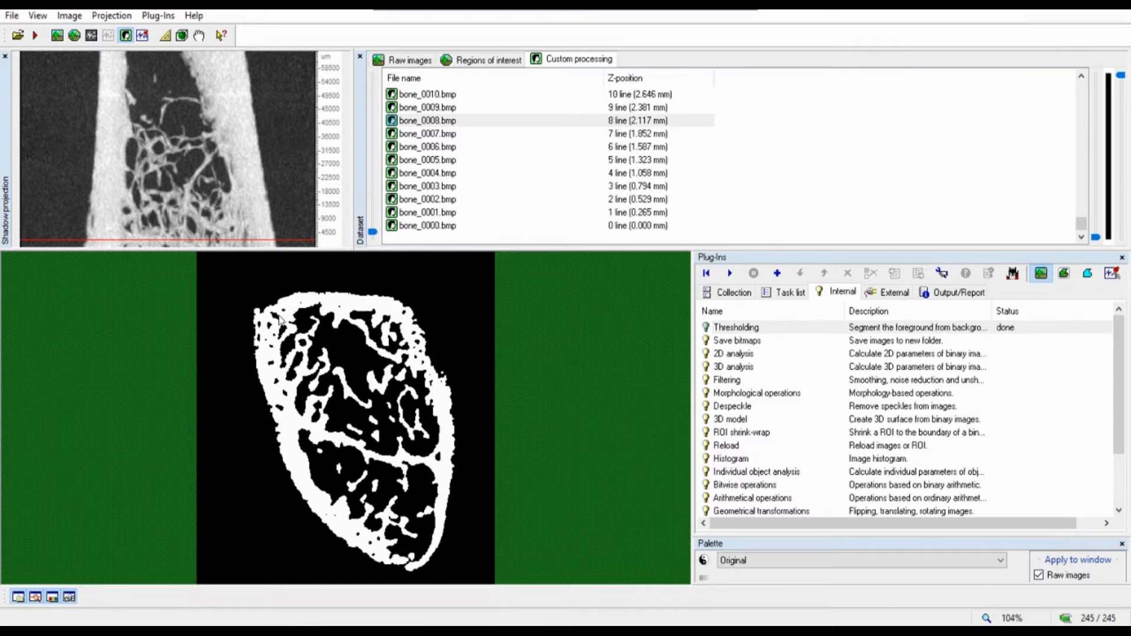
click(736, 395)
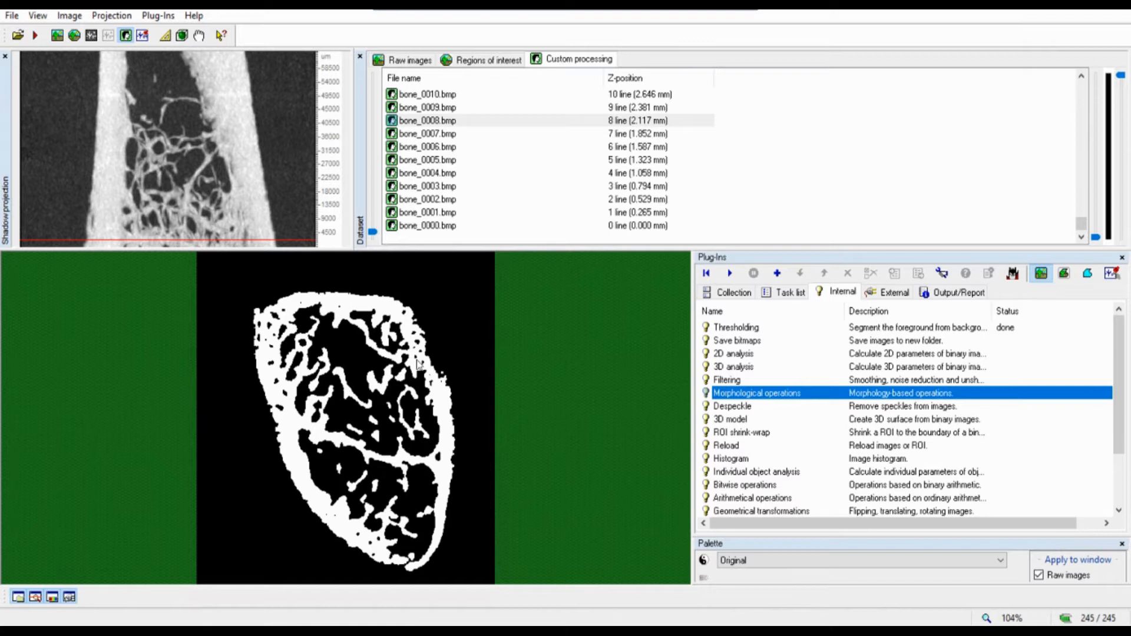
click(758, 329)
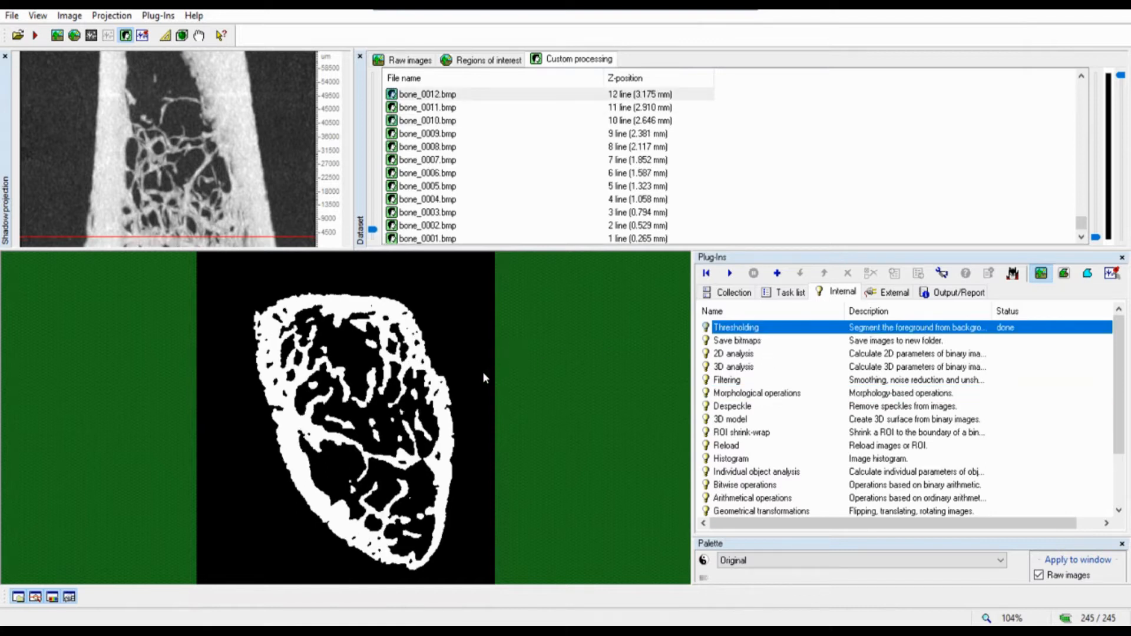
mouse_move(373, 233)
mouse_down()
mouse_move(377, 193)
mouse_move(378, 224)
mouse_up()
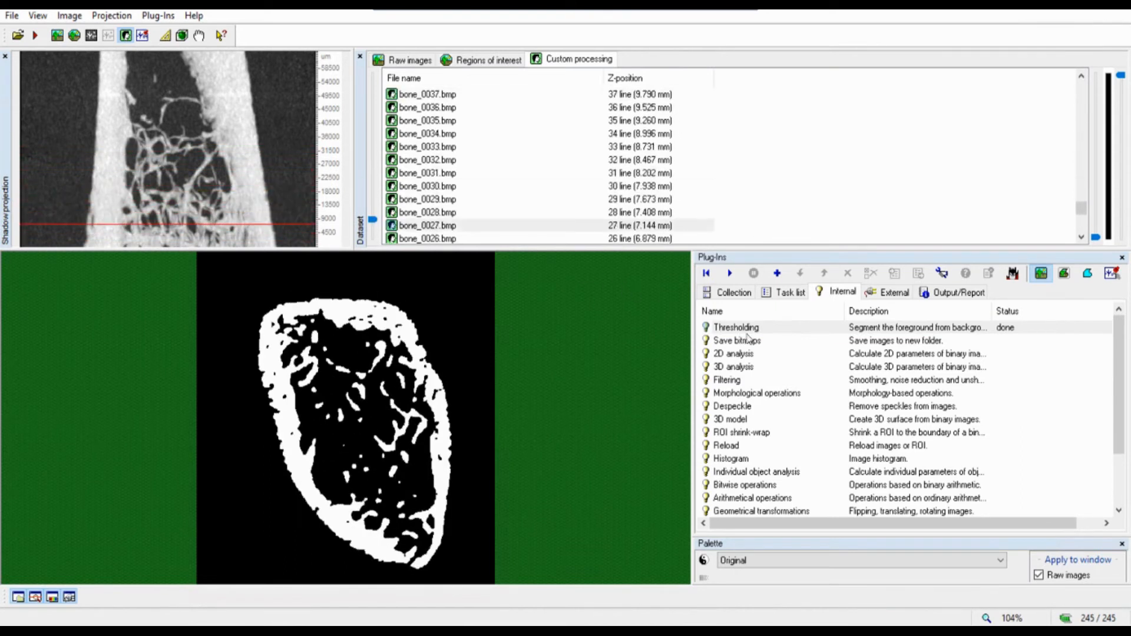
click(788, 293)
click(825, 296)
click(726, 381)
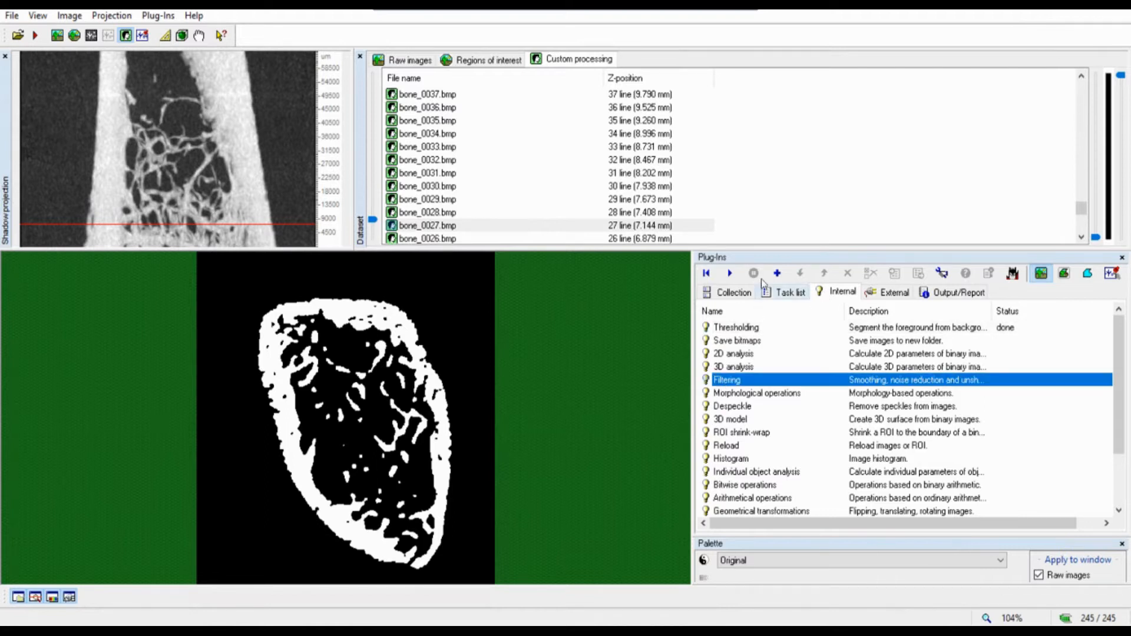
click(748, 327)
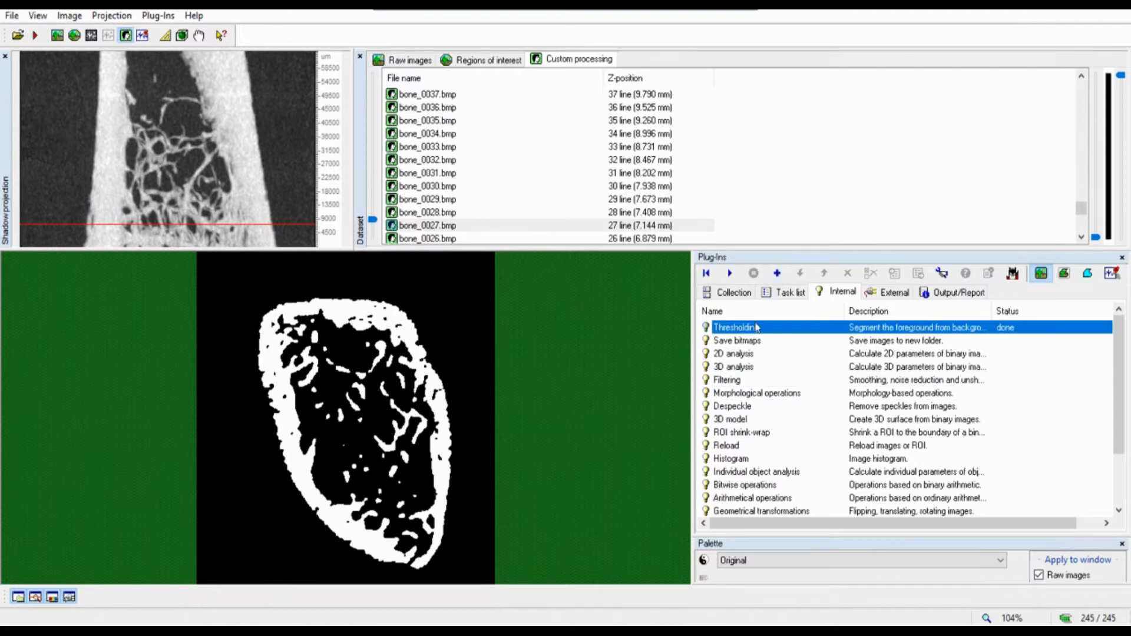
click(777, 273)
Run ROI shrink-wrap on the thresholded image in Shrink-wrap mode and 2D space, stretching over holes with a diameter of 8 pixels
click(739, 433)
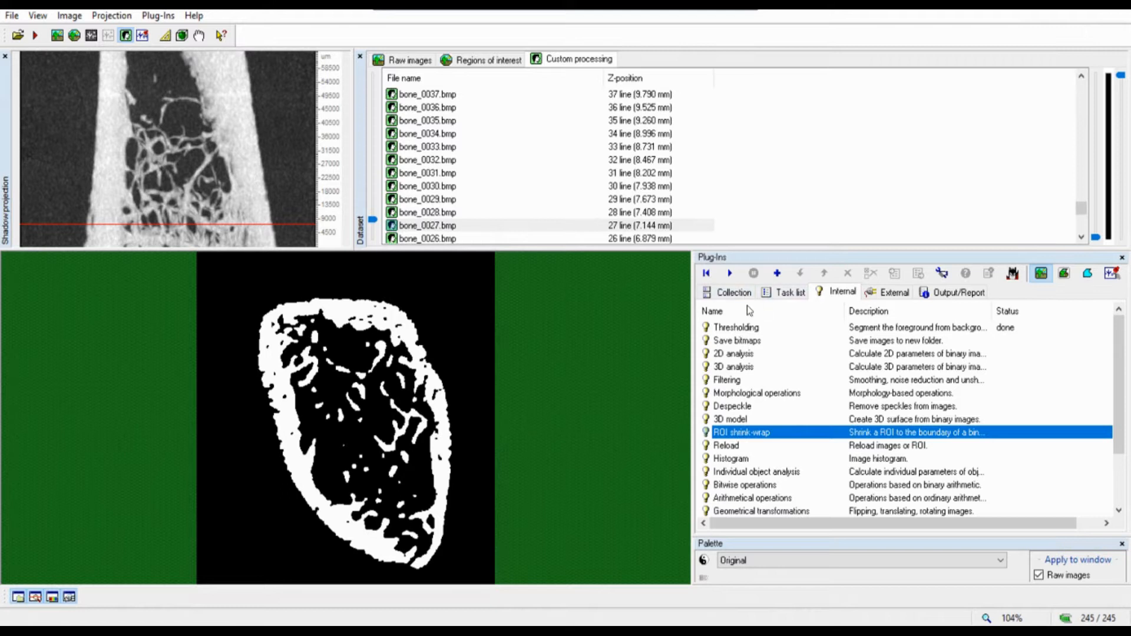
click(1088, 274)
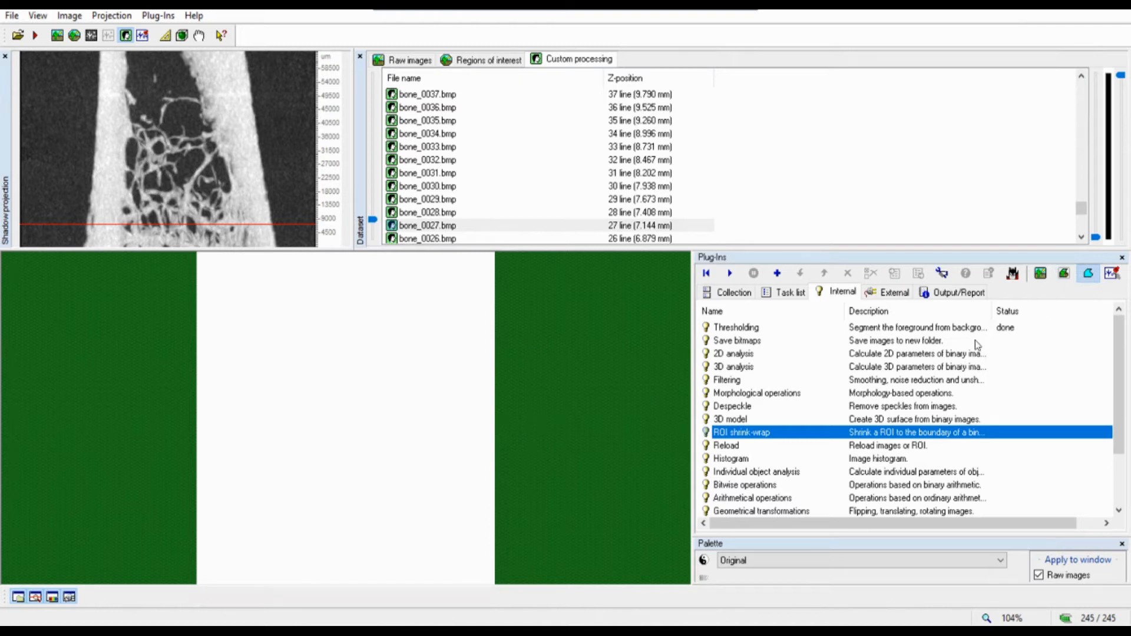
click(1047, 277)
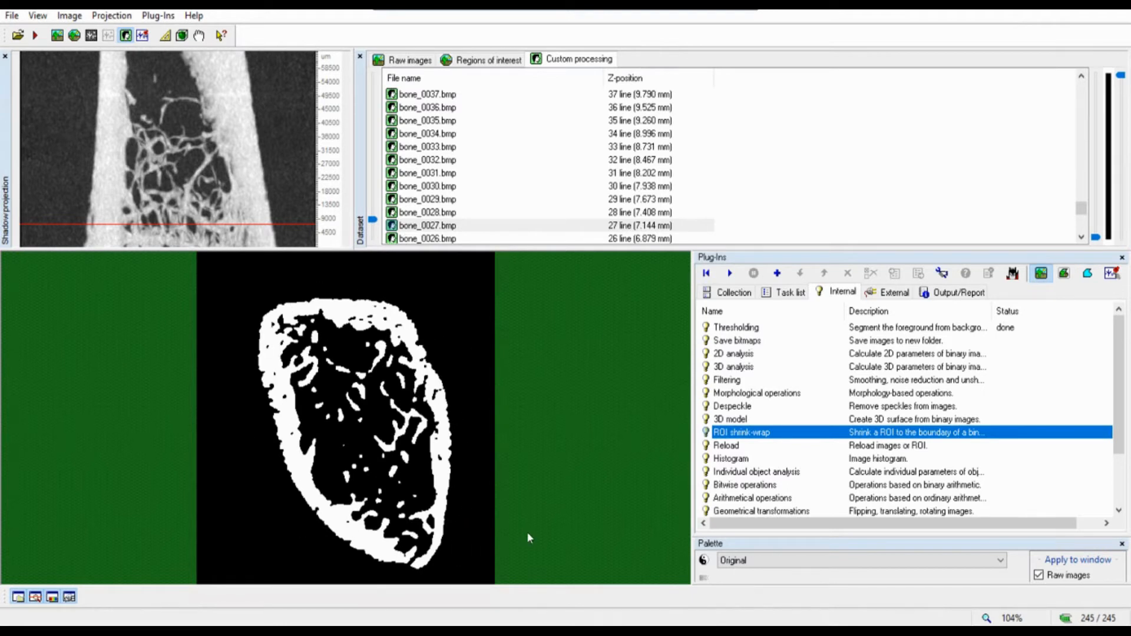
click(730, 272)
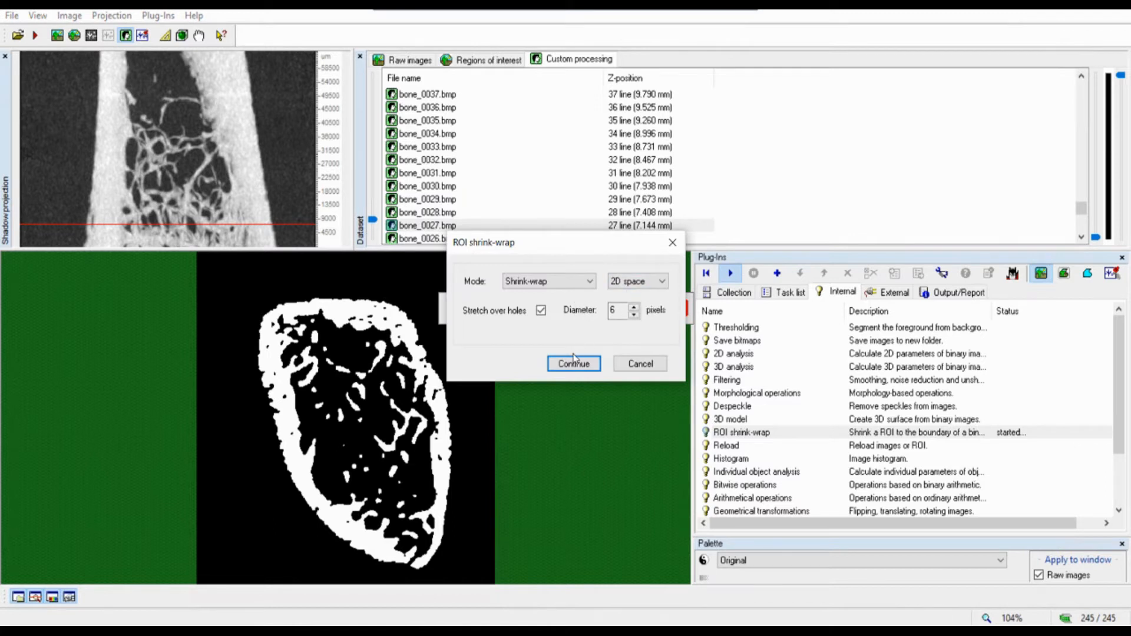
click(634, 306)
click(634, 307)
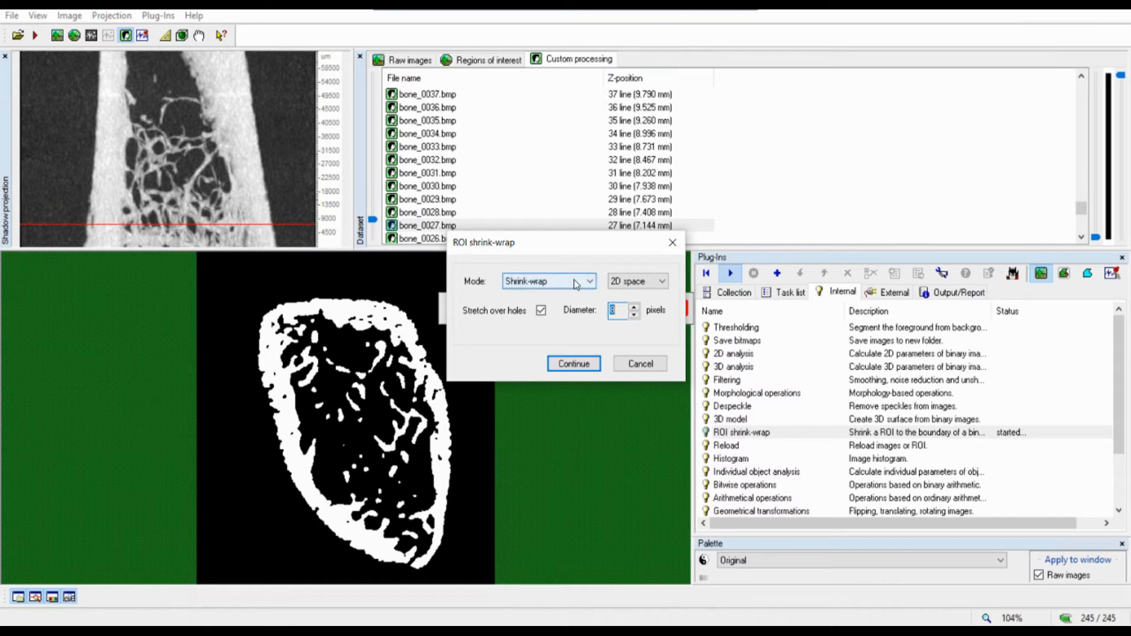
click(648, 284)
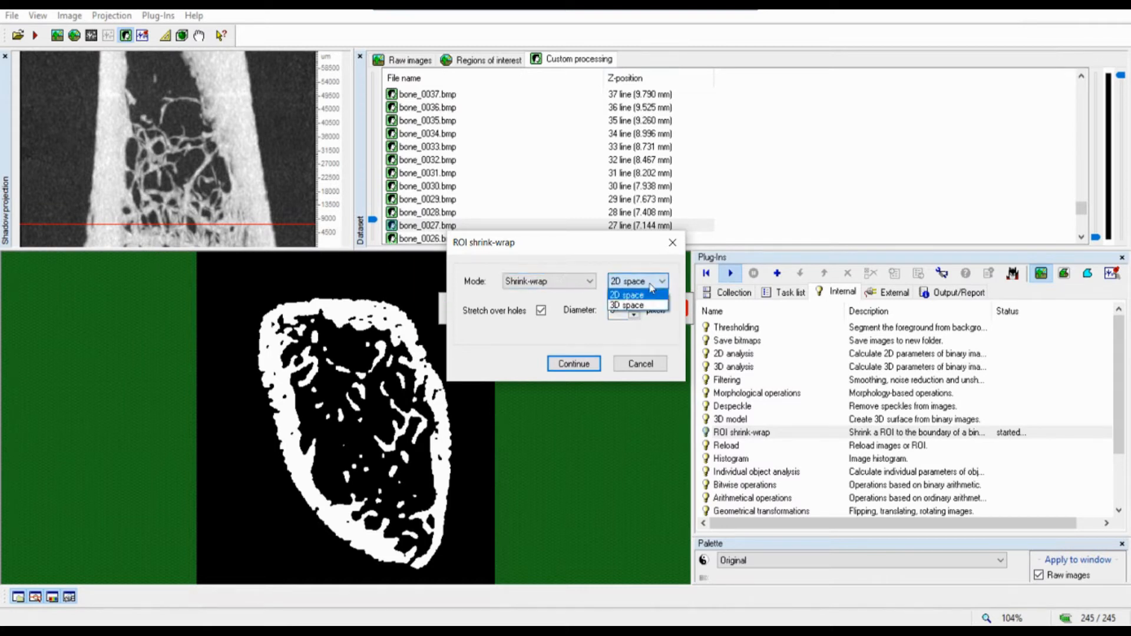
click(622, 301)
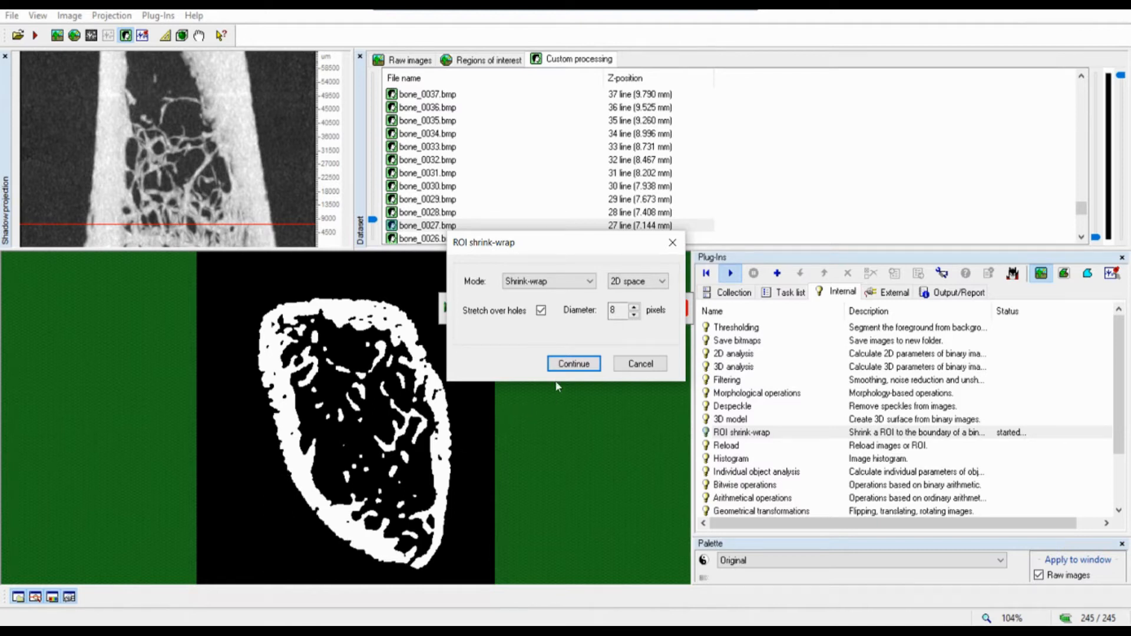
click(561, 367)
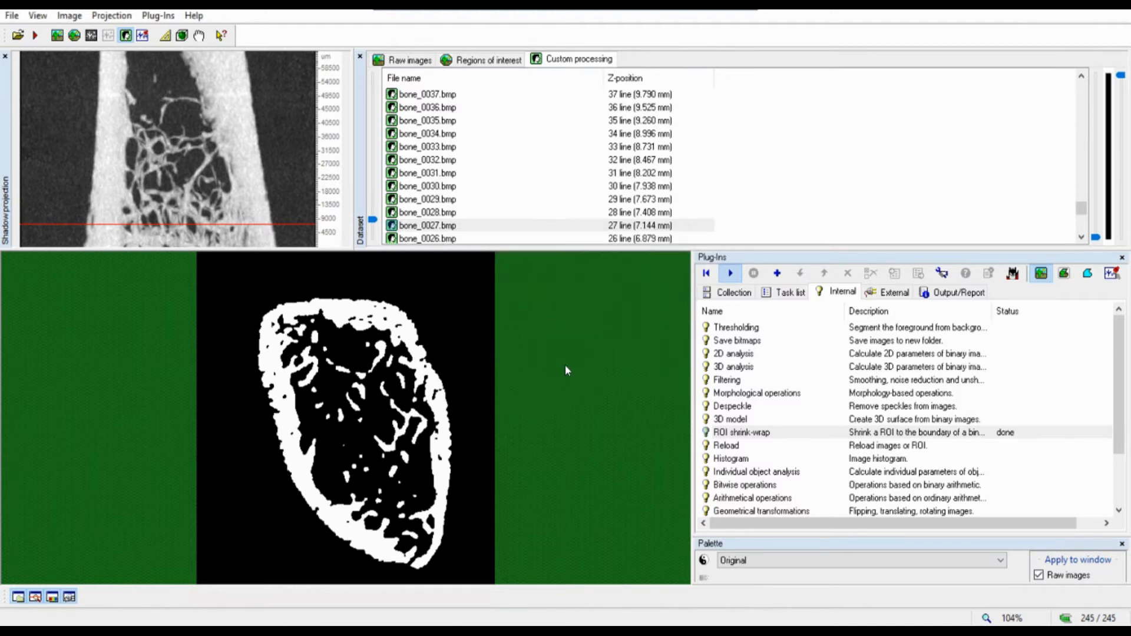
Inspect the shrink-wrapped region of interest up to slice bone_0087.bmp and return to the thresholded image view
click(1088, 274)
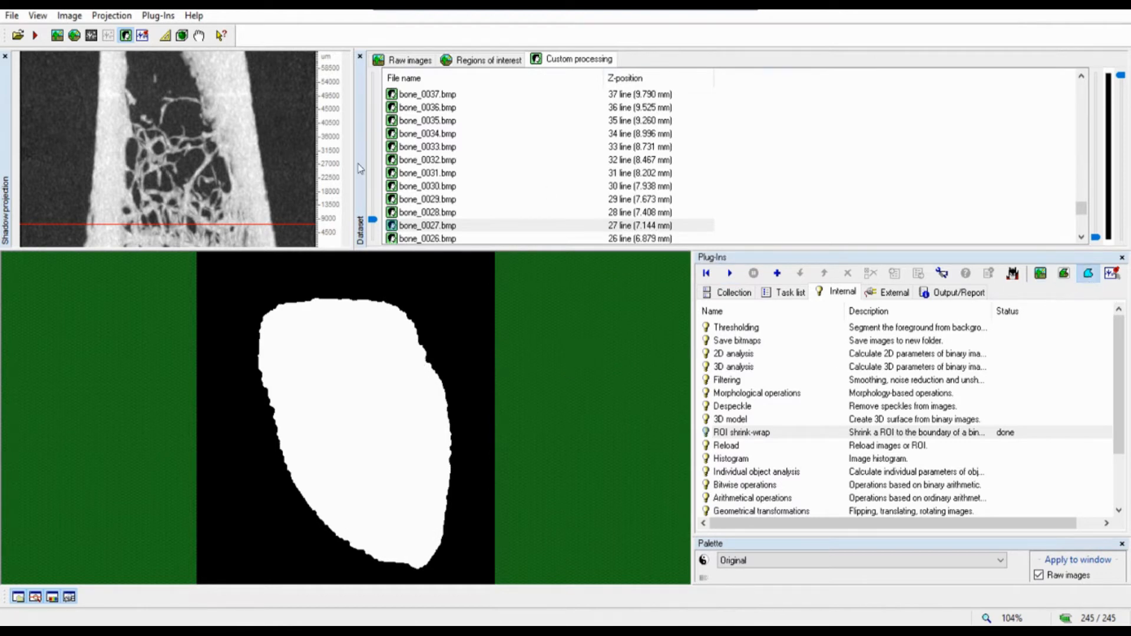
drag(372, 219, 376, 184)
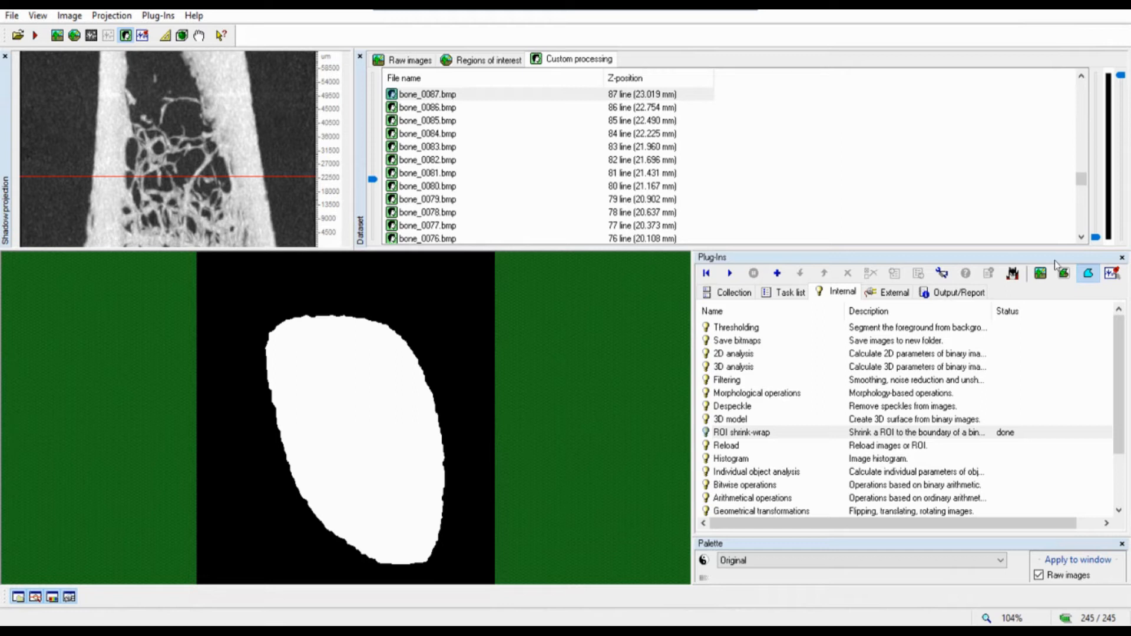
click(1041, 273)
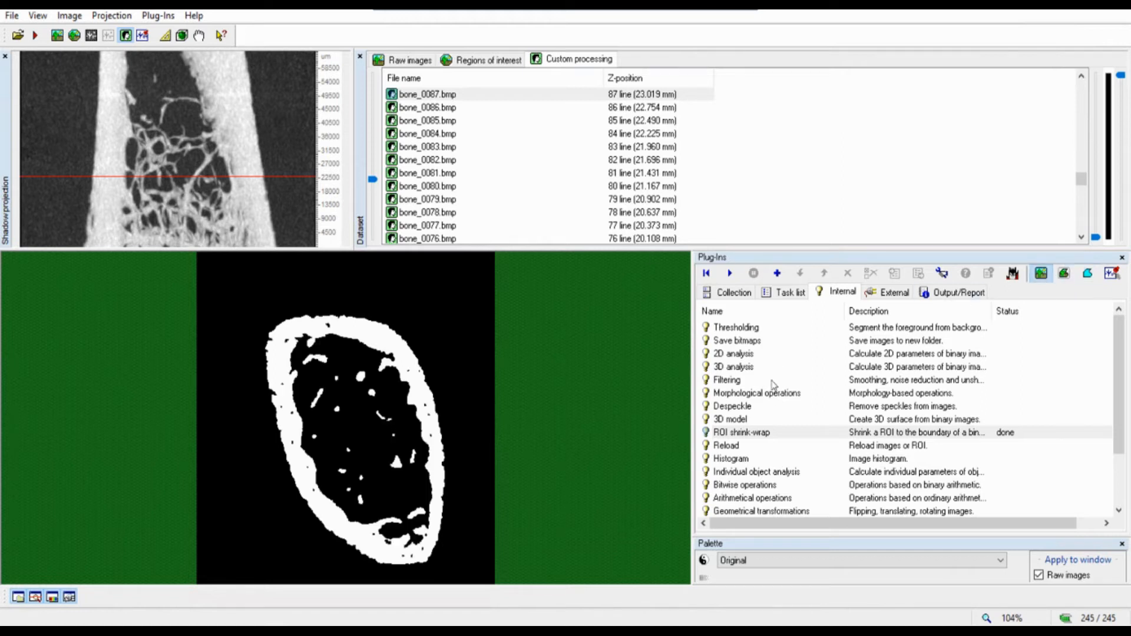
click(746, 485)
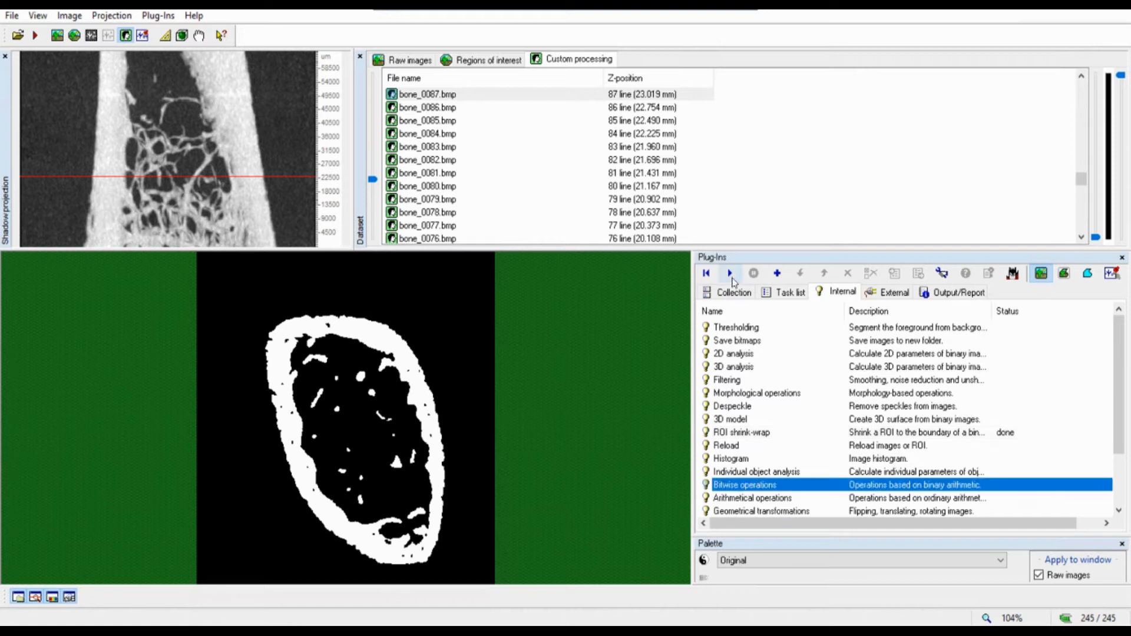
click(731, 277)
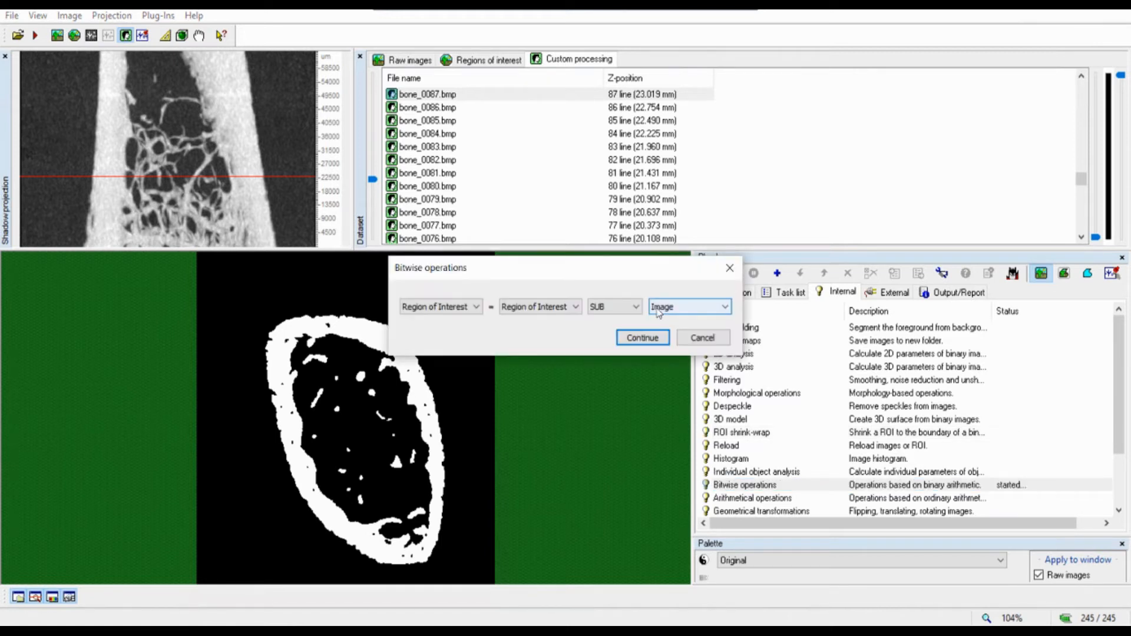
click(635, 313)
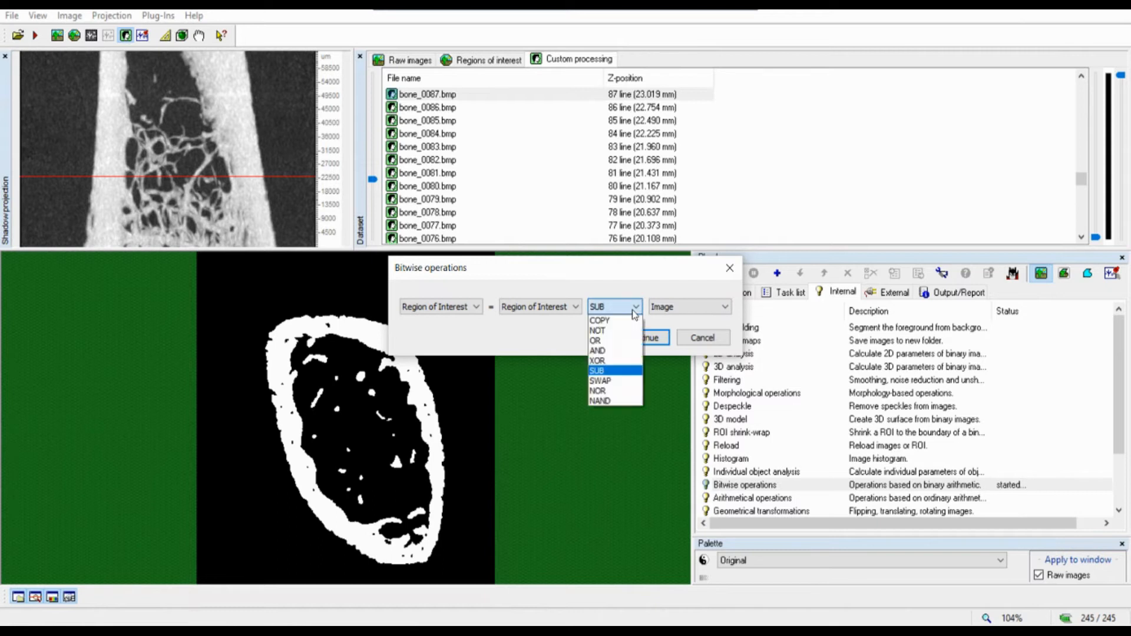
click(640, 298)
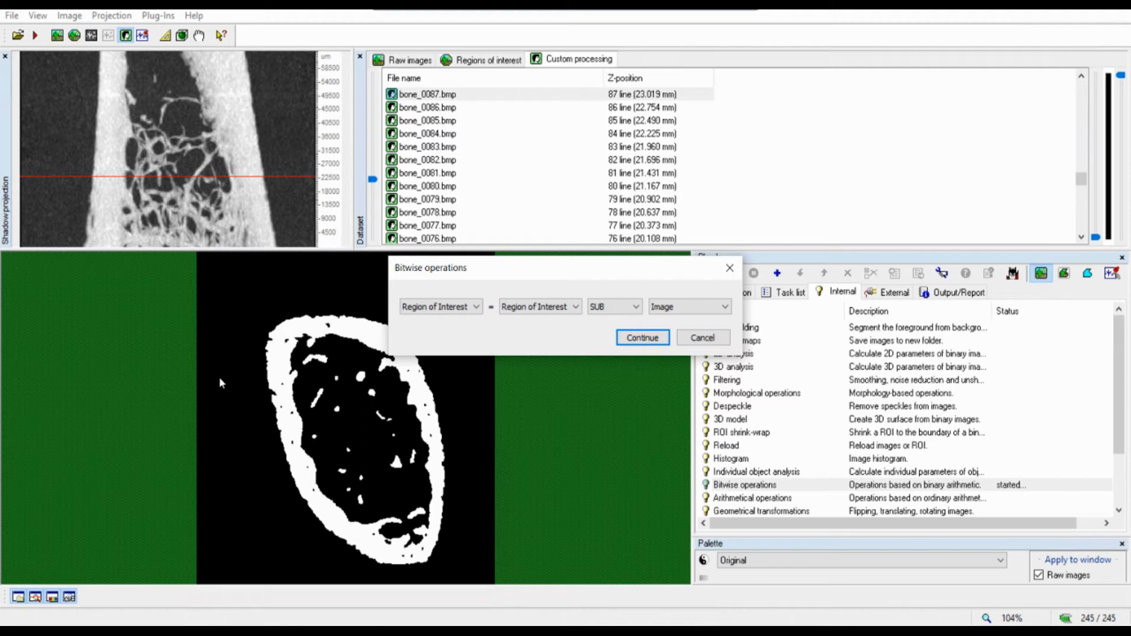
click(703, 338)
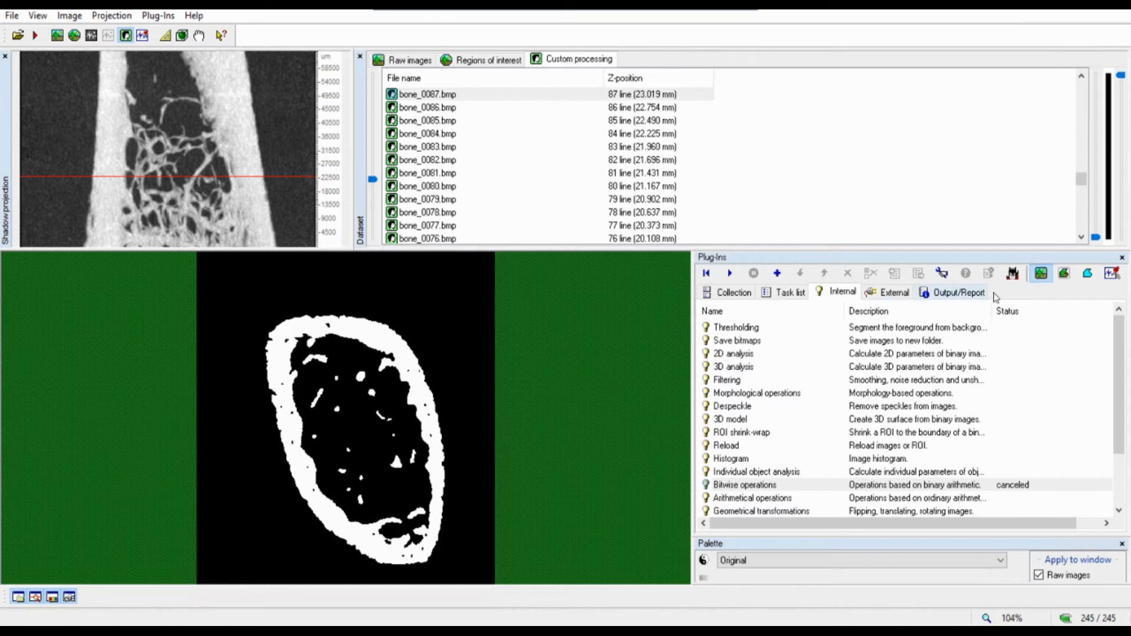
Check the region of interest, then run a bitwise XOR between the region of interest and the image, writing the result to the image
click(1088, 274)
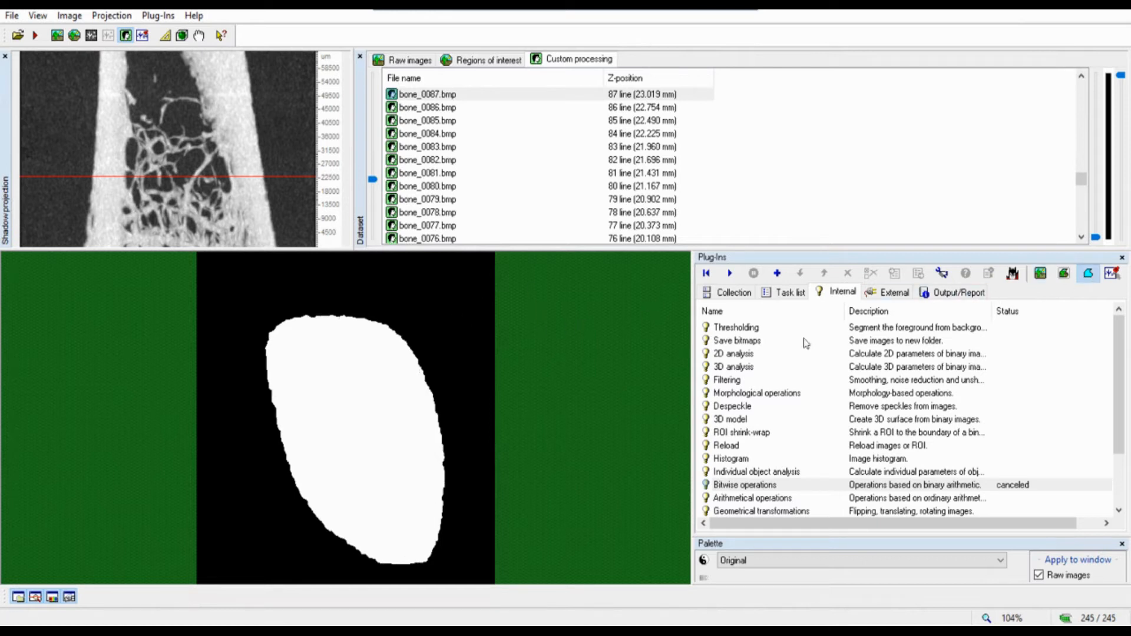
double_click(734, 485)
click(604, 308)
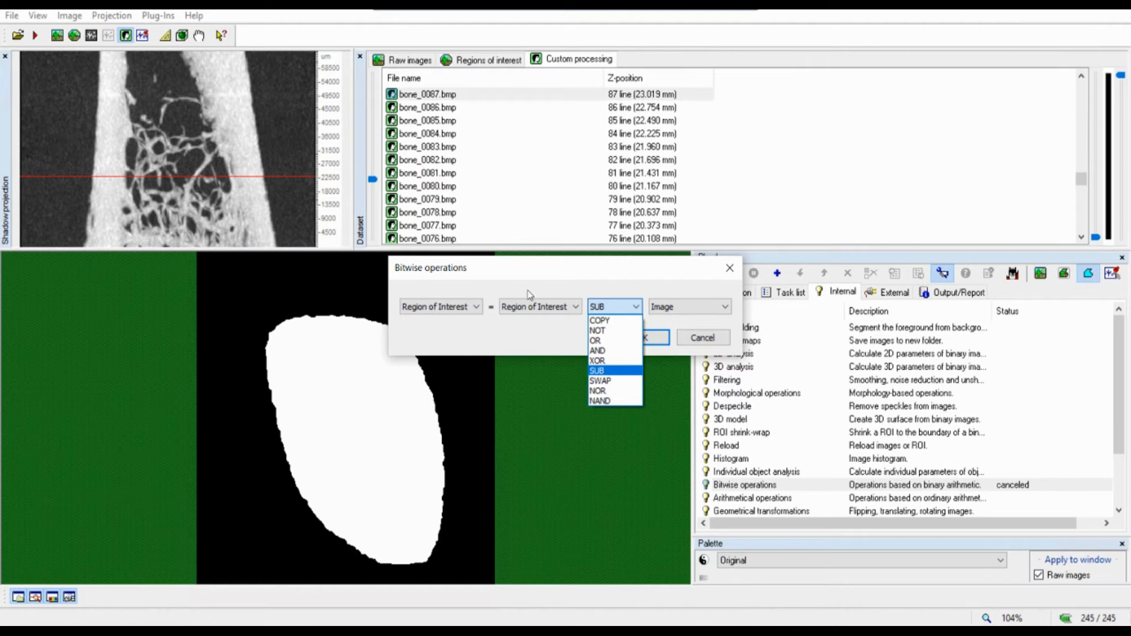
click(608, 352)
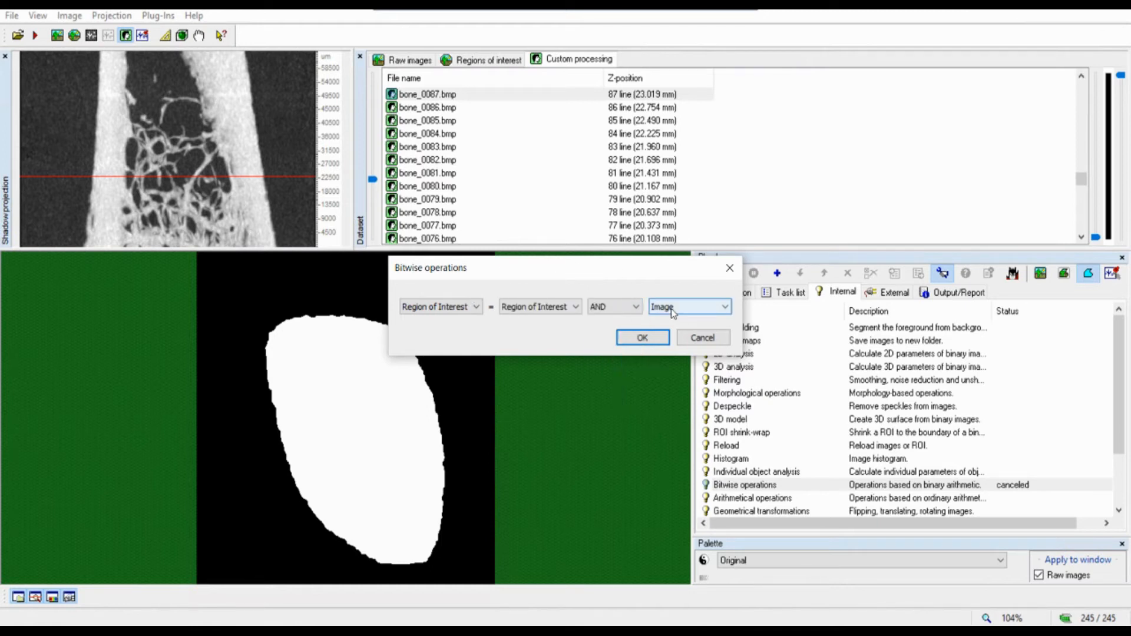
click(623, 308)
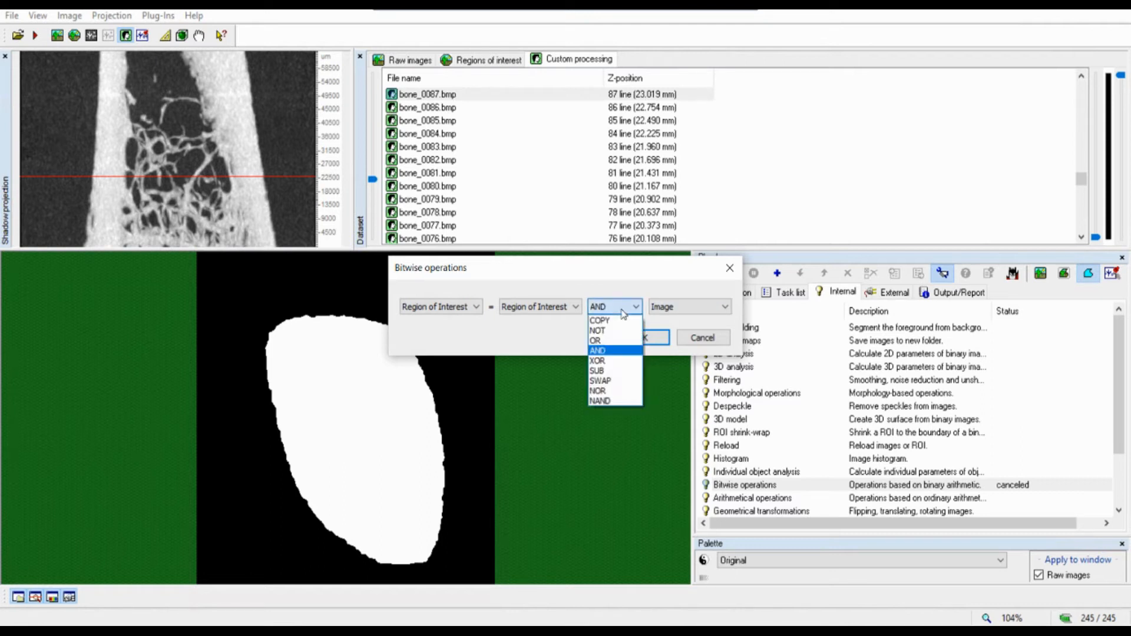
click(609, 362)
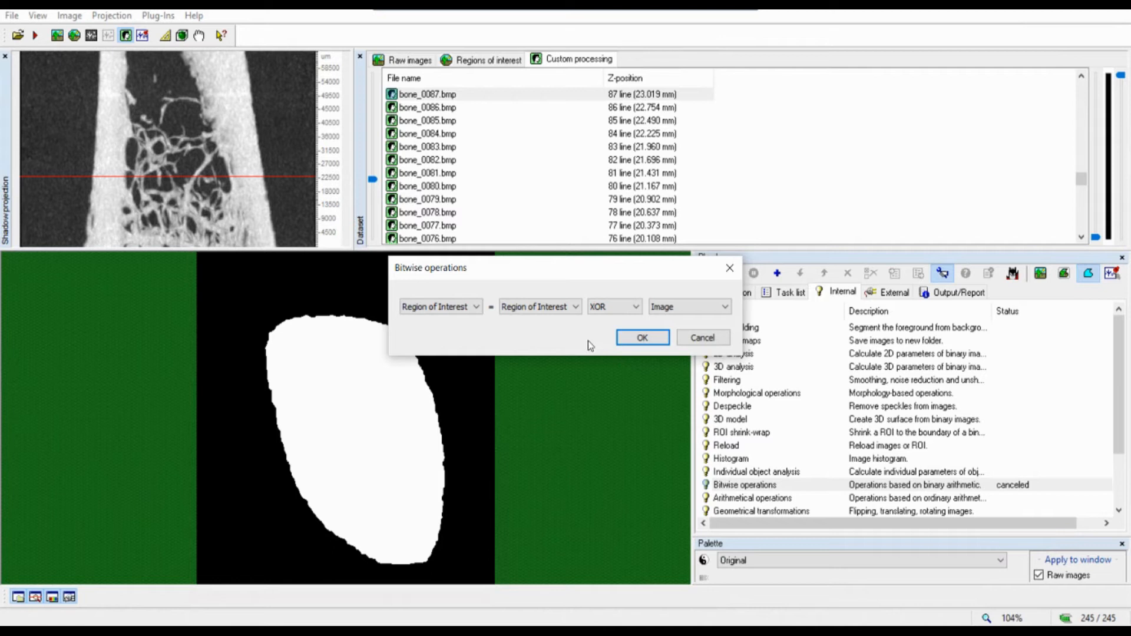
click(454, 323)
click(655, 339)
click(729, 273)
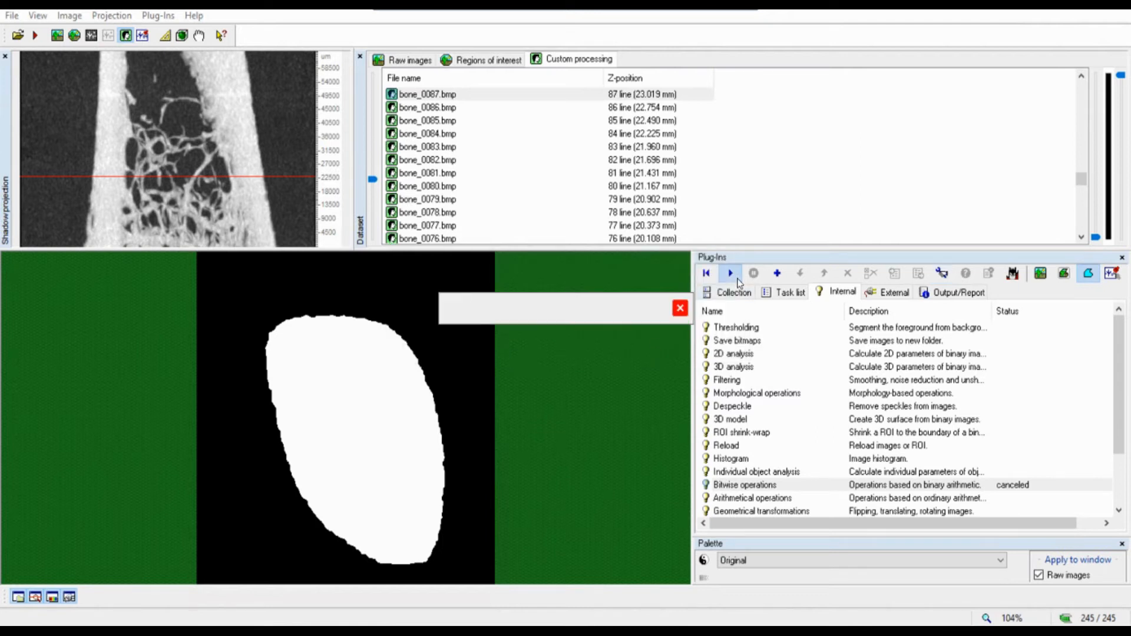
click(643, 338)
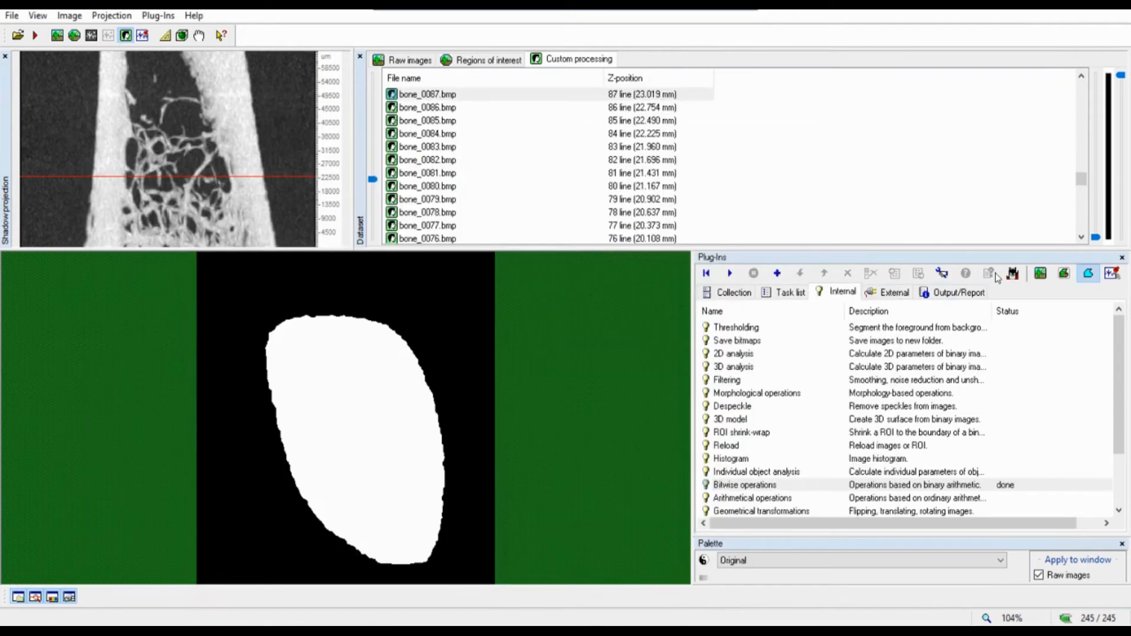
Examine the bitwise result down to slice bone_0020.bmp, comparing it with the raw image, and review the plug-in task list
click(1040, 275)
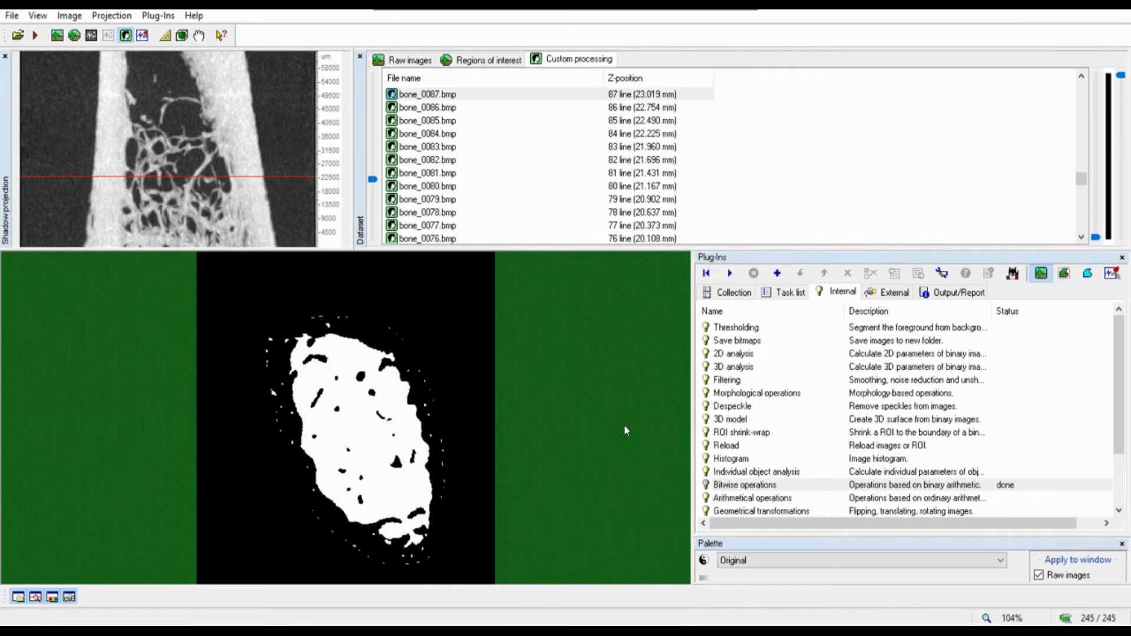
click(1066, 280)
click(1041, 273)
drag(372, 178, 375, 228)
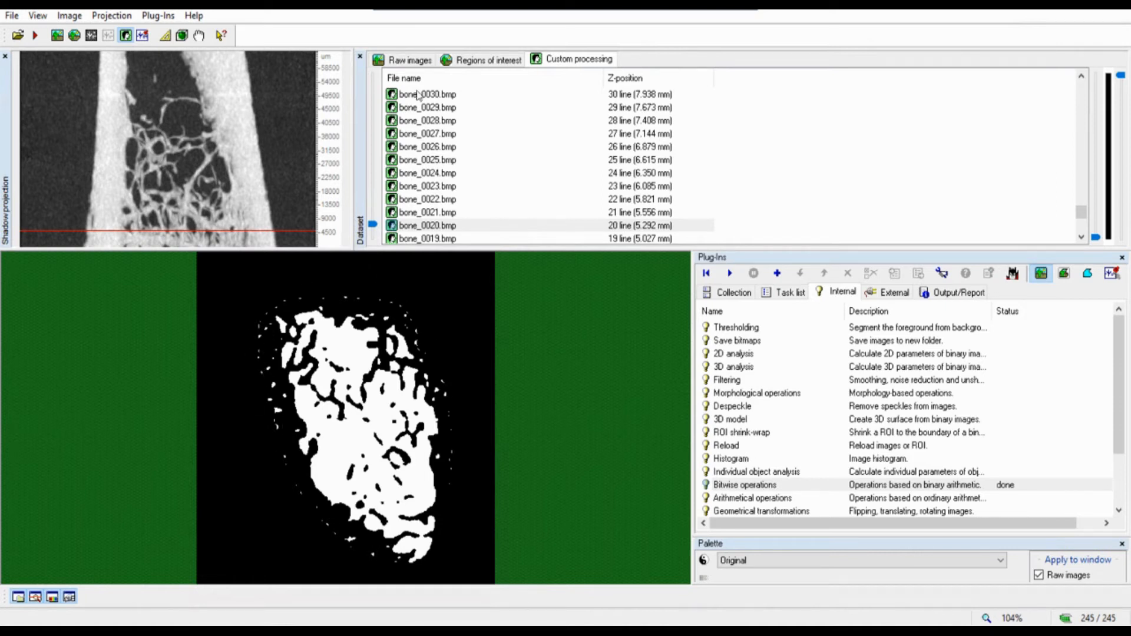
click(415, 61)
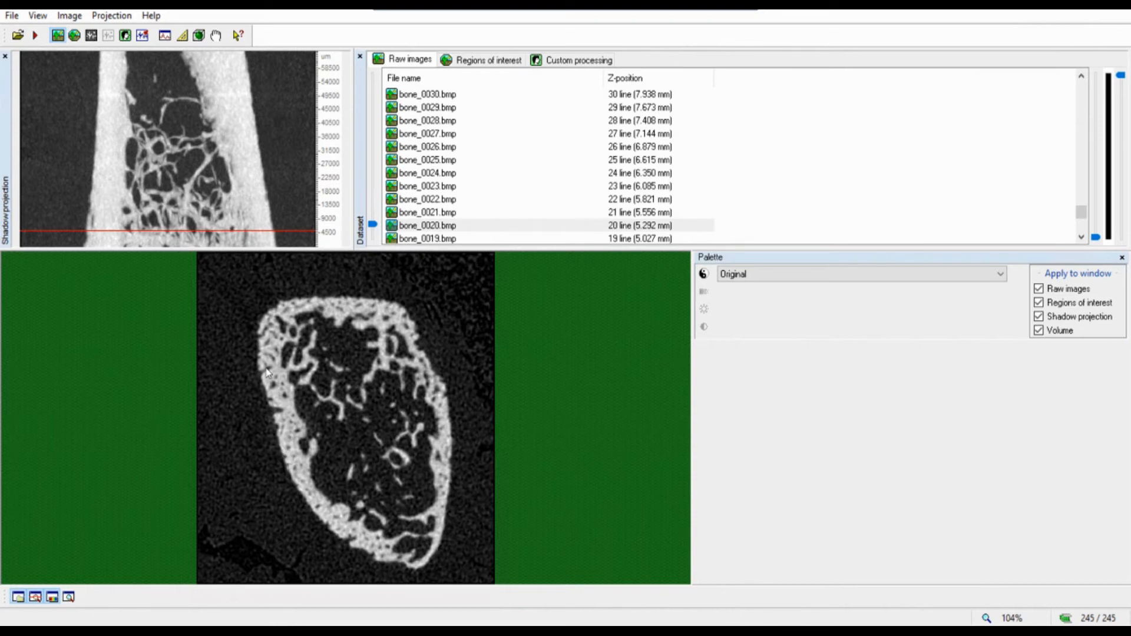
click(550, 63)
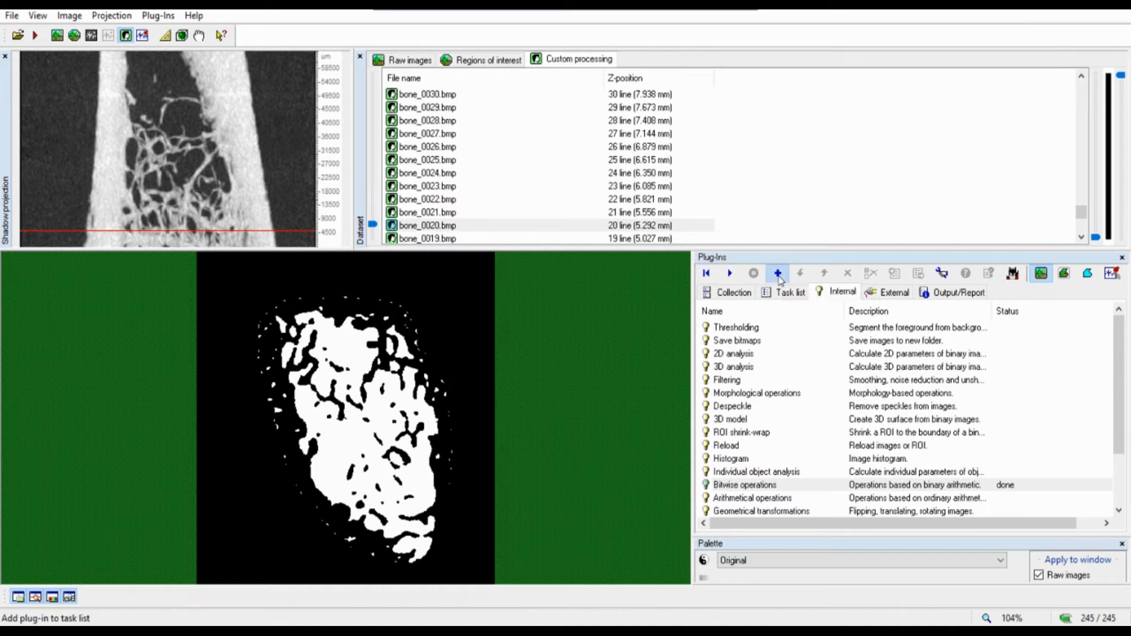
click(789, 293)
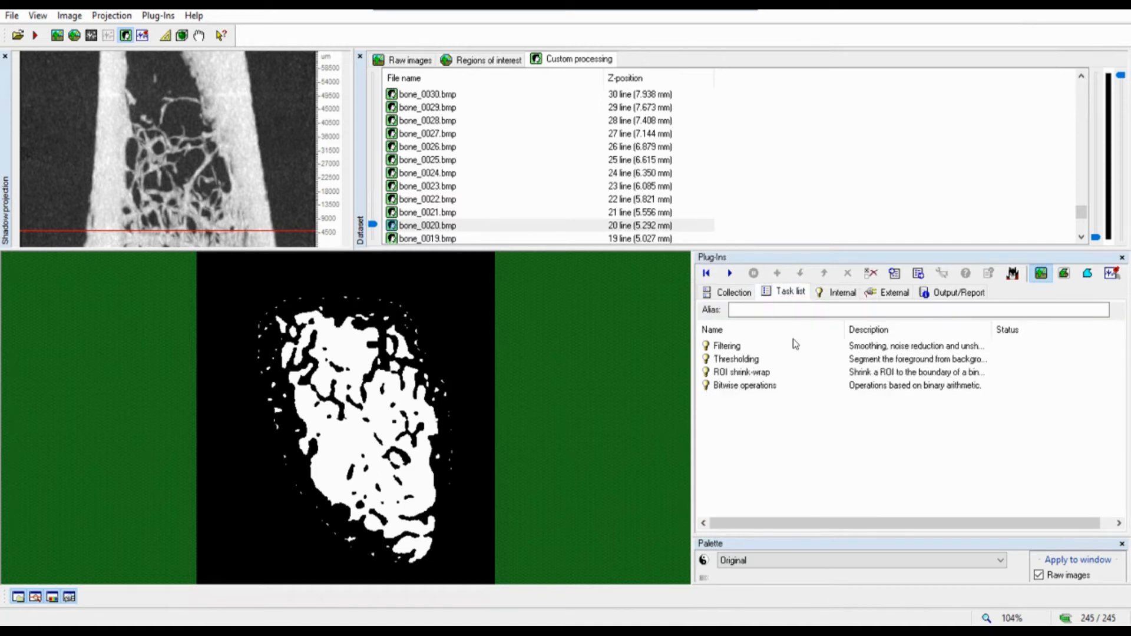
click(839, 294)
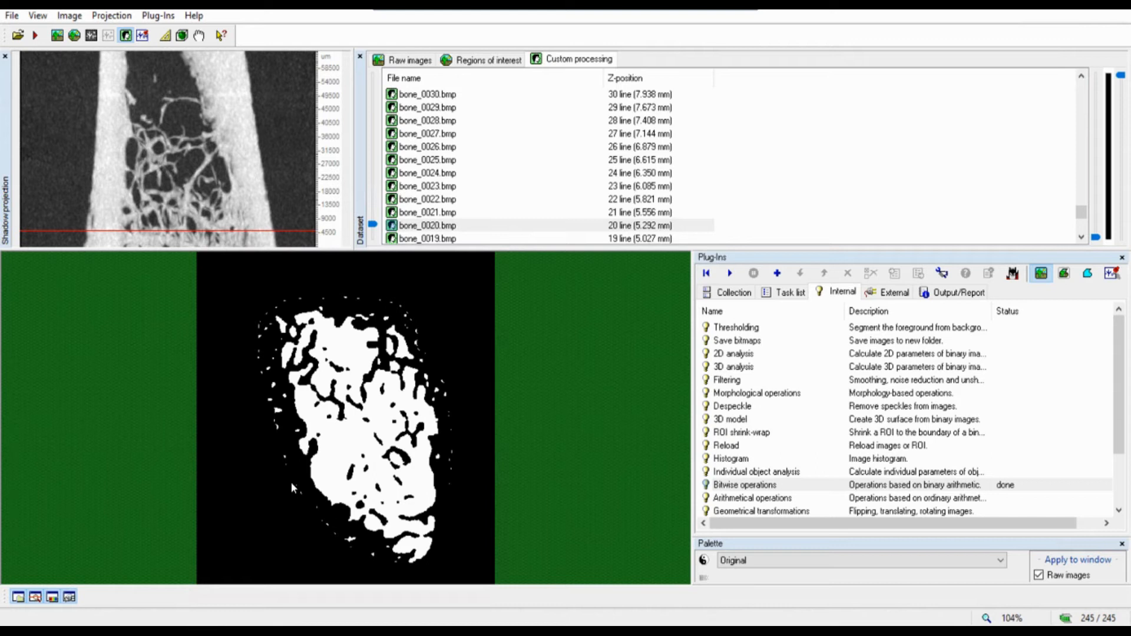
Run a morphological opening on the image in 2D space with a round kernel of radius 4
click(739, 395)
click(729, 273)
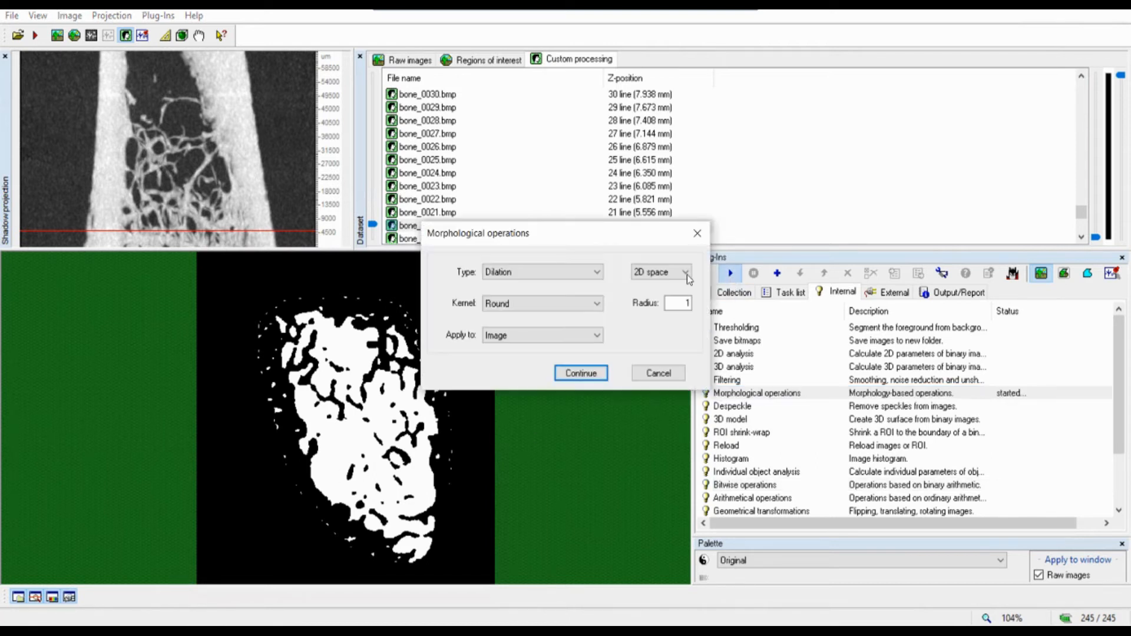
click(590, 273)
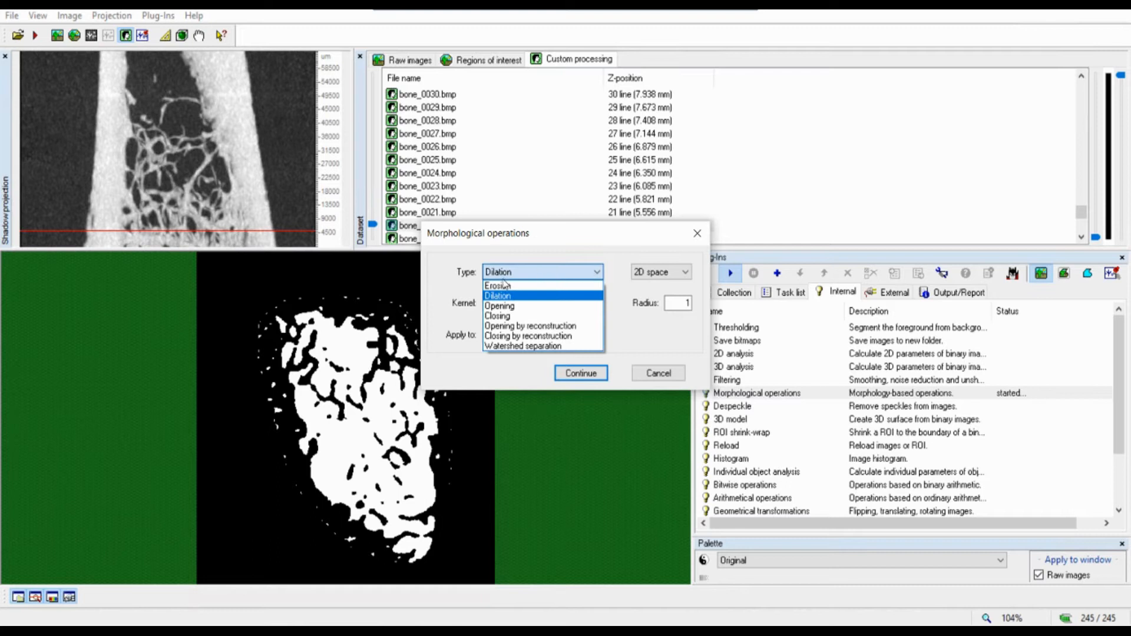
click(508, 306)
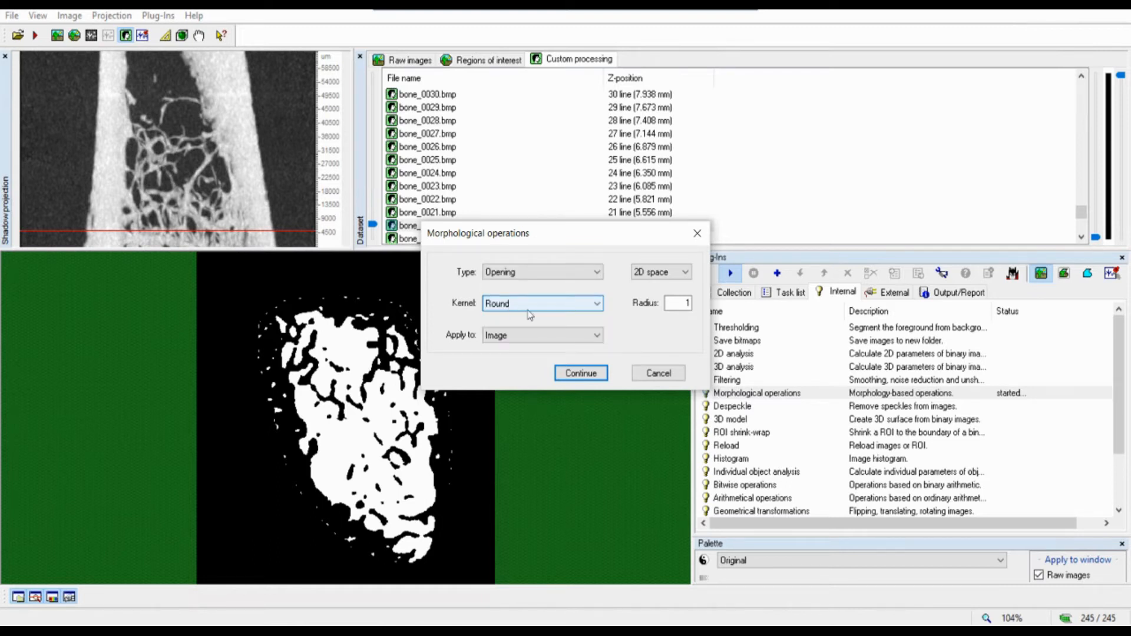
click(685, 273)
click(687, 274)
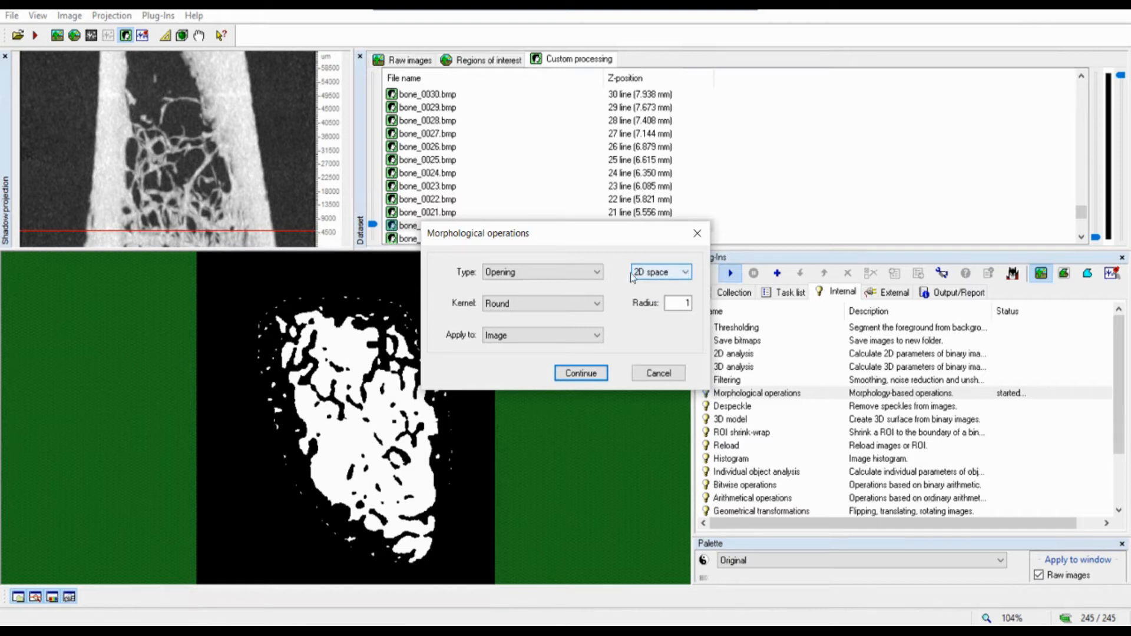
drag(605, 238, 689, 234)
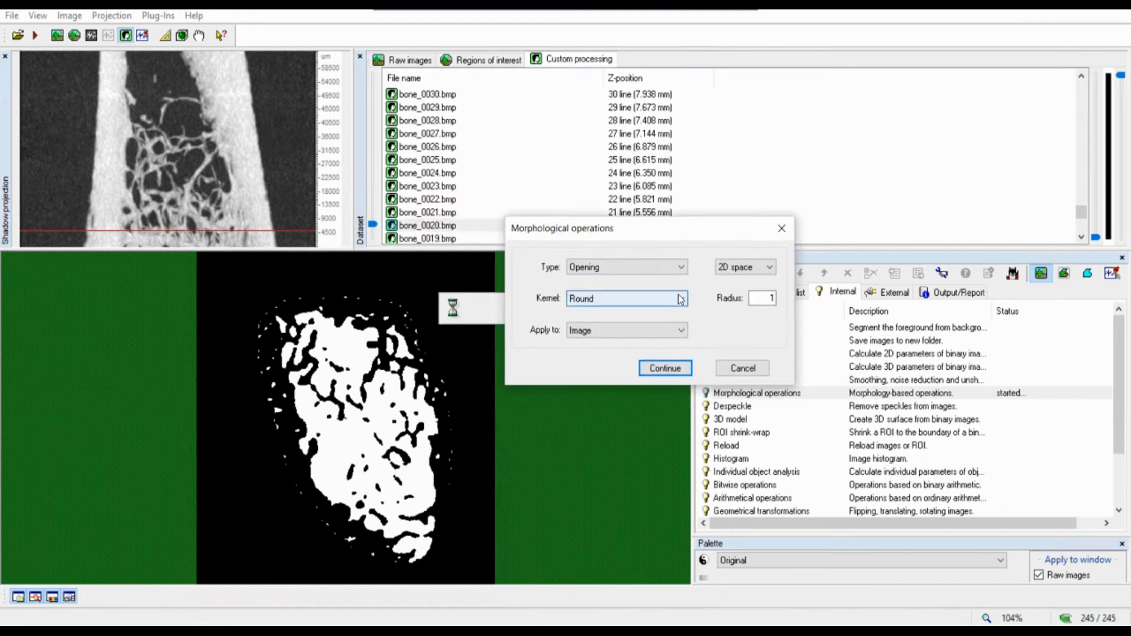
double_click(759, 298)
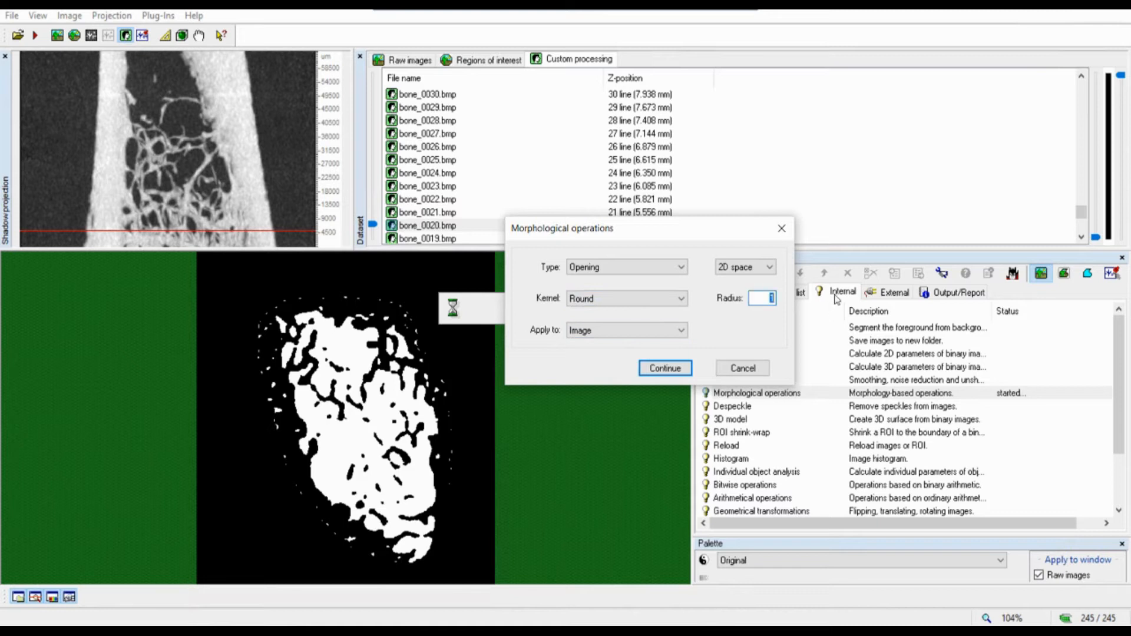
text(4)
click(681, 366)
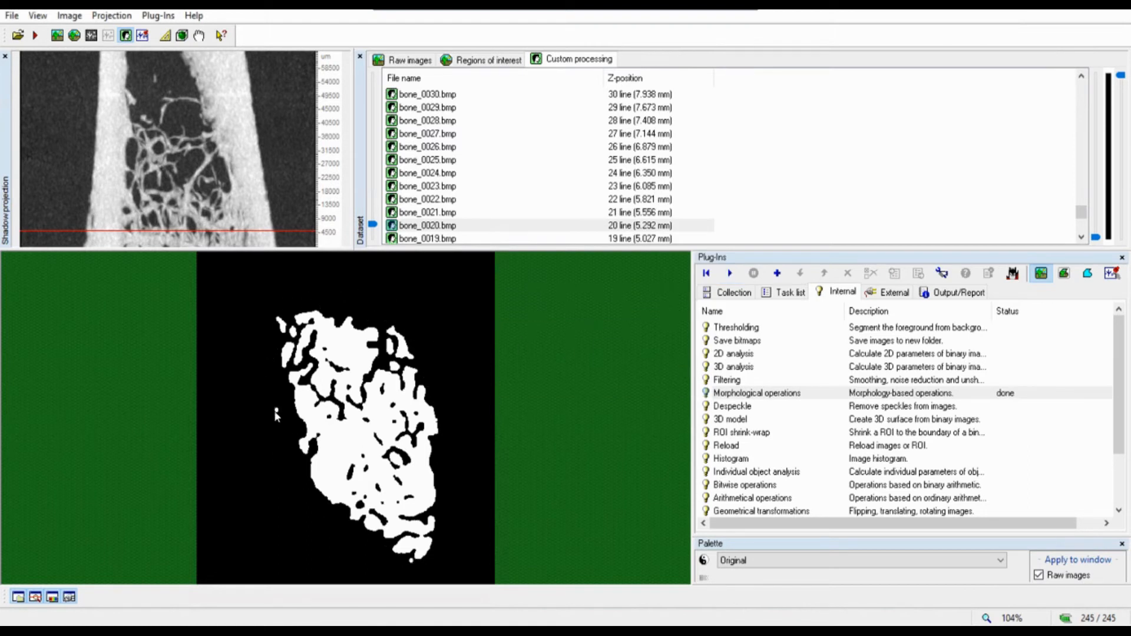
Despeckle the opened image with a Sweep in 3D space, removing all except the largest object
scroll(373, 229, down, 3)
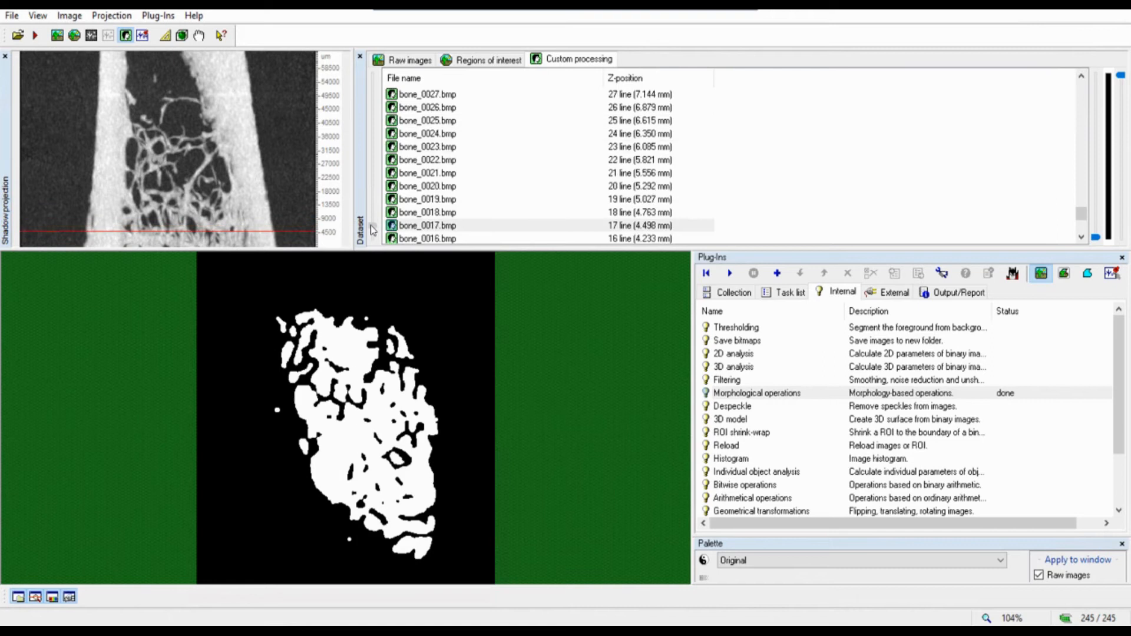
mouse_move(371, 226)
mouse_down()
mouse_move(374, 245)
mouse_move(374, 223)
mouse_up()
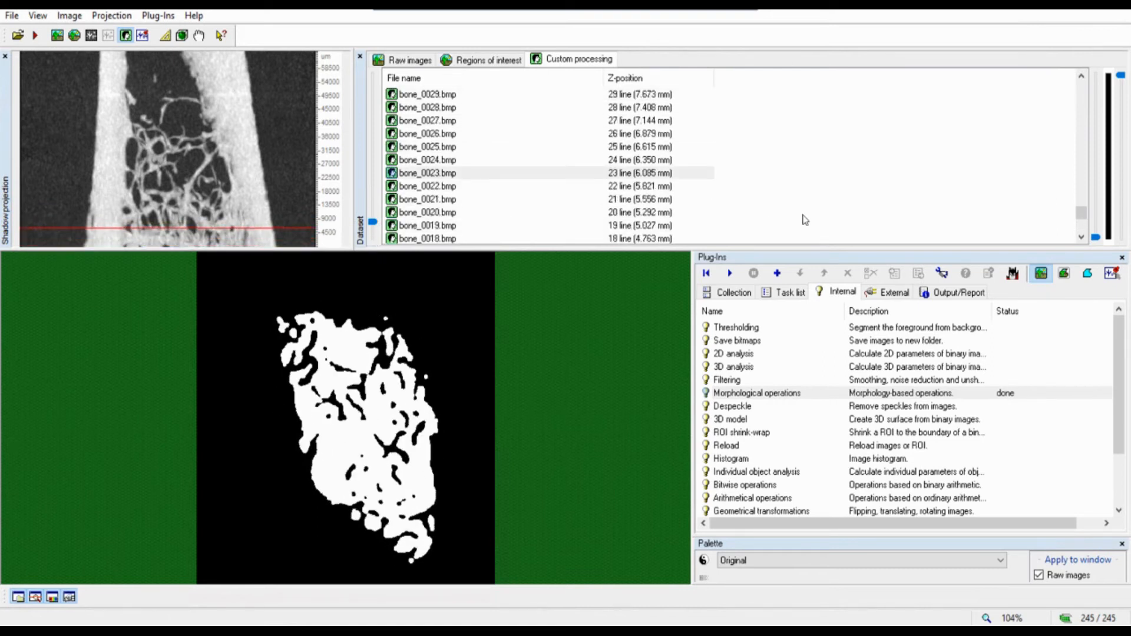
click(734, 407)
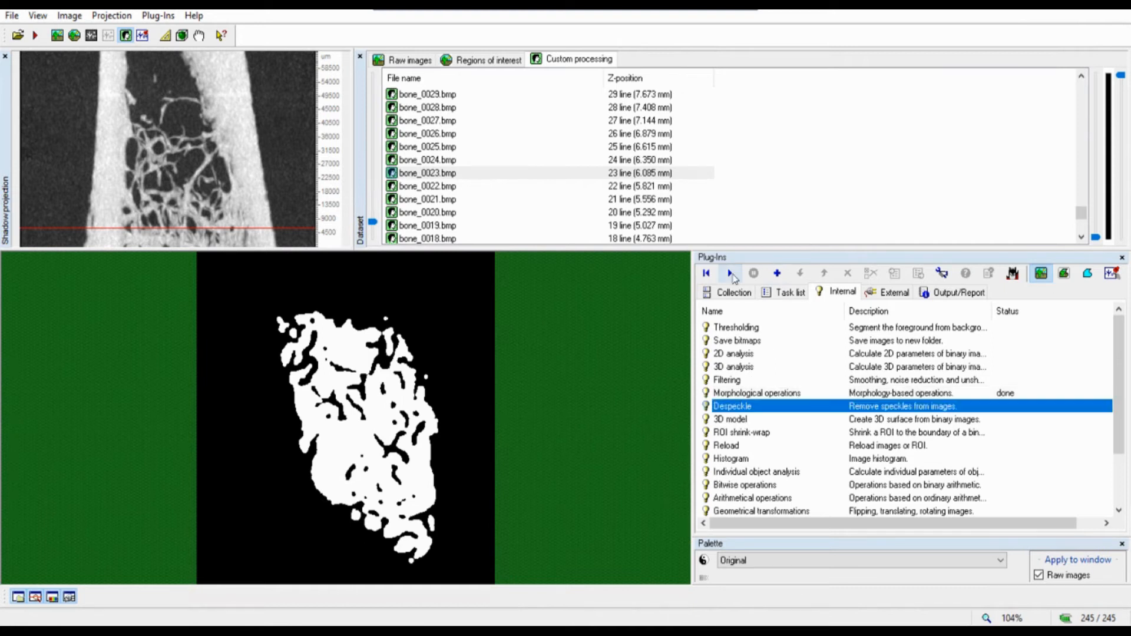
click(731, 273)
click(560, 270)
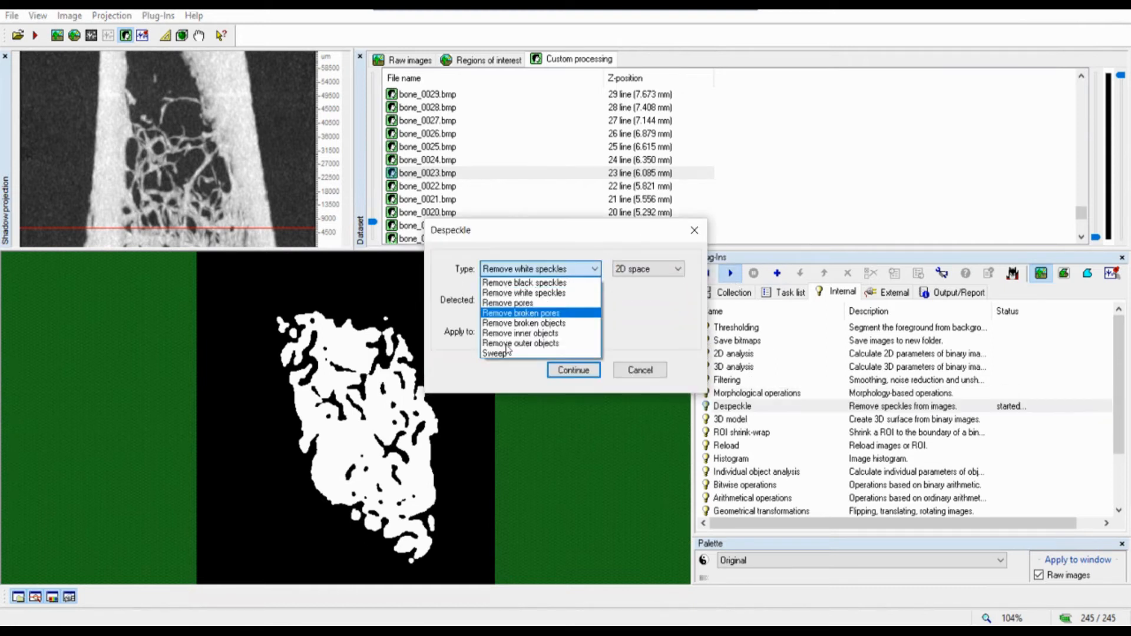
click(507, 352)
click(648, 271)
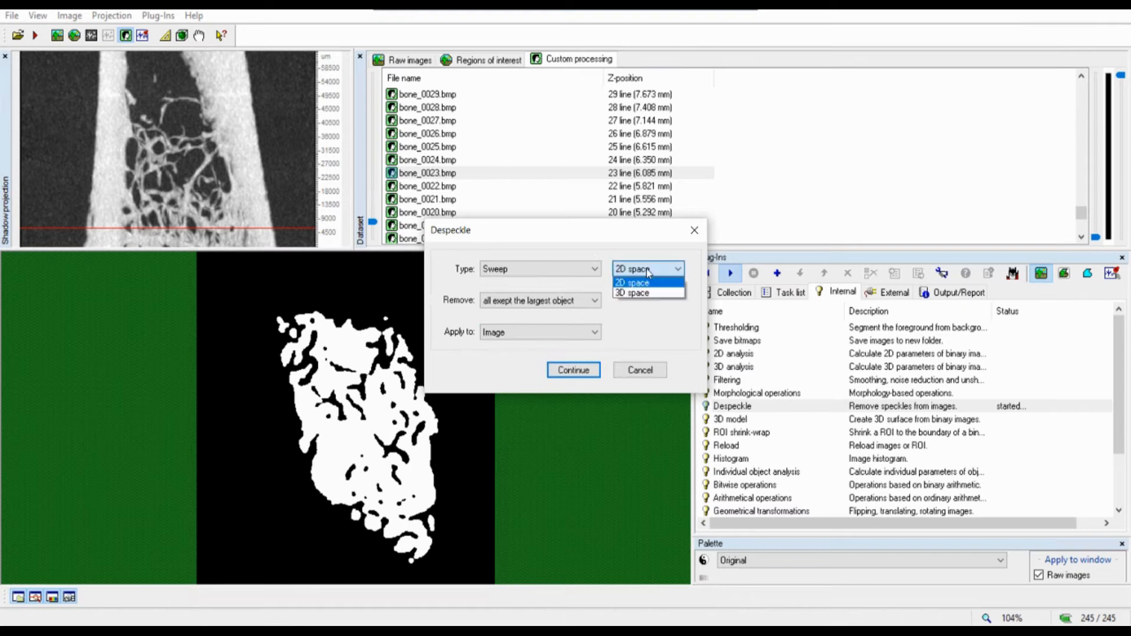
click(628, 293)
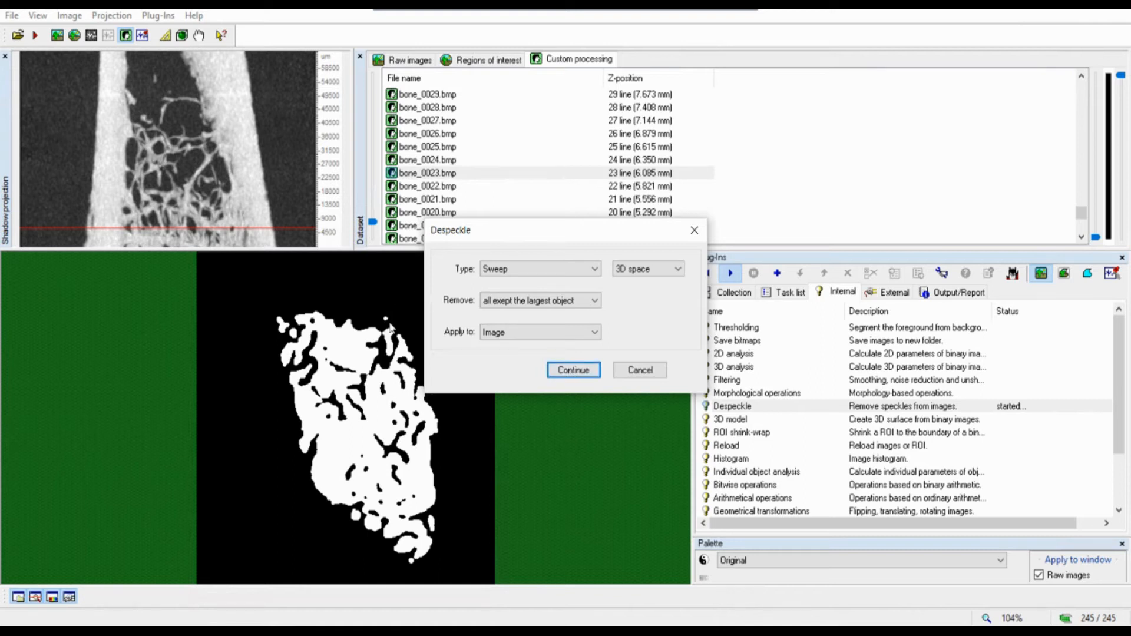
click(572, 371)
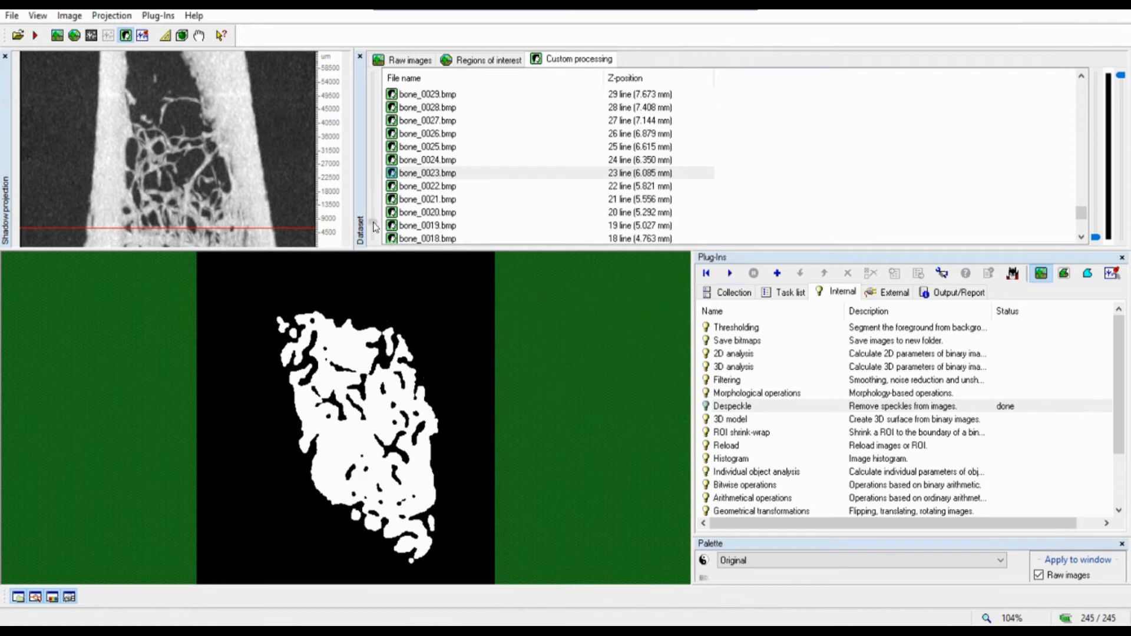
Compare the despeckled result at slice bone_0149.bmp with the raw image of the same slice
drag(372, 222, 389, 143)
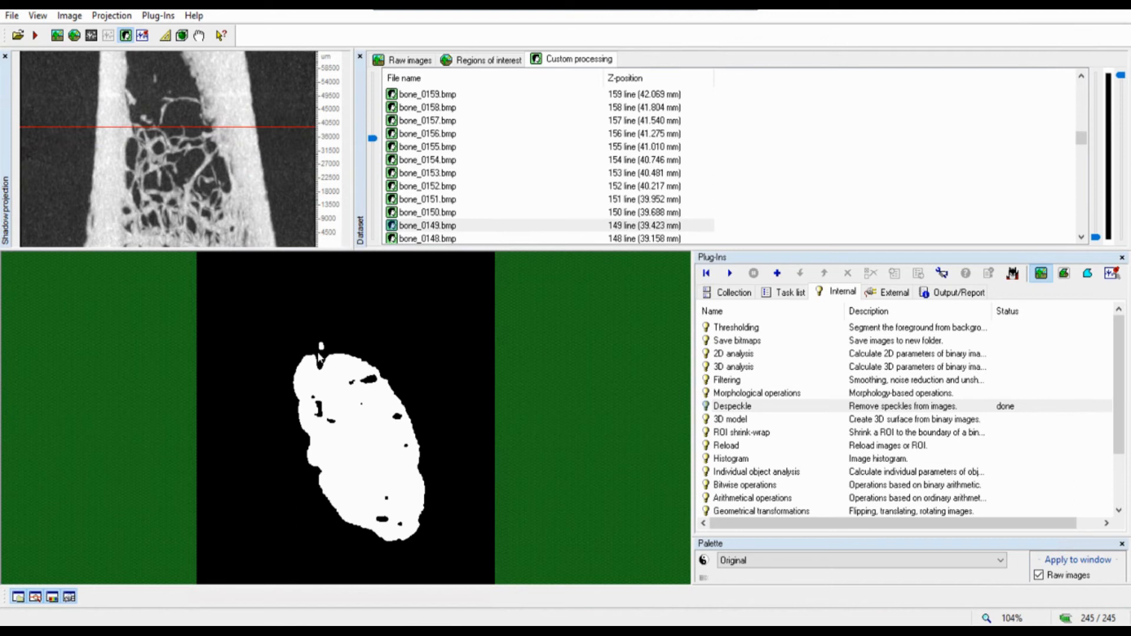
click(418, 59)
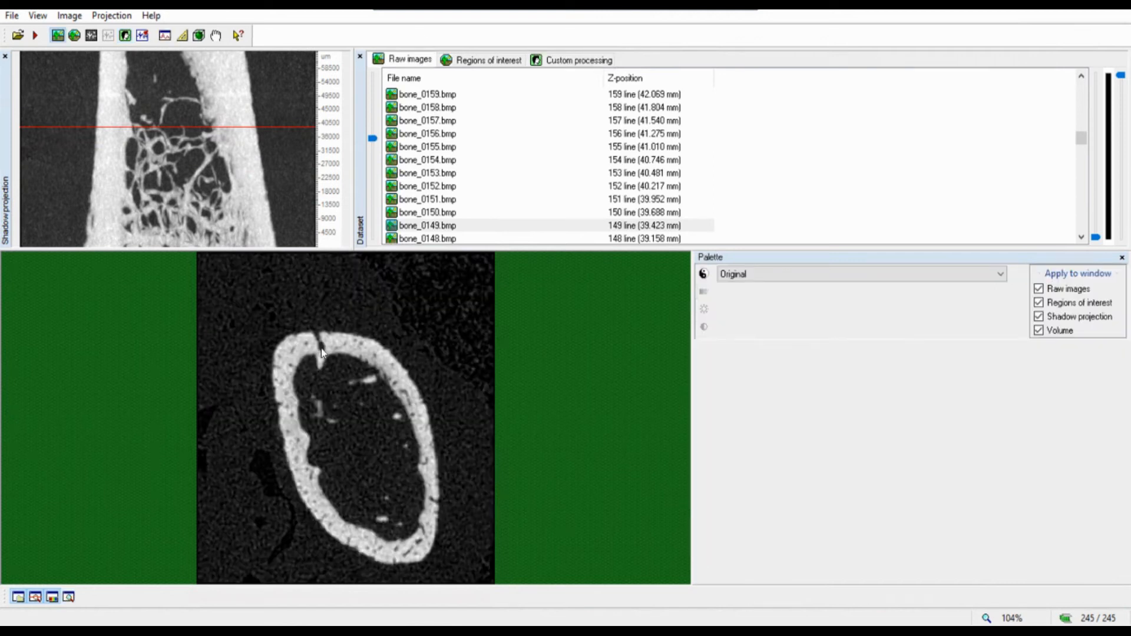
click(555, 61)
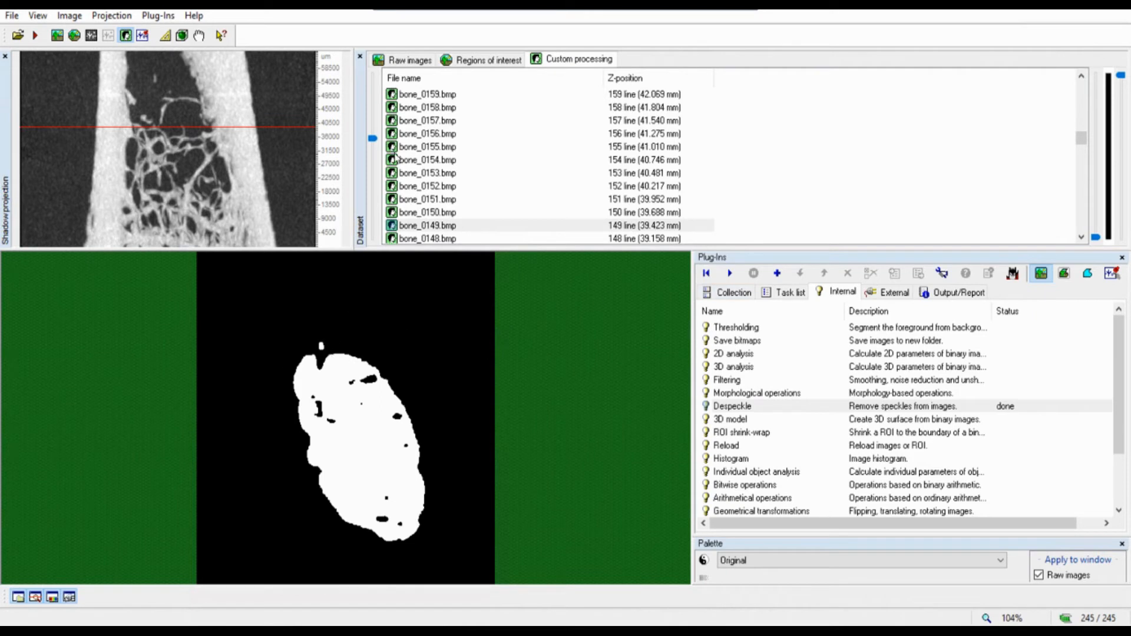
Examine the despeckled result down through the slices to bone_0095.bmp
click(374, 143)
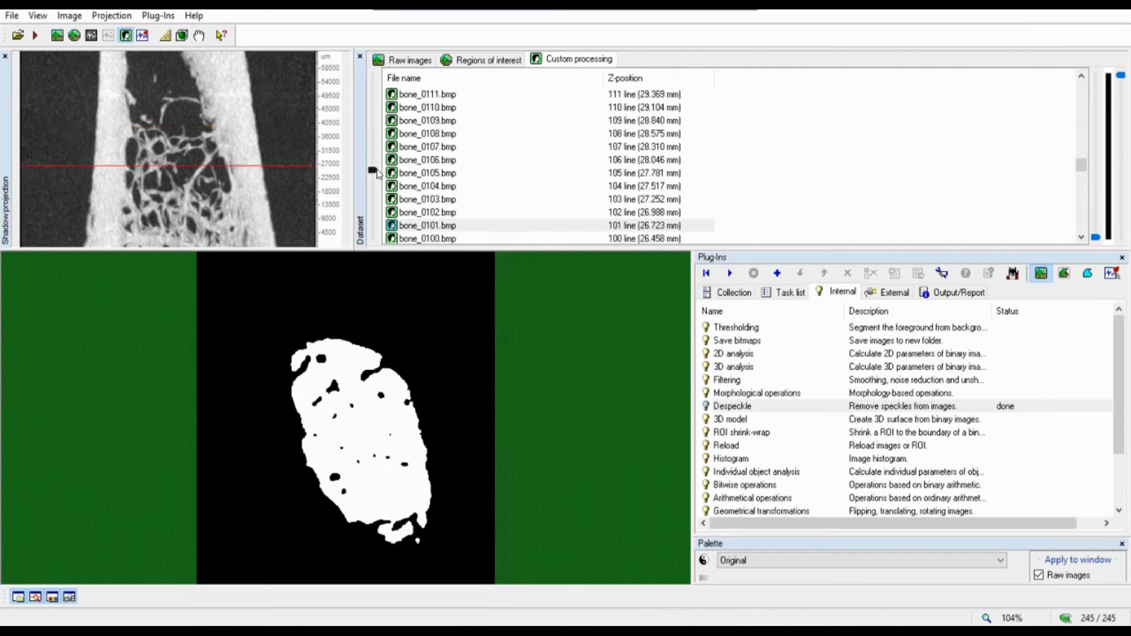
mouse_move(374, 169)
mouse_down()
mouse_move(374, 112)
mouse_move(375, 173)
mouse_up()
click(746, 394)
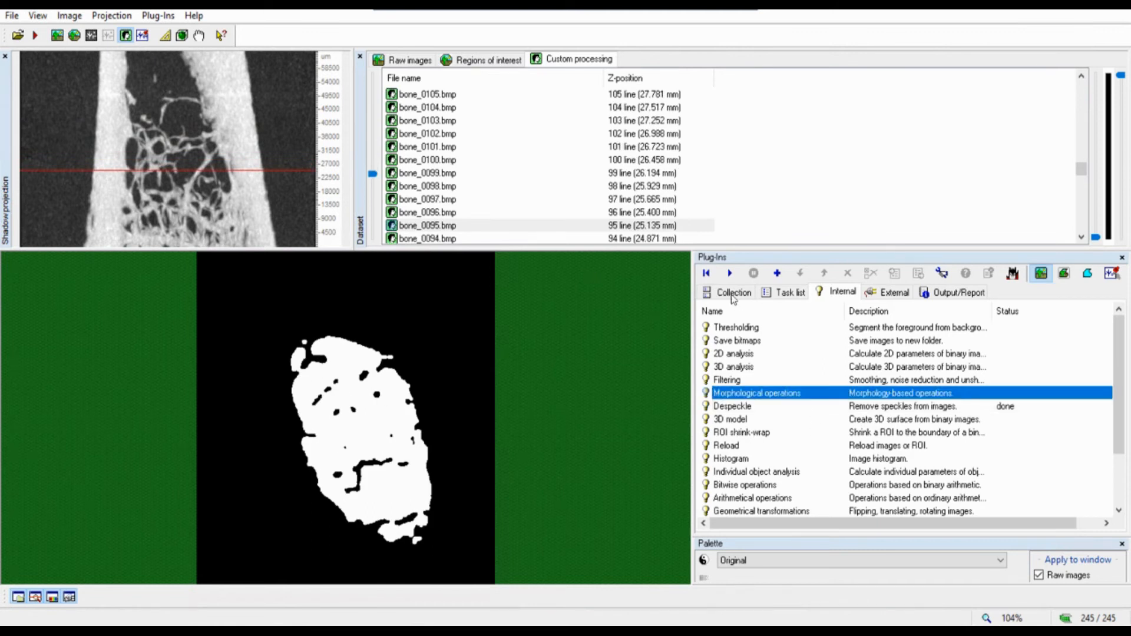
click(731, 275)
click(559, 272)
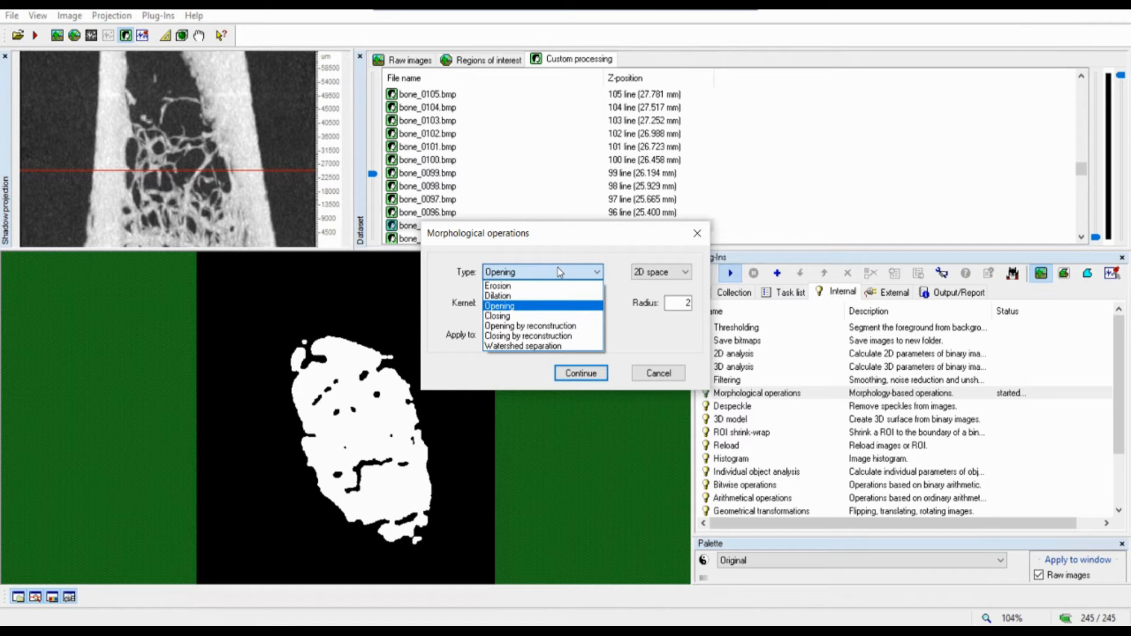
click(662, 374)
click(660, 374)
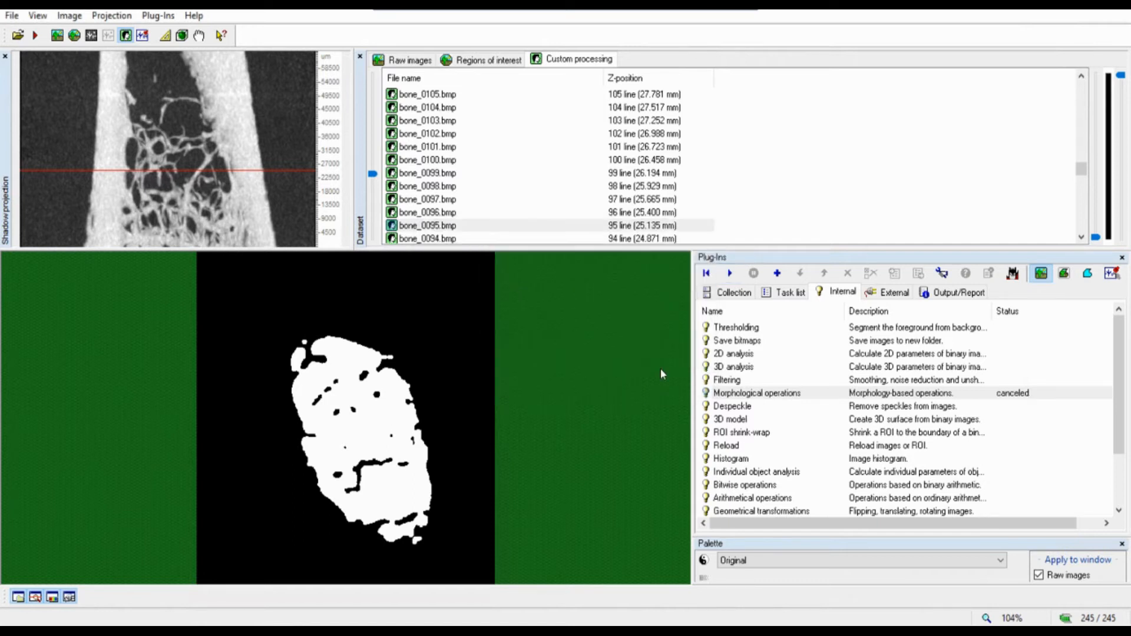
Despeckle the image by removing white speckles in 2D space with an area less than a chosen pixel limit
click(730, 406)
click(731, 273)
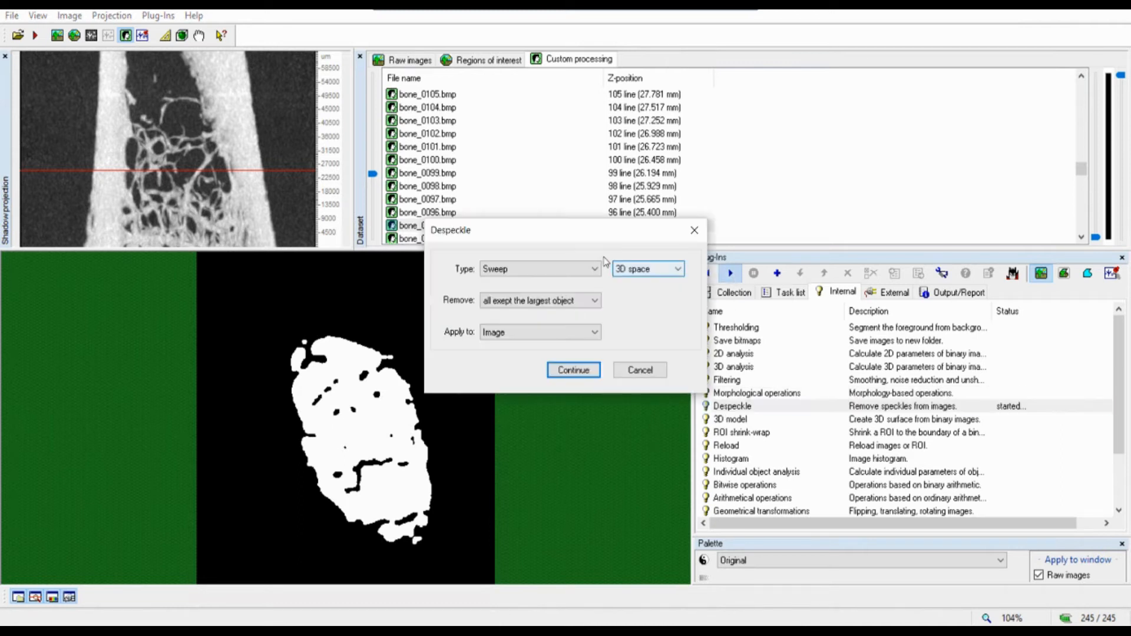
click(554, 269)
click(530, 288)
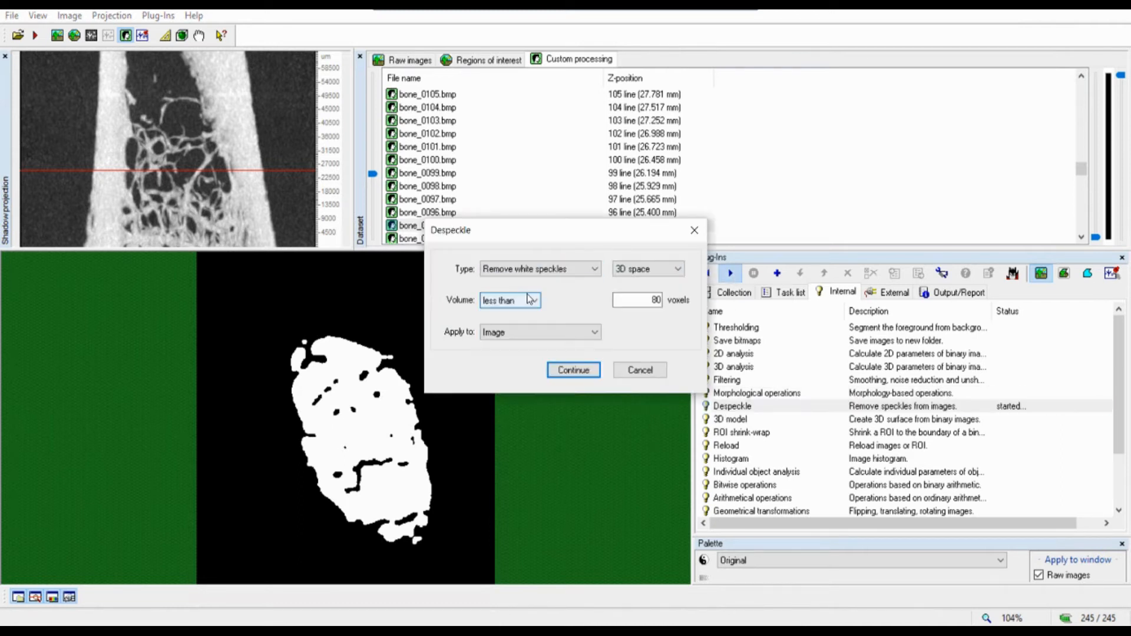
click(639, 271)
click(630, 286)
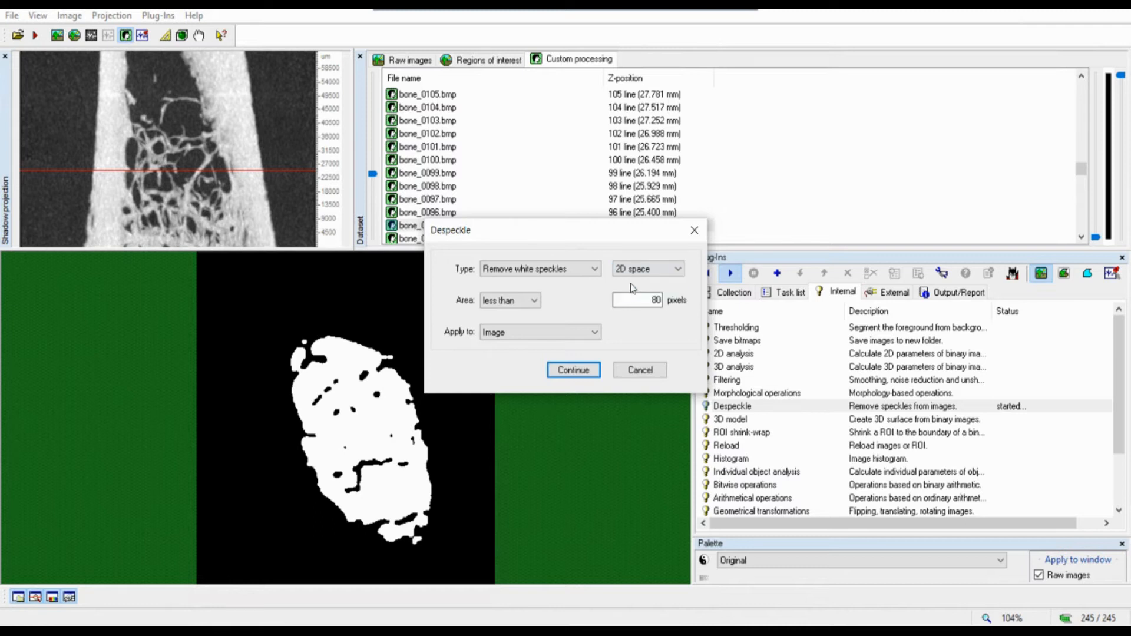
drag(624, 300, 863, 311)
click(595, 370)
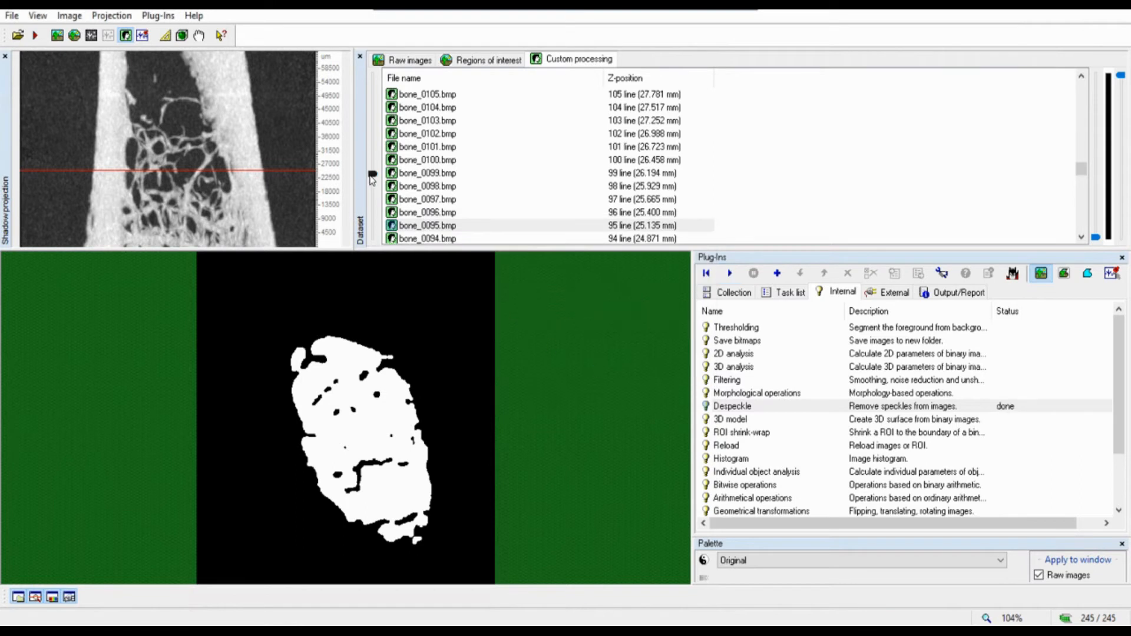
Examine the despeckled result down to slice bone_0064.bmp and review the list of tasks performed so far
drag(373, 174, 377, 206)
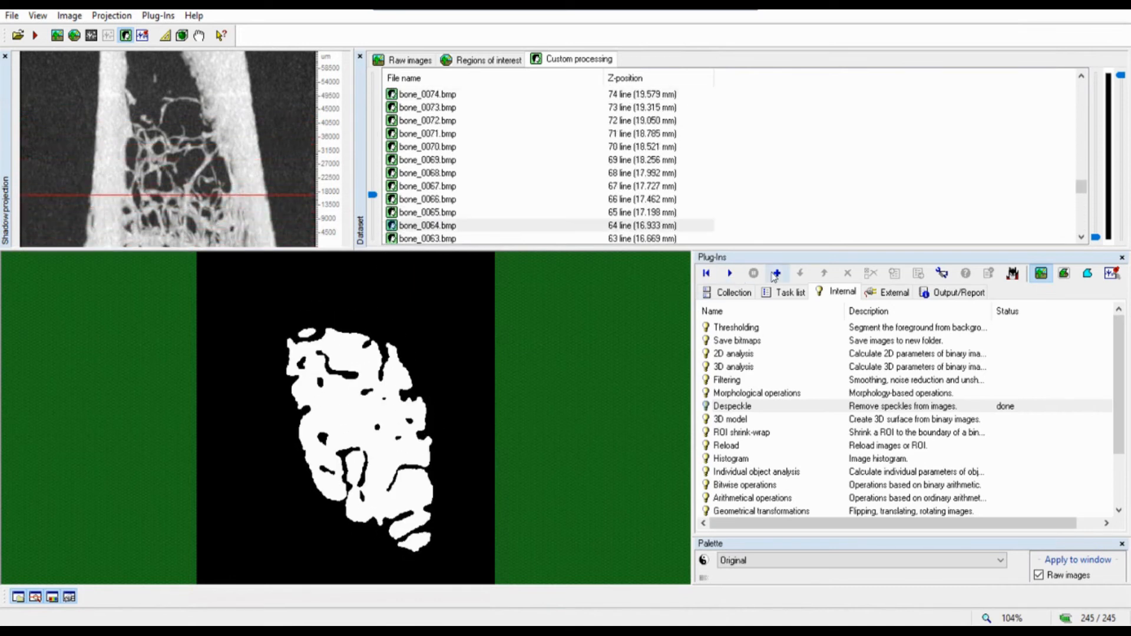
click(779, 295)
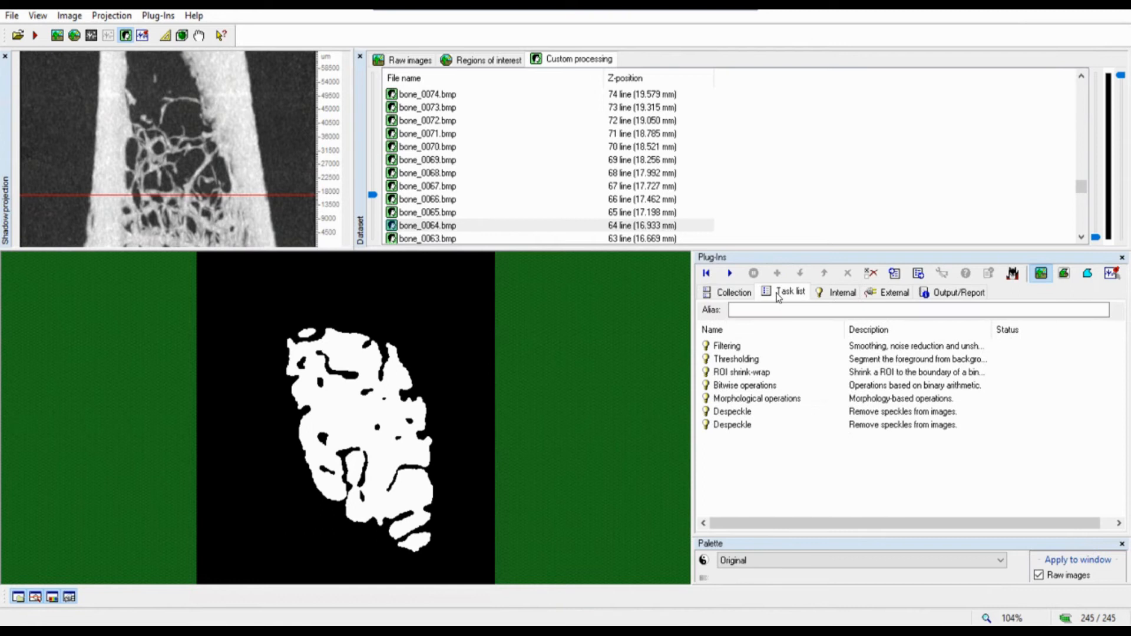
click(830, 295)
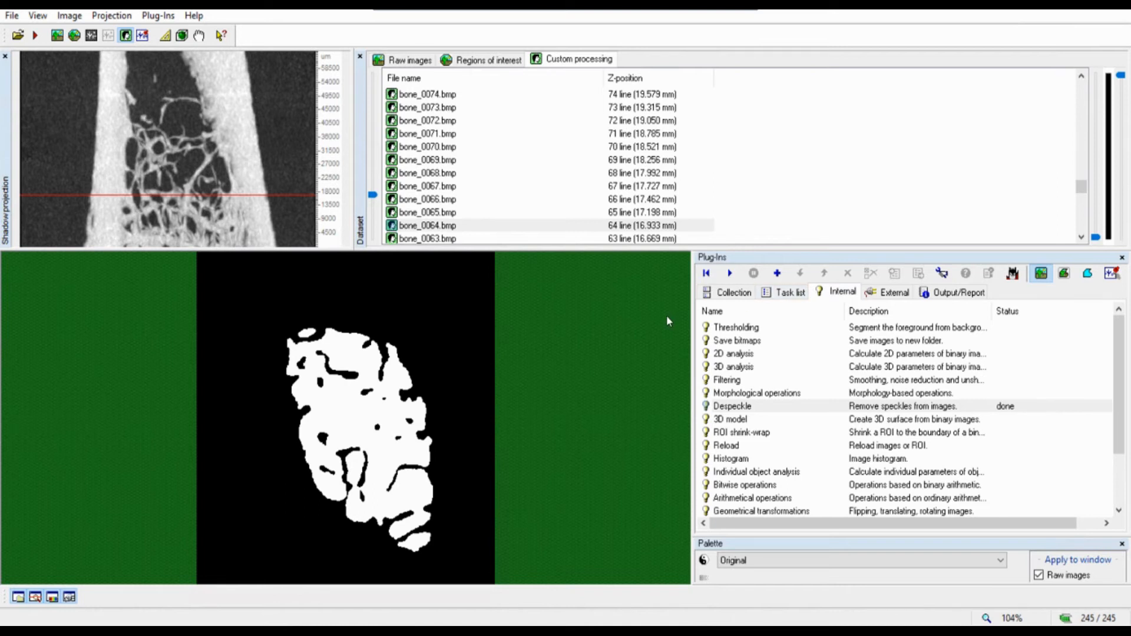
Run a morphological closing on the image in 2D space with a round kernel of radius 20
click(737, 396)
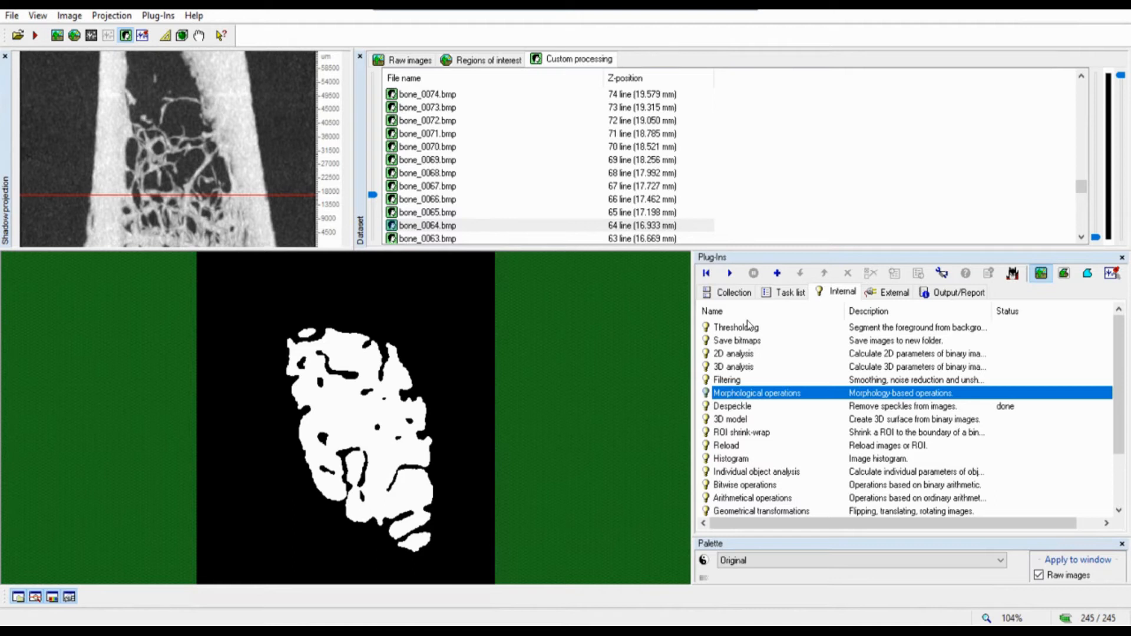
click(1087, 274)
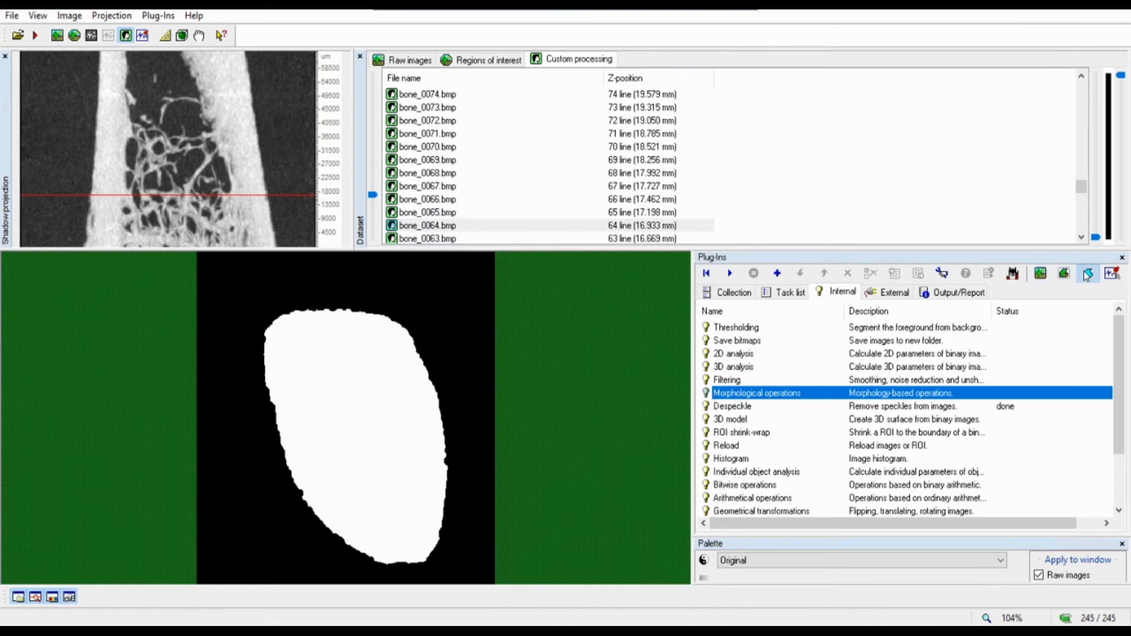
click(1040, 274)
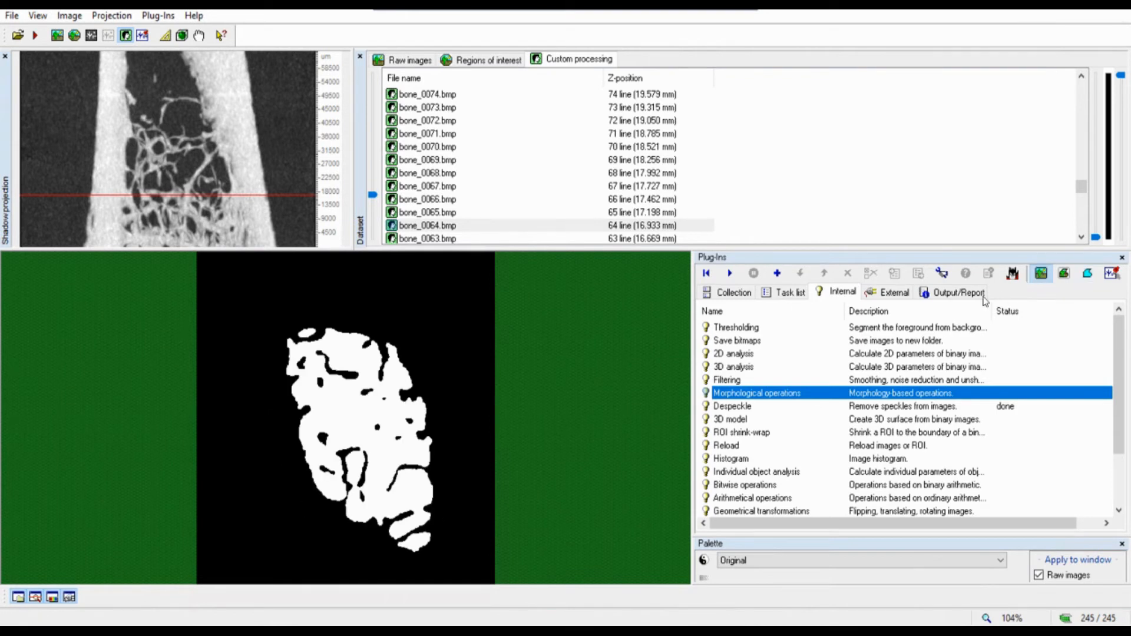
click(730, 273)
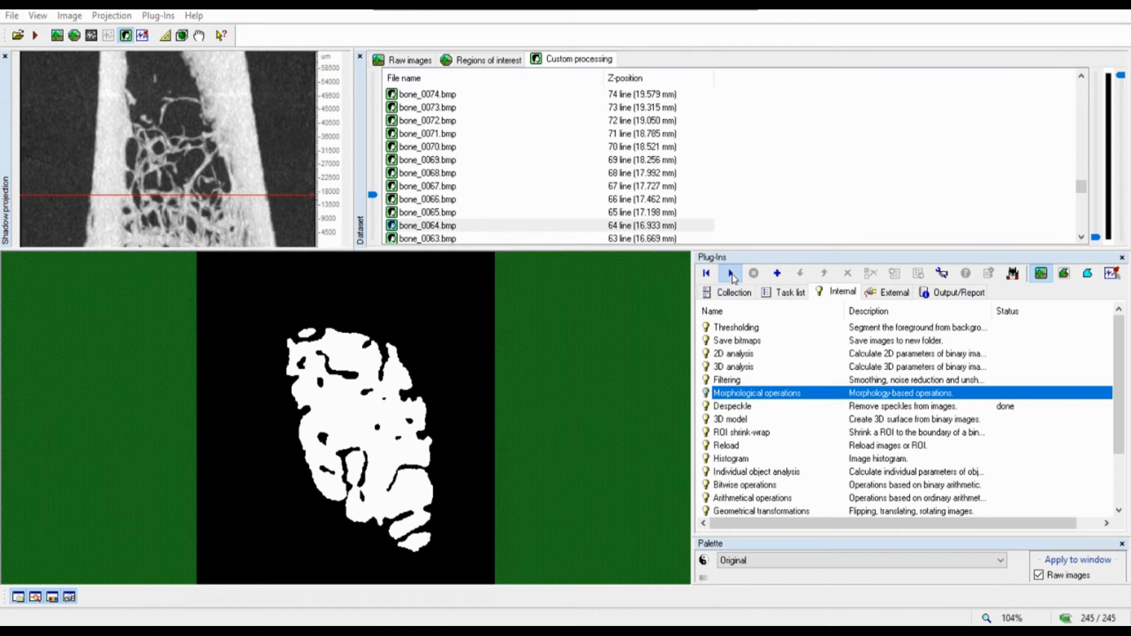
click(556, 272)
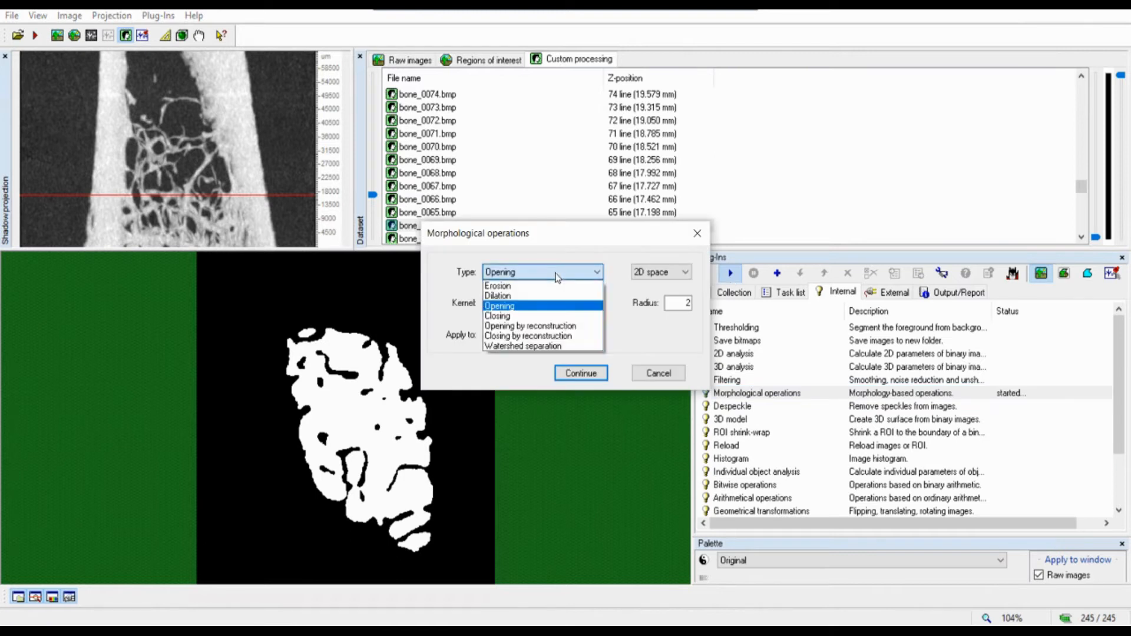
click(512, 316)
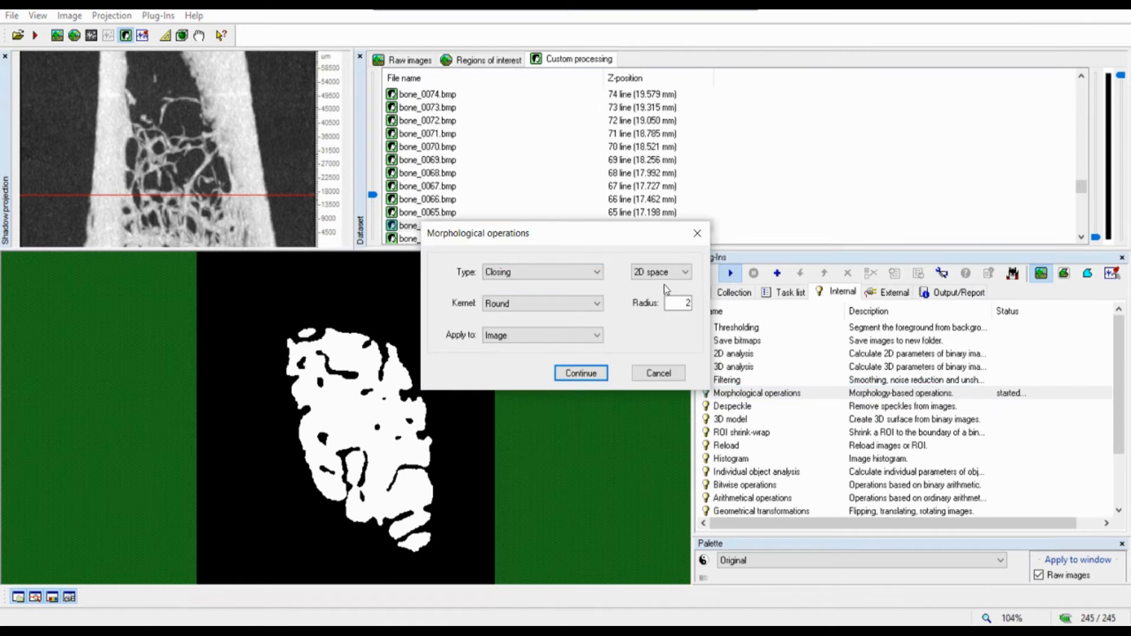
double_click(684, 303)
text(20)
click(594, 380)
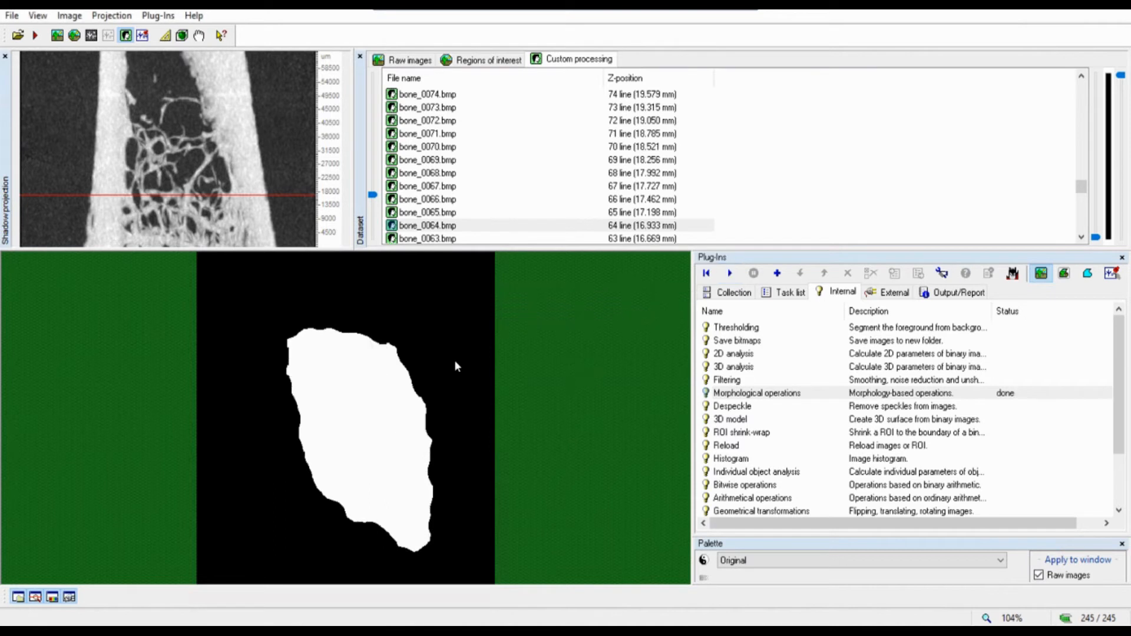
Compare the closed mask at slice bone_0051.bmp with the raw image of the same slice
mouse_move(373, 195)
mouse_down()
mouse_move(375, 252)
mouse_move(367, 68)
mouse_move(377, 205)
mouse_up()
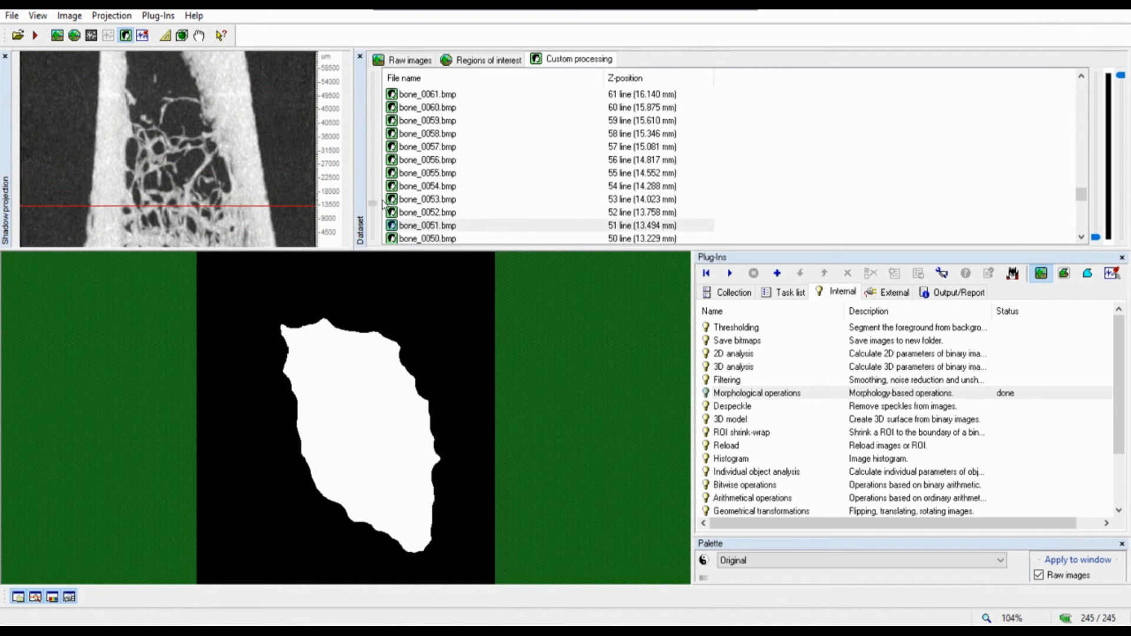
click(411, 61)
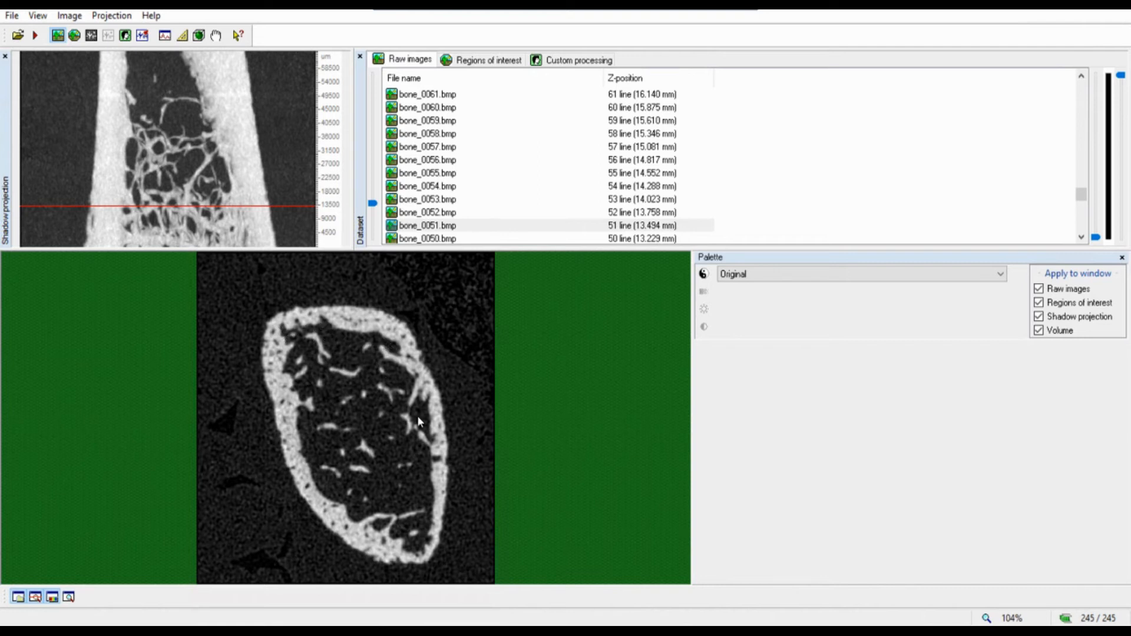
click(575, 61)
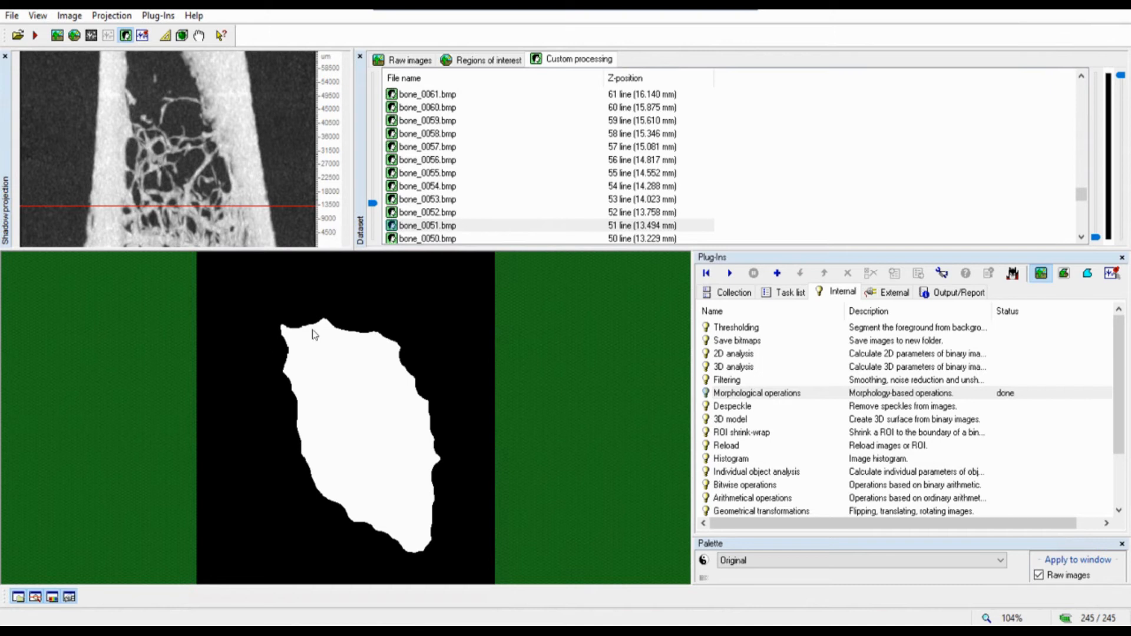
Run a morphological opening on the image in 2D space with a round kernel of radius 20
click(730, 273)
click(532, 272)
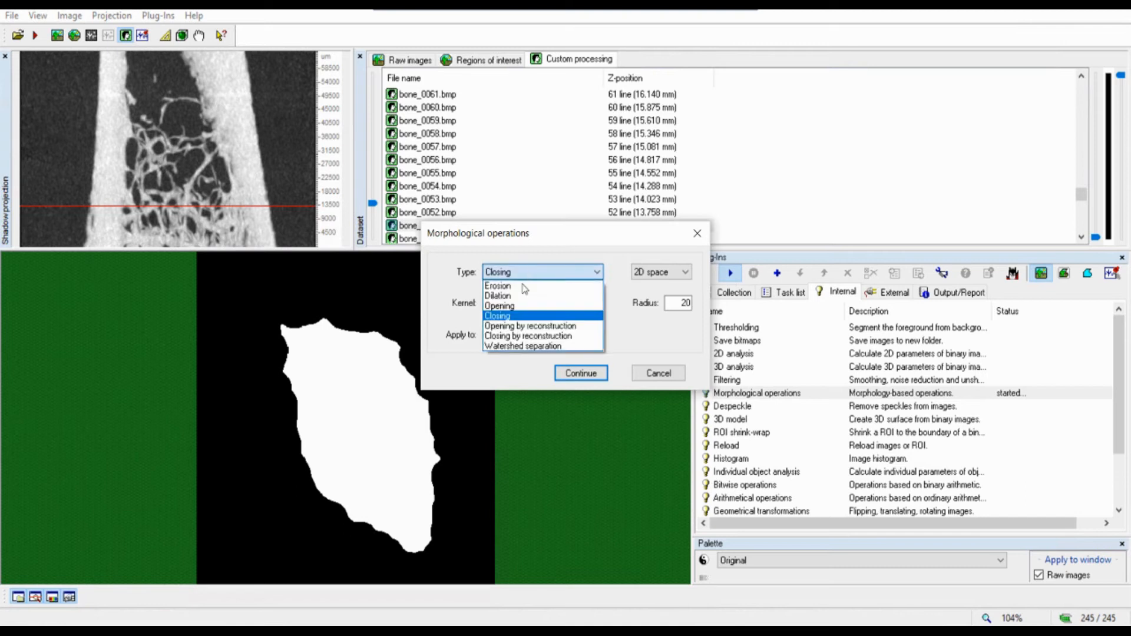
click(506, 306)
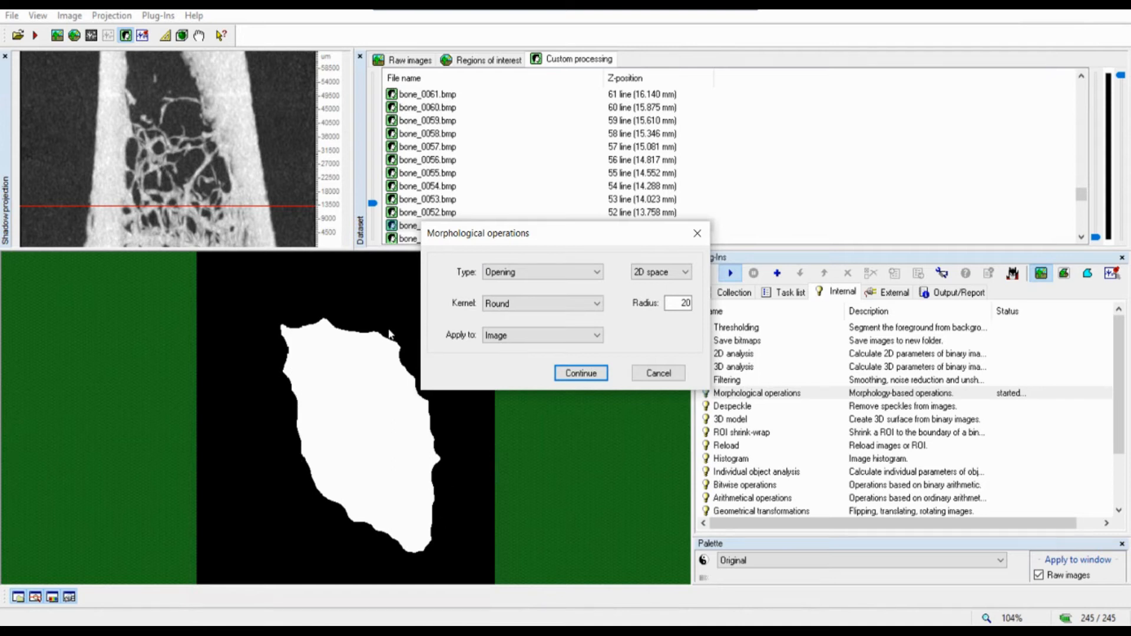
click(675, 303)
click(592, 373)
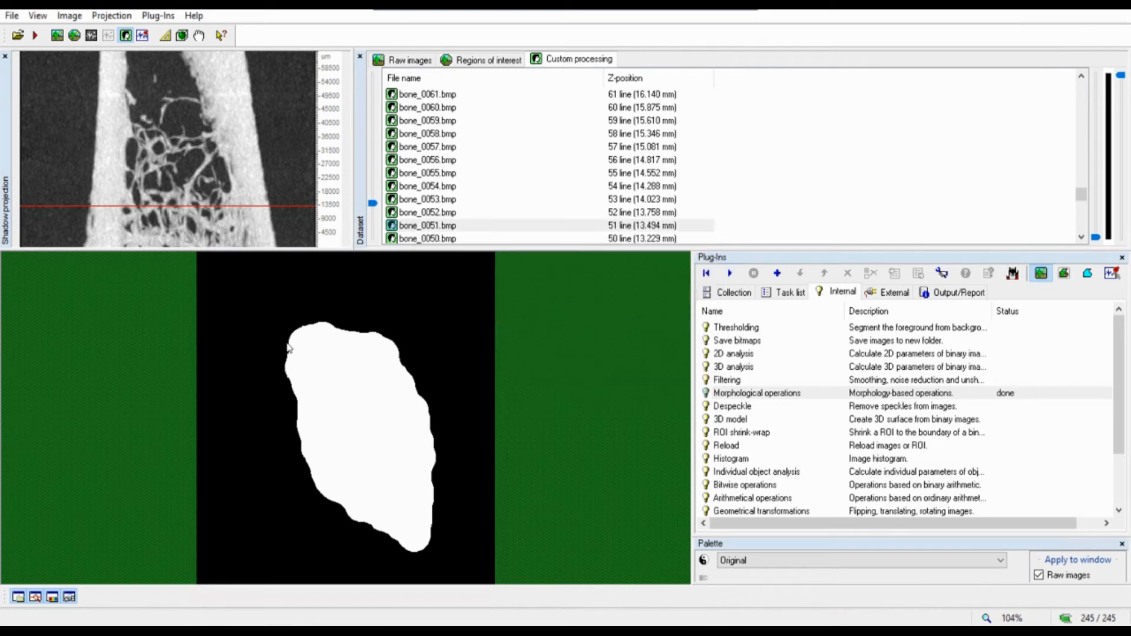
Compare the opened mask at slice bone_0051.bmp with the raw image and the region of interest, checking the trabecular boundary
click(413, 61)
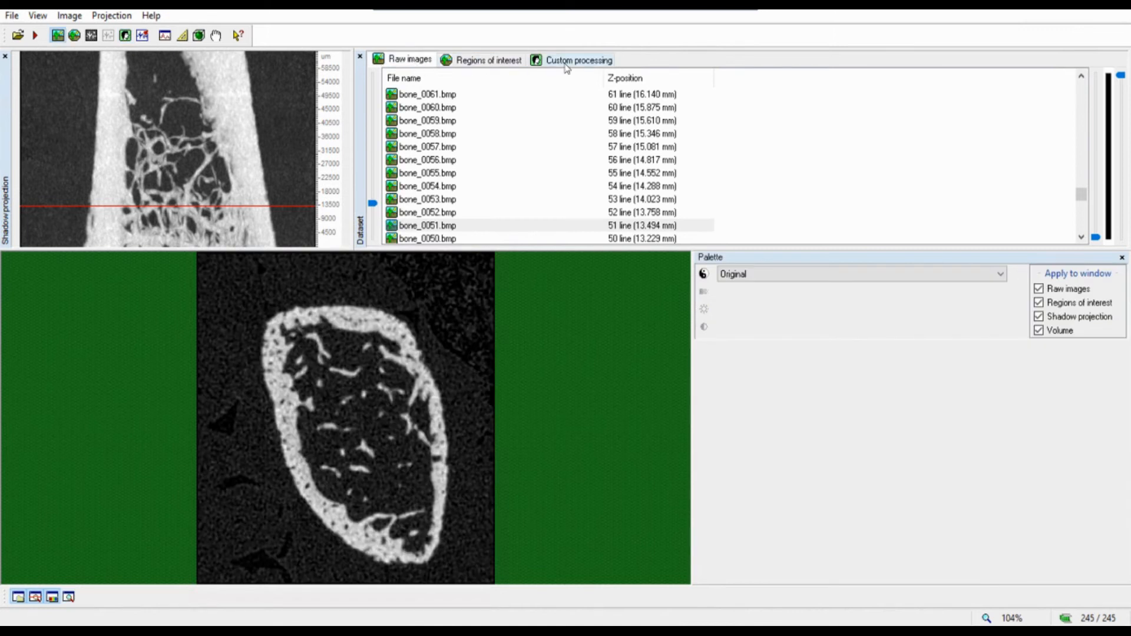
click(567, 63)
click(412, 62)
click(557, 60)
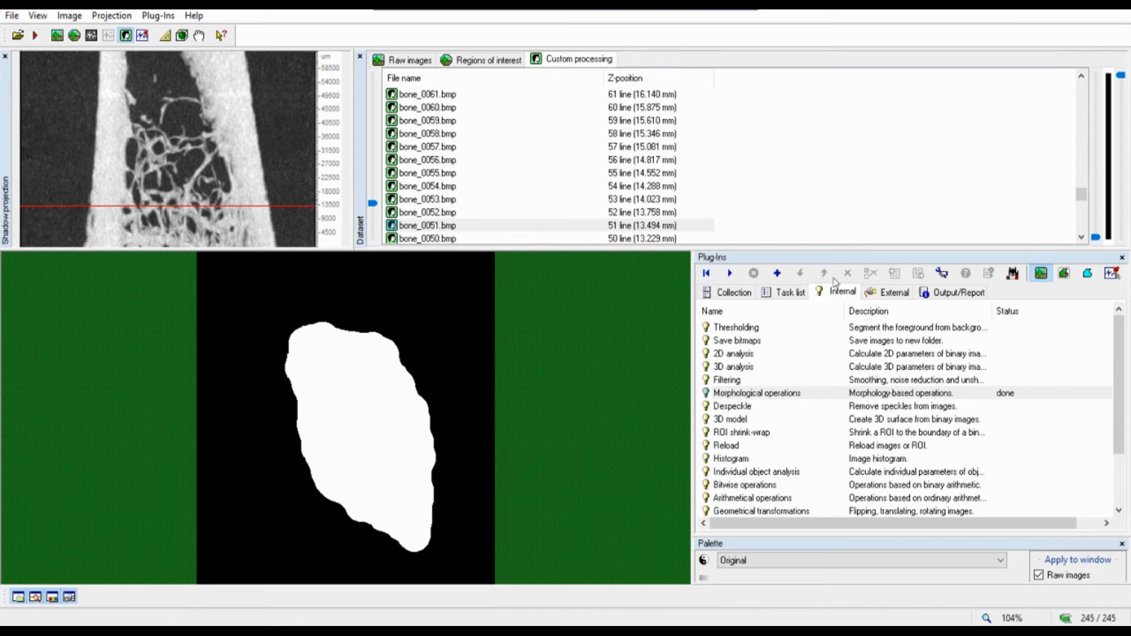
click(1088, 272)
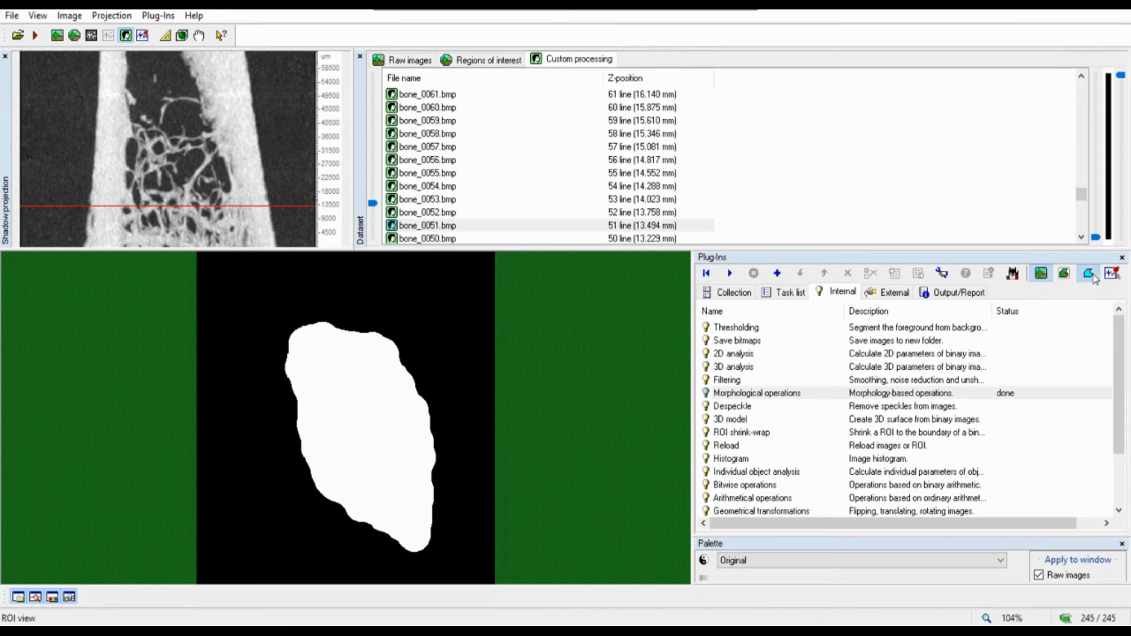
click(1043, 278)
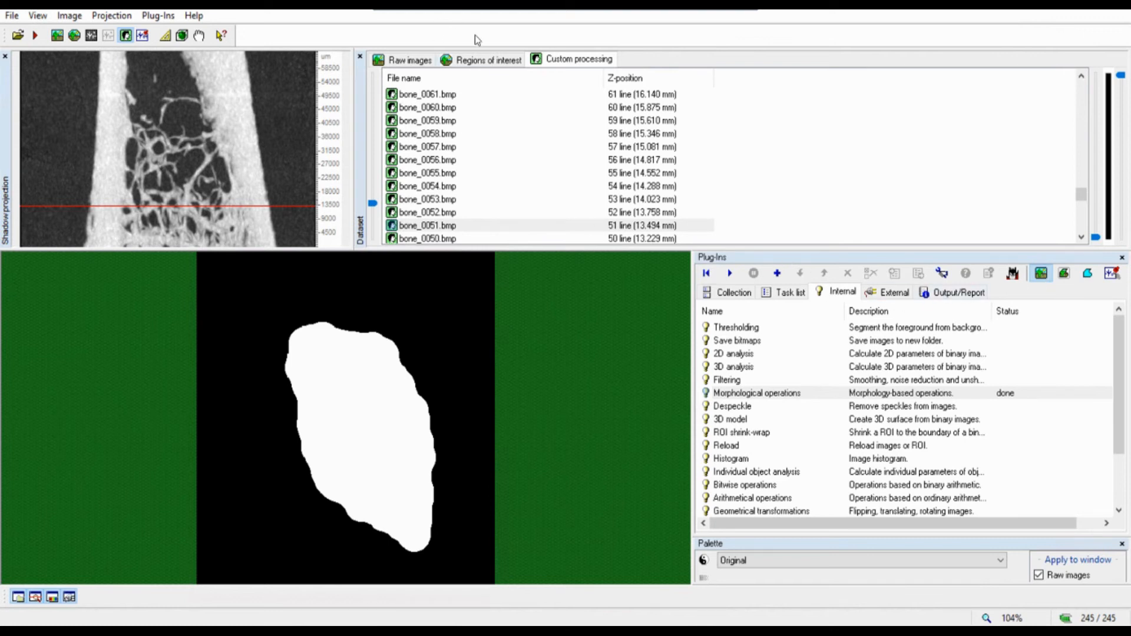
click(412, 59)
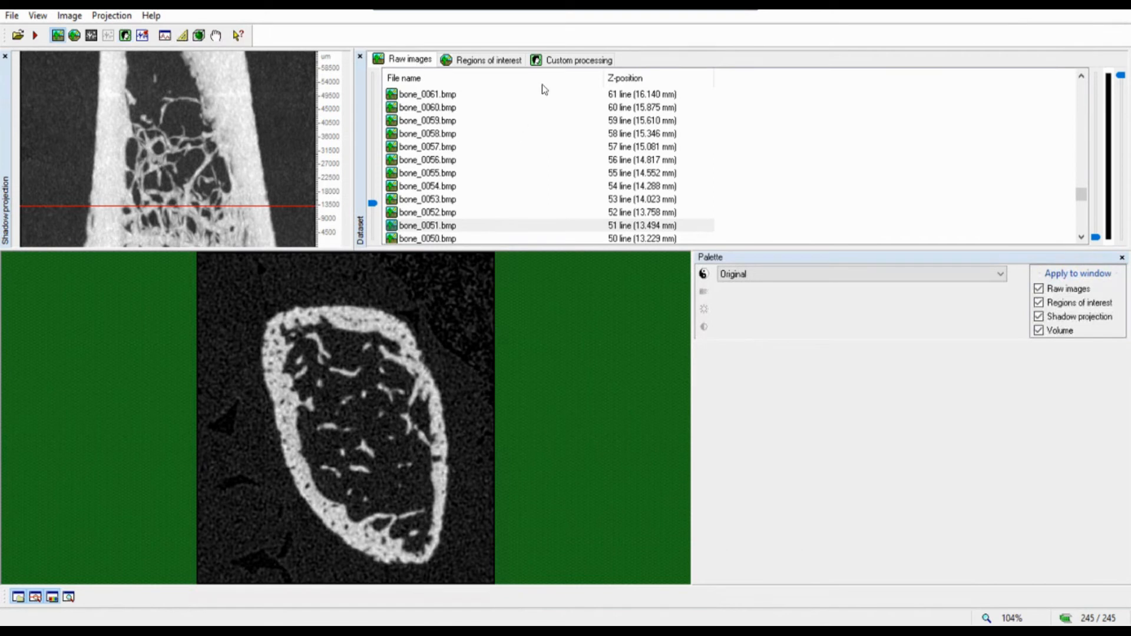
click(560, 60)
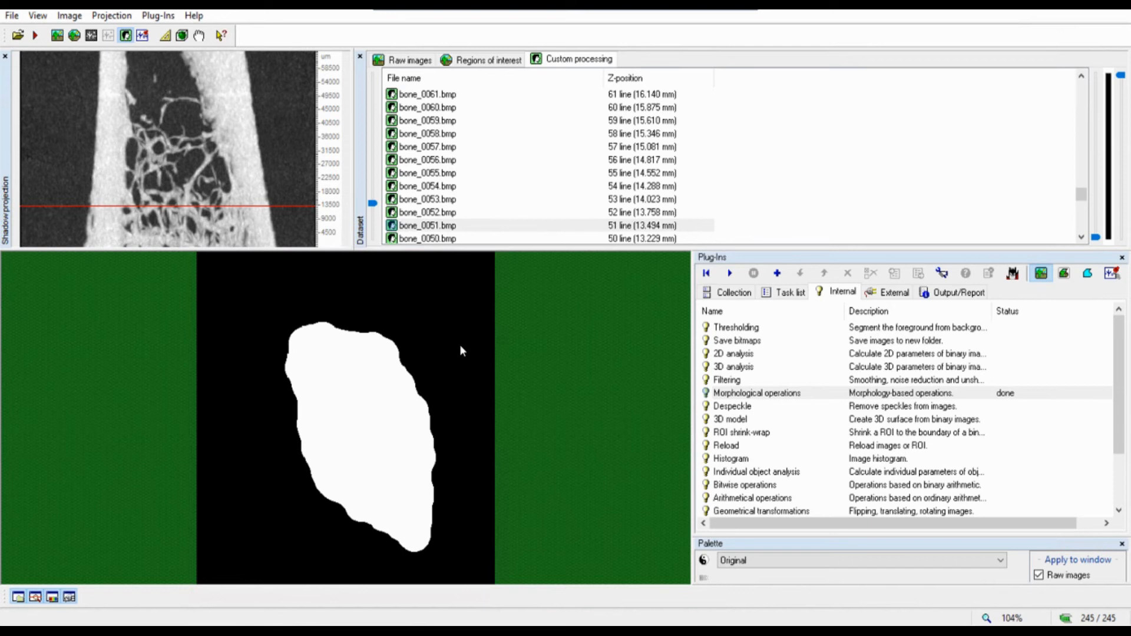
click(421, 61)
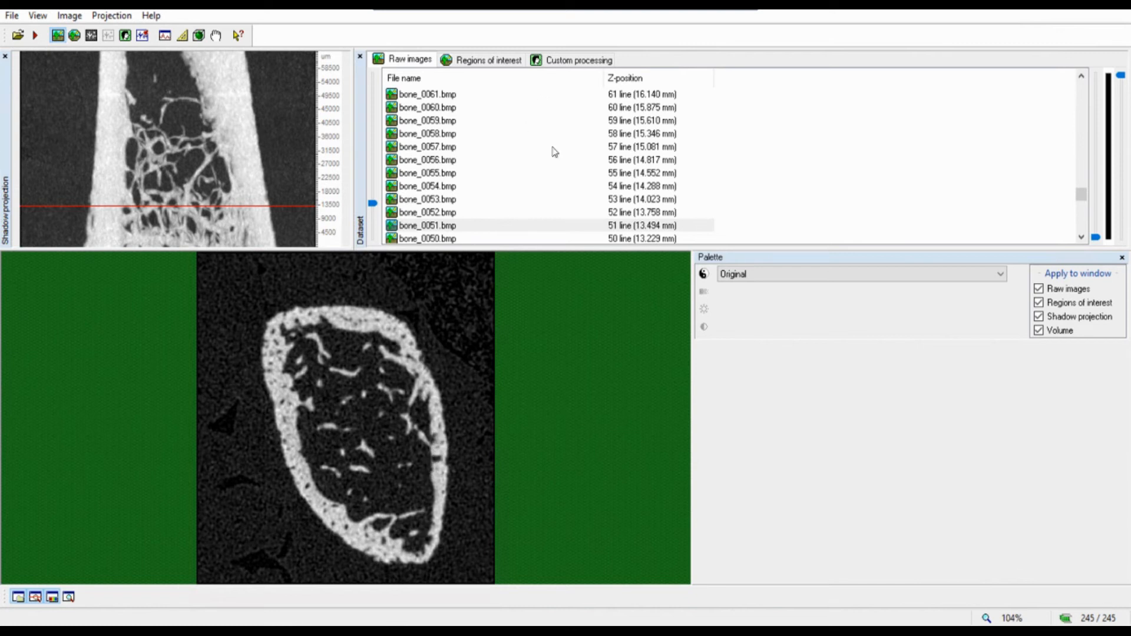
click(578, 61)
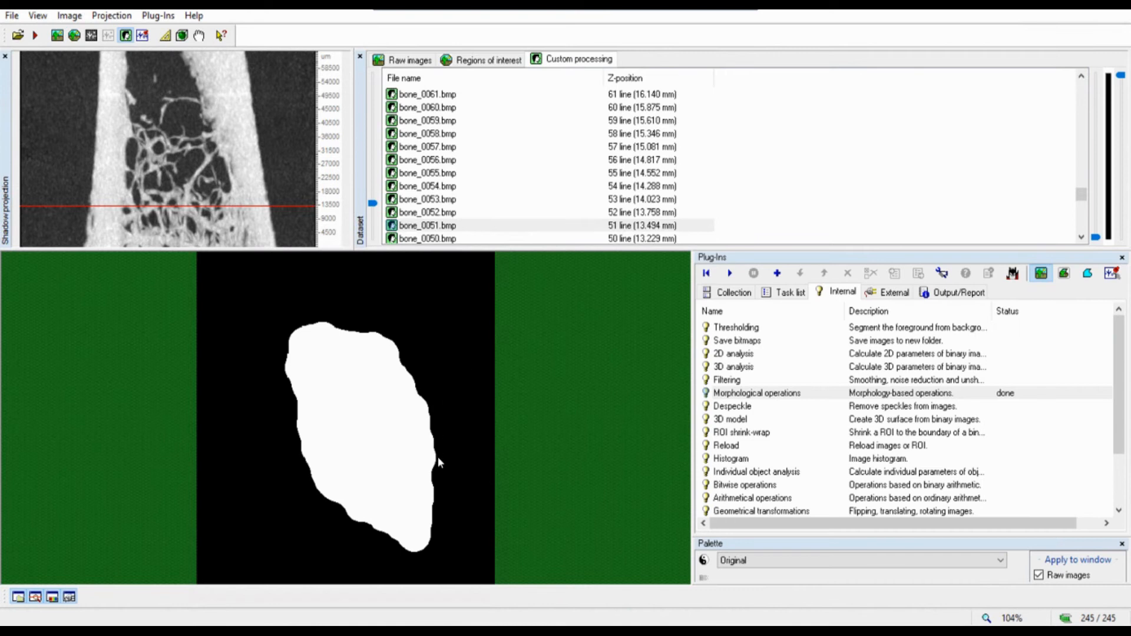
click(409, 60)
click(578, 61)
Run a morphological erosion on the image in 2D space with a round kernel of radius 3
click(729, 275)
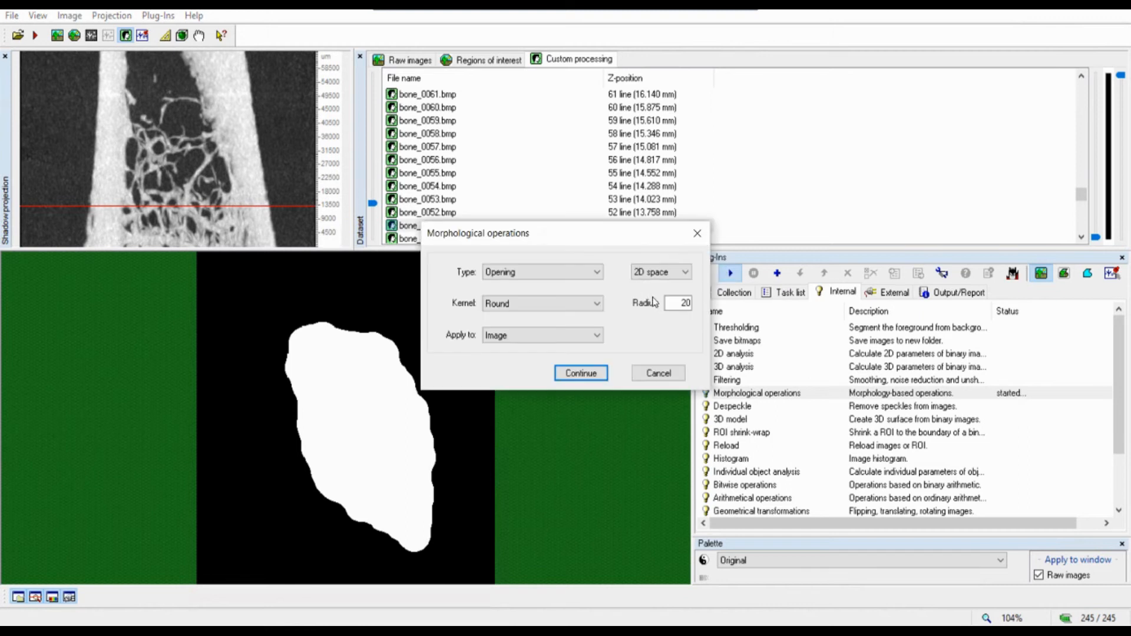
click(586, 276)
click(519, 286)
drag(677, 306, 729, 312)
text(3)
click(582, 373)
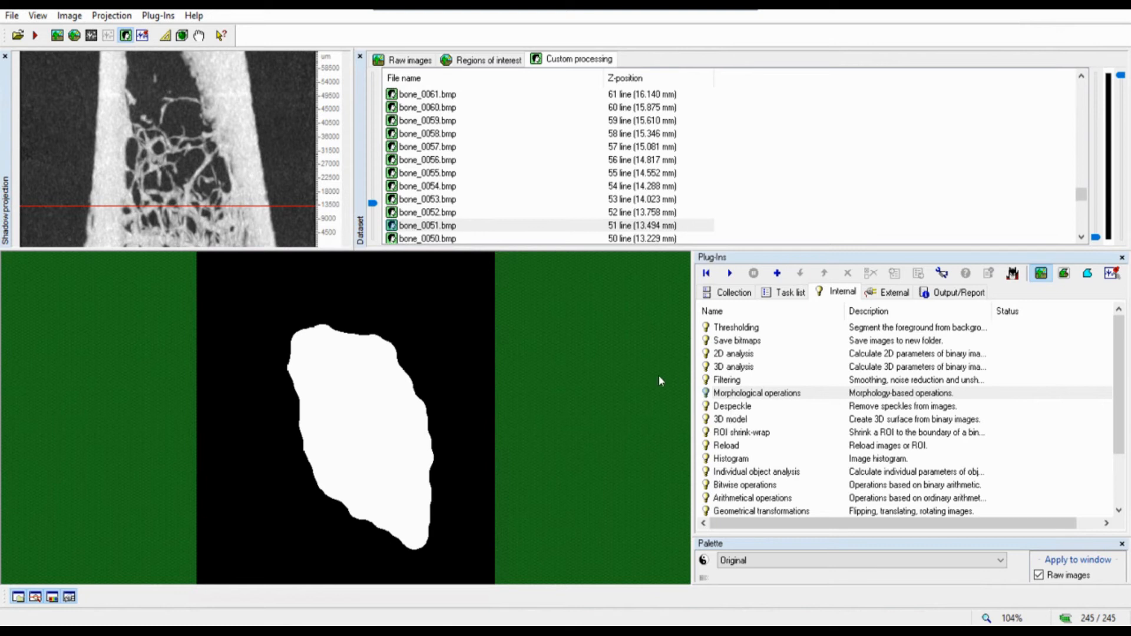
Copy the eroded mask image into the region of interest with a bitwise COPY operation
click(1088, 273)
click(1041, 273)
click(735, 485)
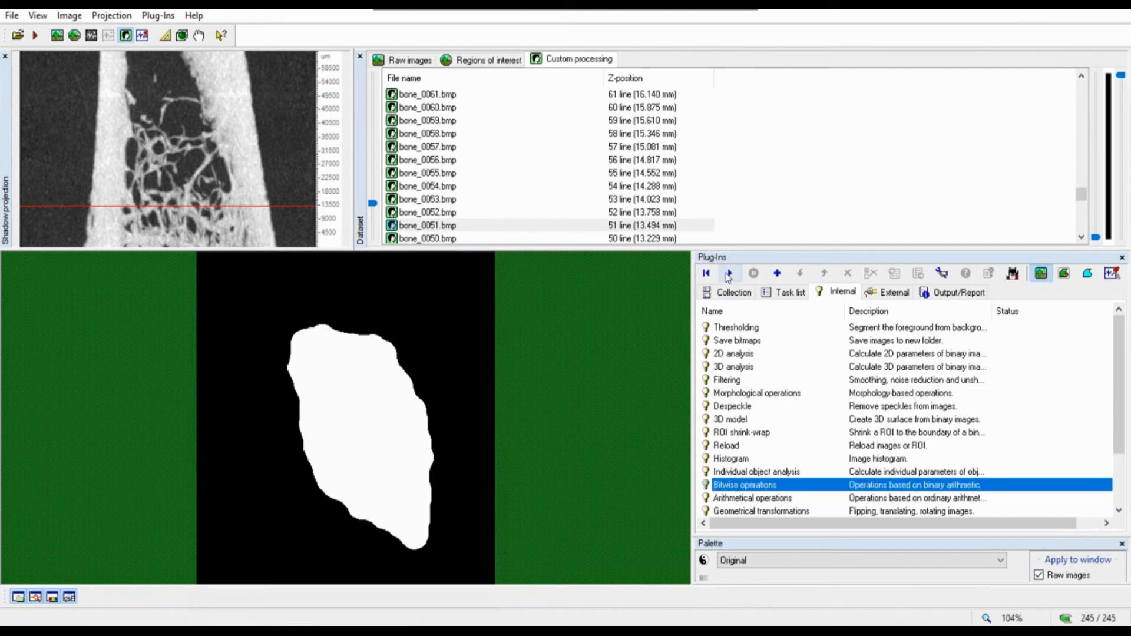
click(729, 273)
click(615, 306)
click(601, 303)
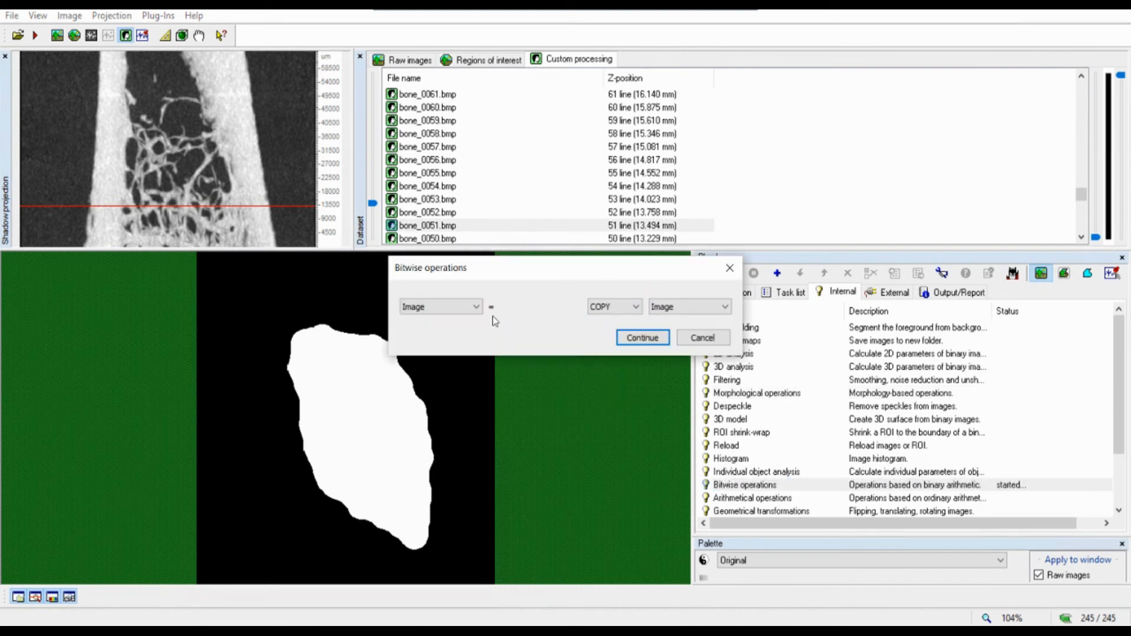
click(476, 307)
click(463, 325)
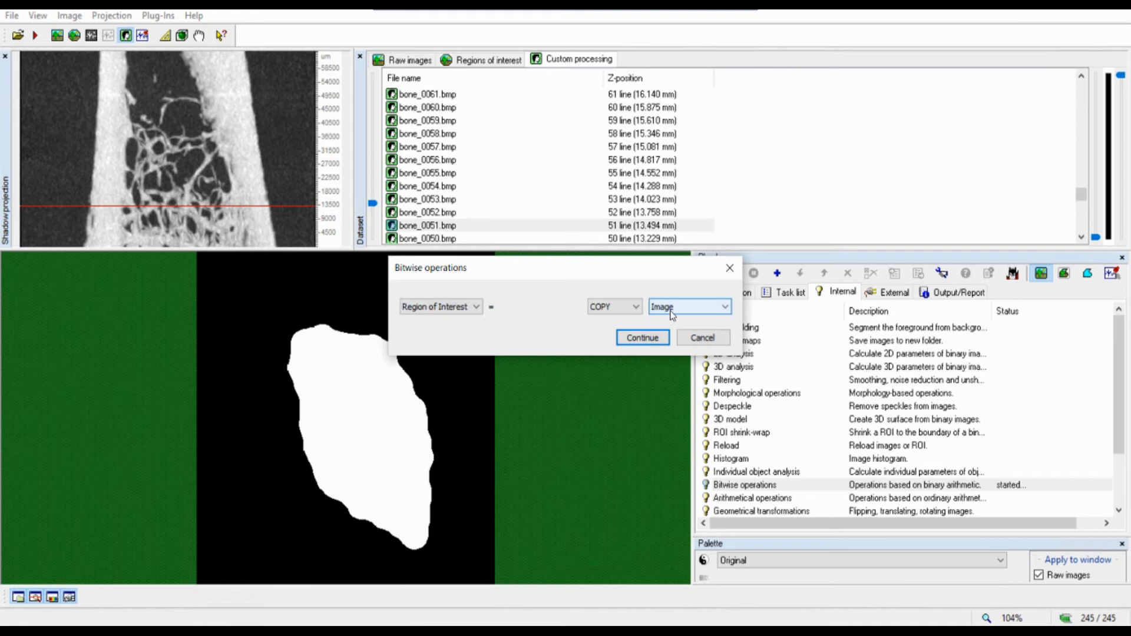
click(654, 338)
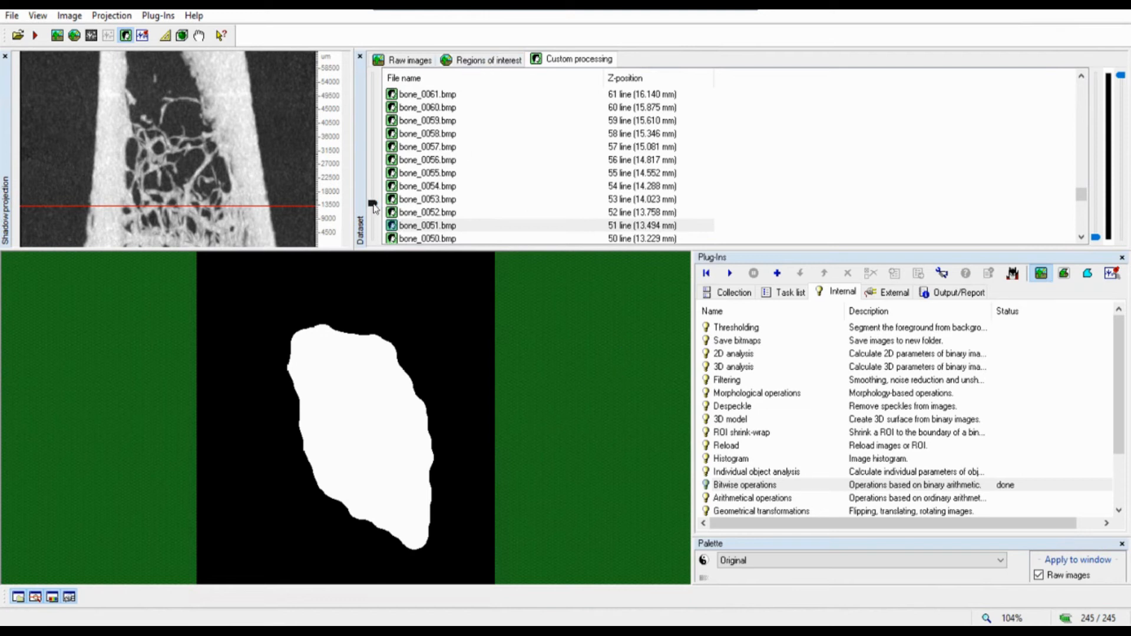
Reload the original grayscale images in place of the binary mask, applying the reload to Image
mouse_move(373, 205)
mouse_down()
mouse_move(373, 96)
mouse_move(372, 247)
mouse_move(373, 203)
mouse_up()
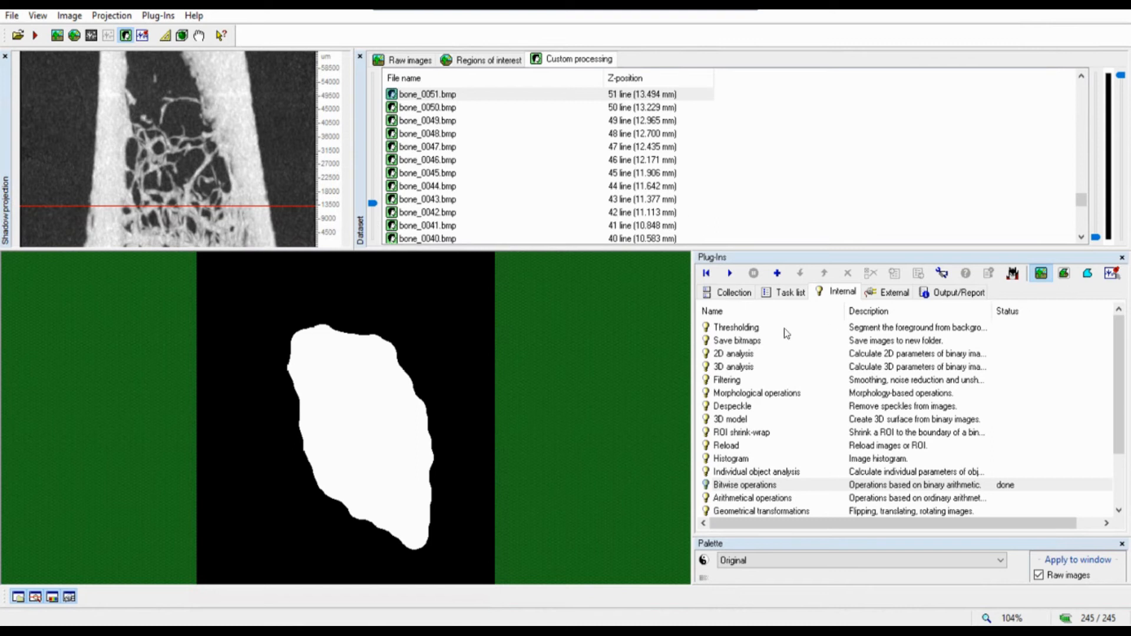
click(730, 448)
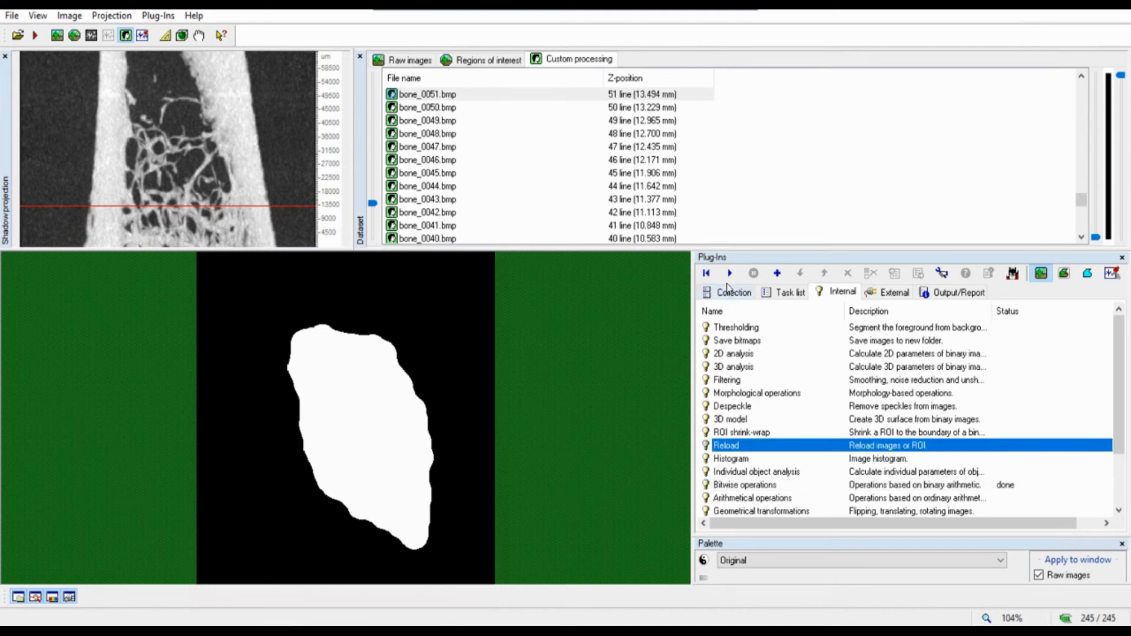
click(730, 273)
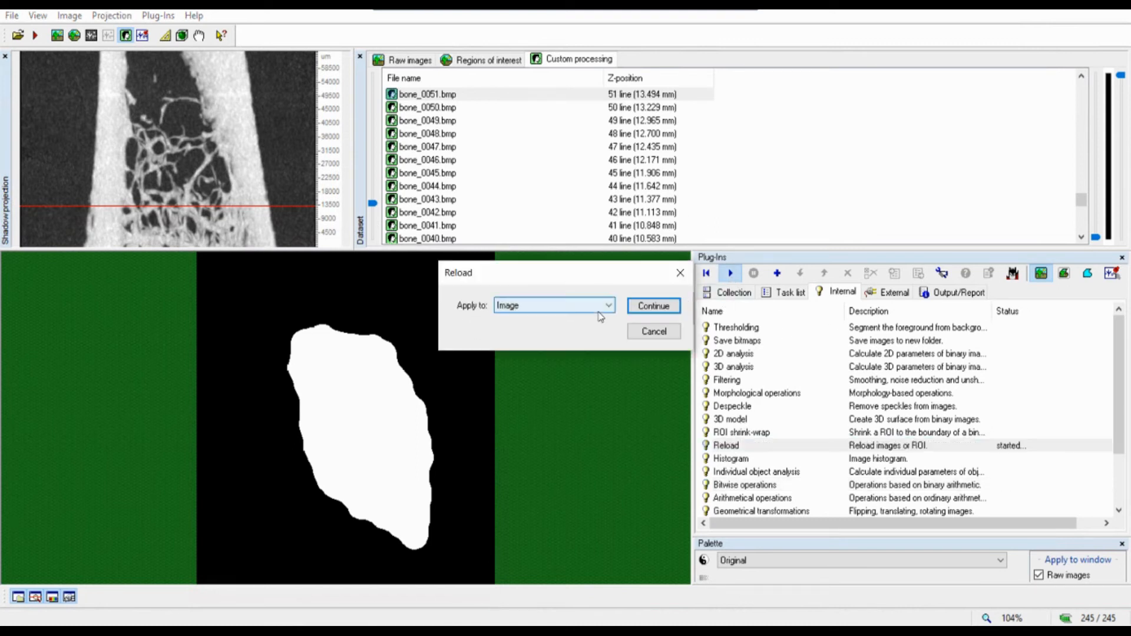
click(653, 307)
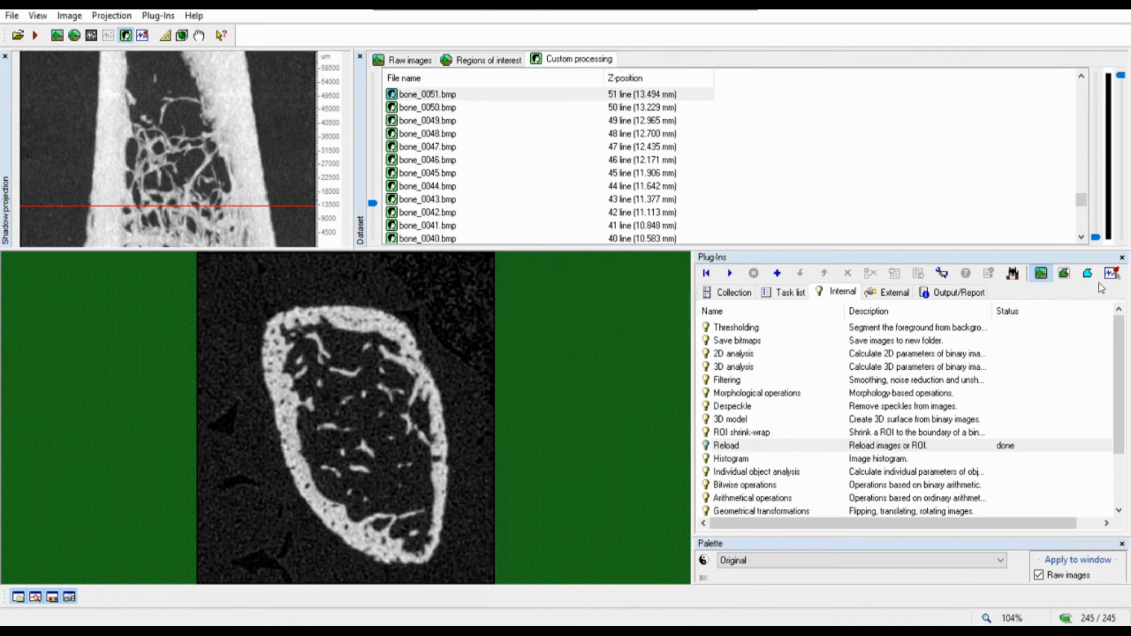
Compare the ROI mask with the reloaded image at slice bone_0051.bmp, and examine the image inside the ROI through to slice bone_0078.bmp
click(1089, 276)
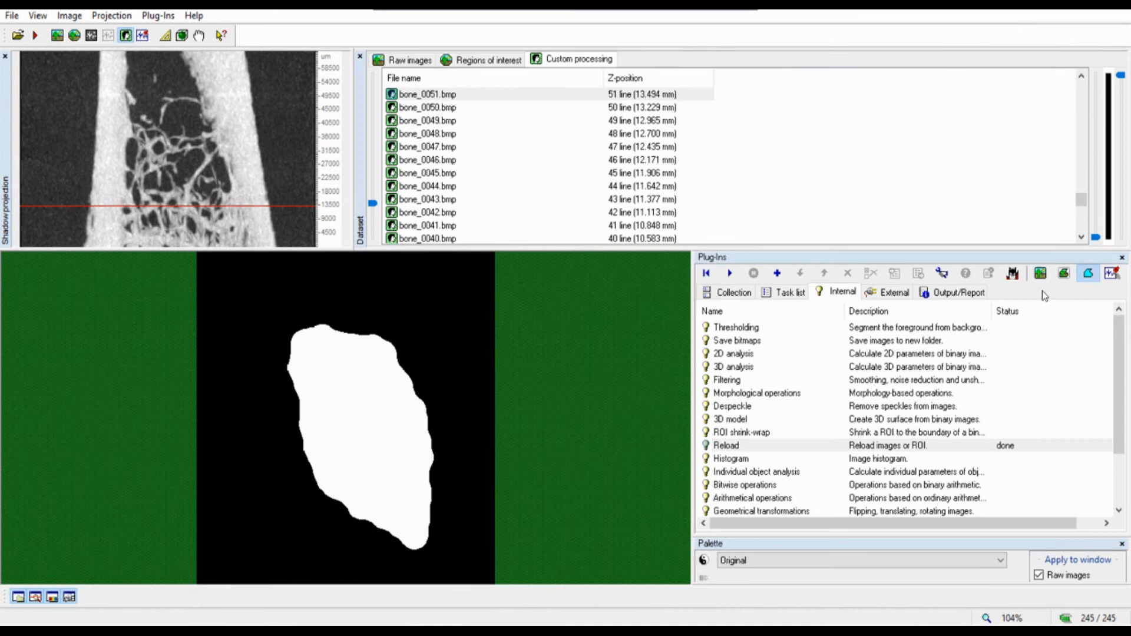
click(1040, 273)
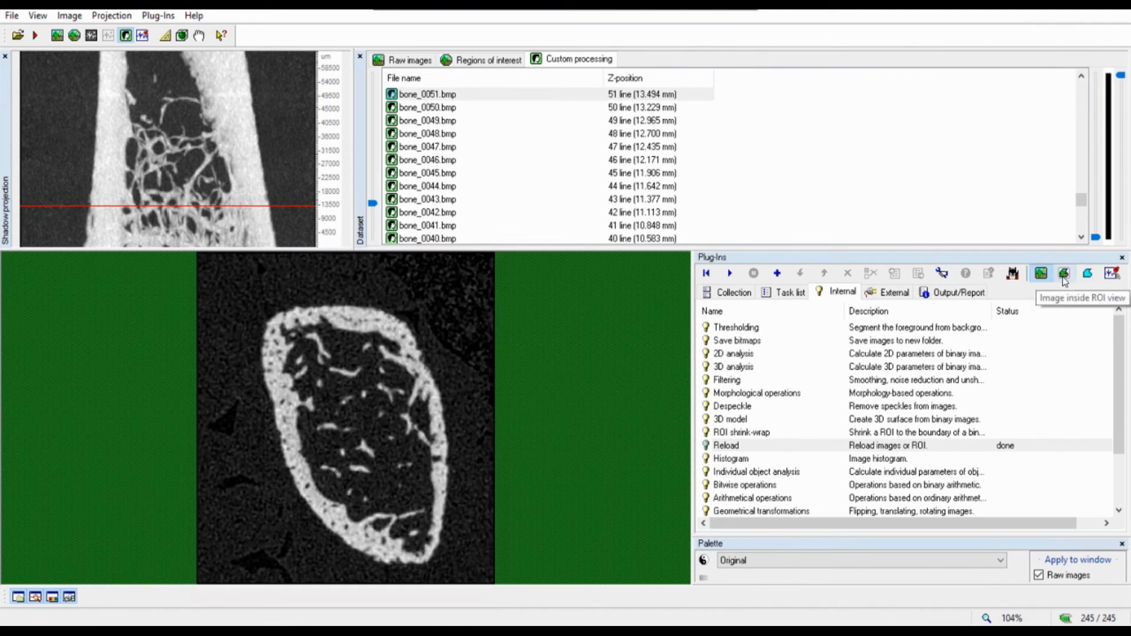
click(1064, 274)
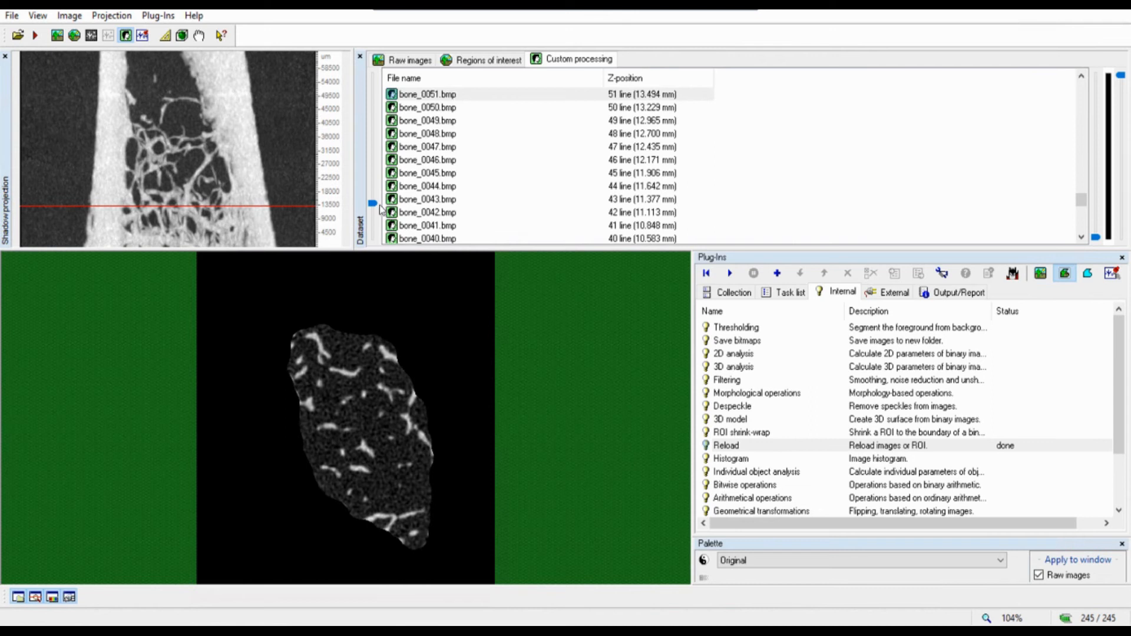
mouse_move(372, 204)
mouse_down()
mouse_move(371, 70)
mouse_move(383, 246)
mouse_move(373, 186)
mouse_up()
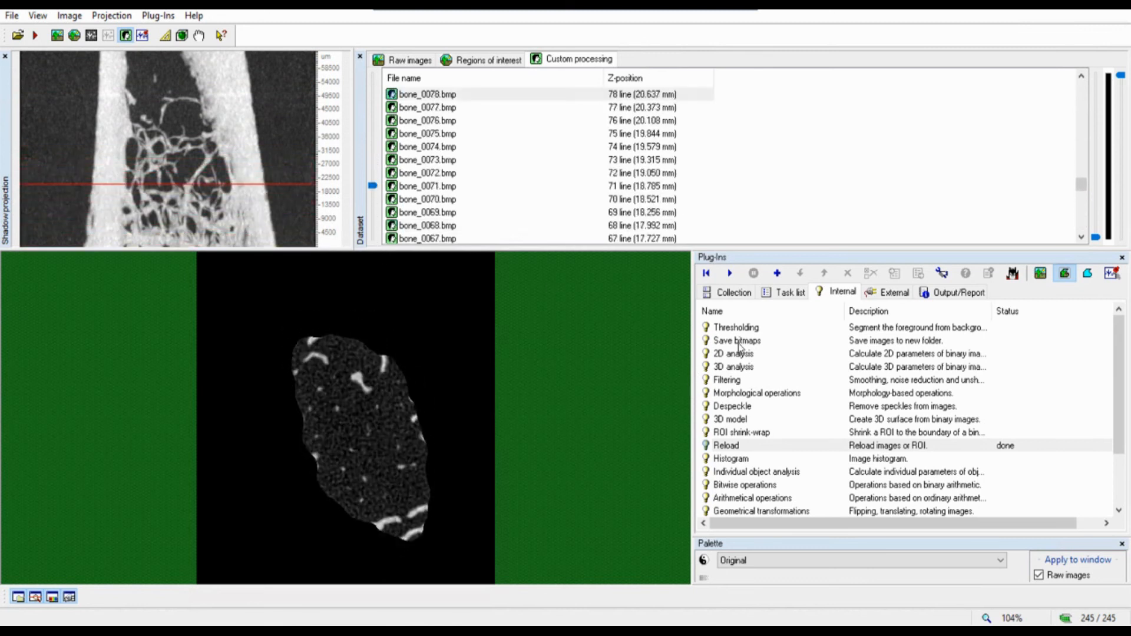
Save the ROI as monochrome (1 bit) BMP files in the custom subfolder ROI, including the dataset log file
click(738, 345)
click(730, 274)
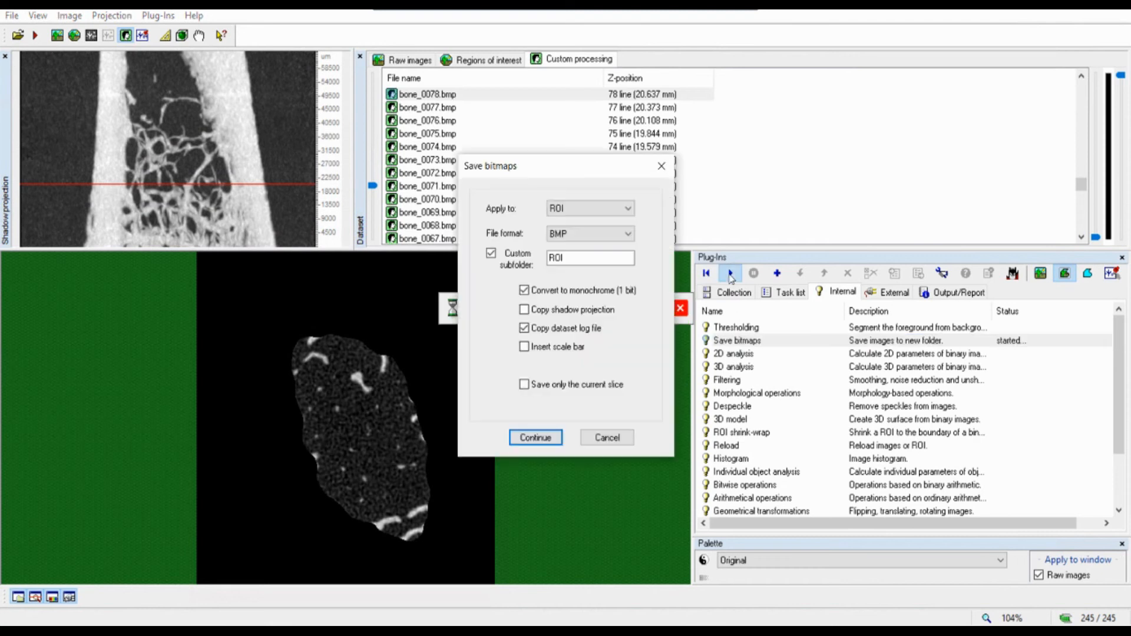
click(570, 209)
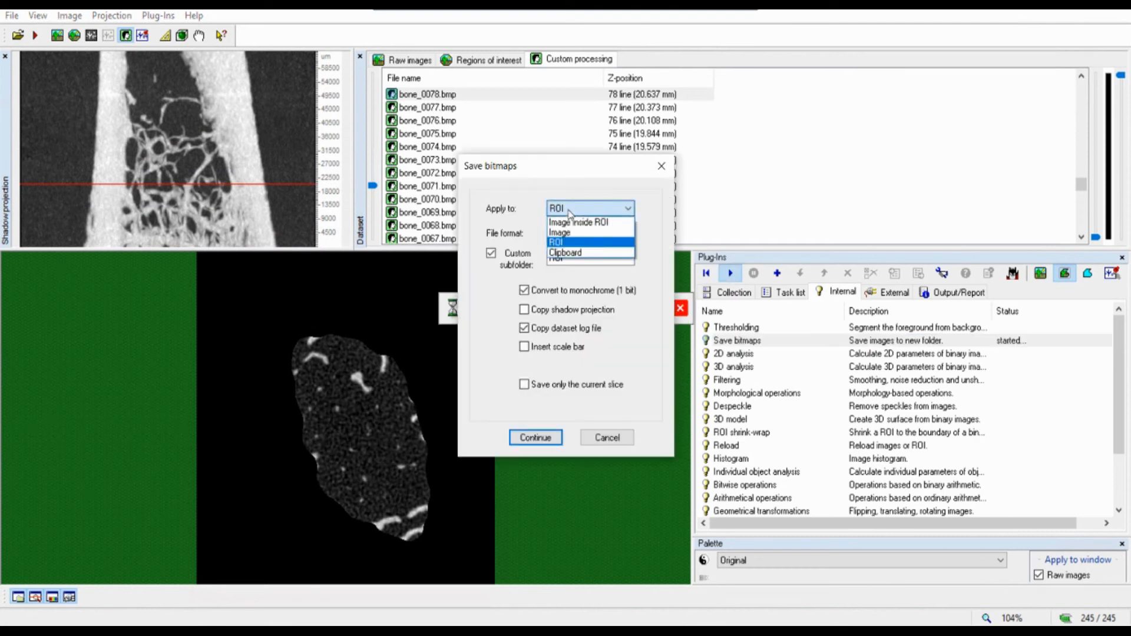
click(570, 210)
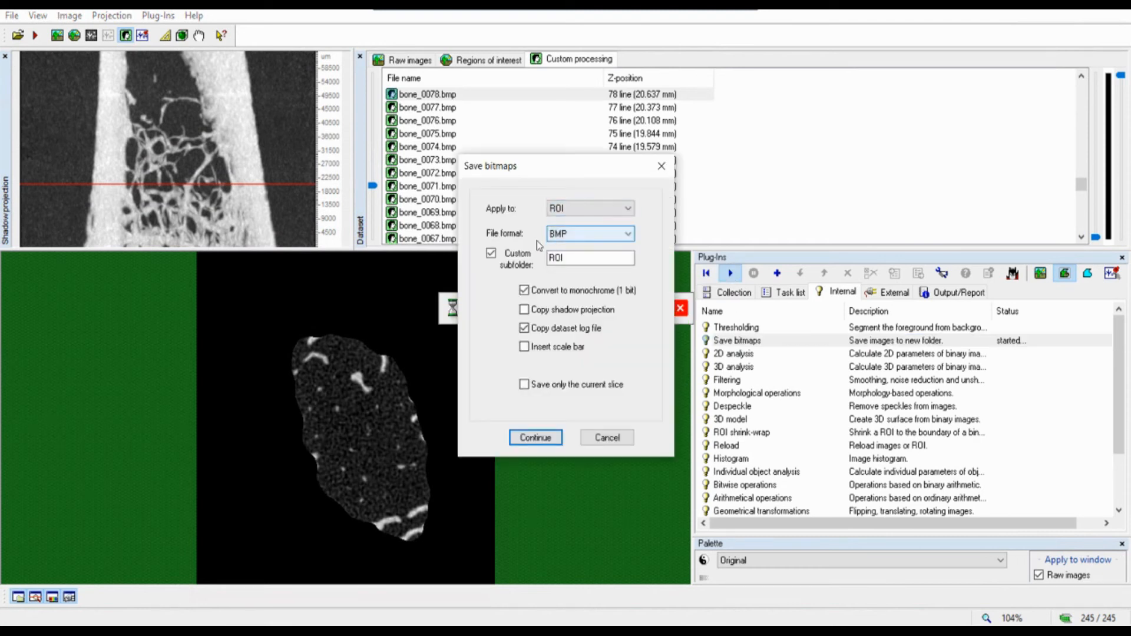
click(492, 255)
click(492, 255)
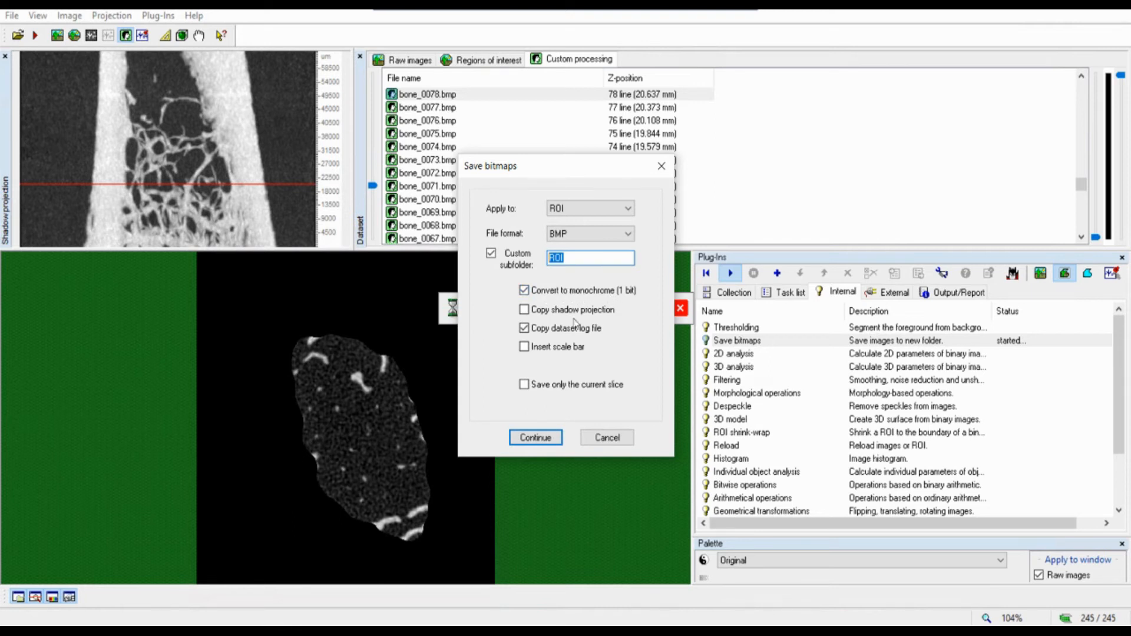
click(548, 437)
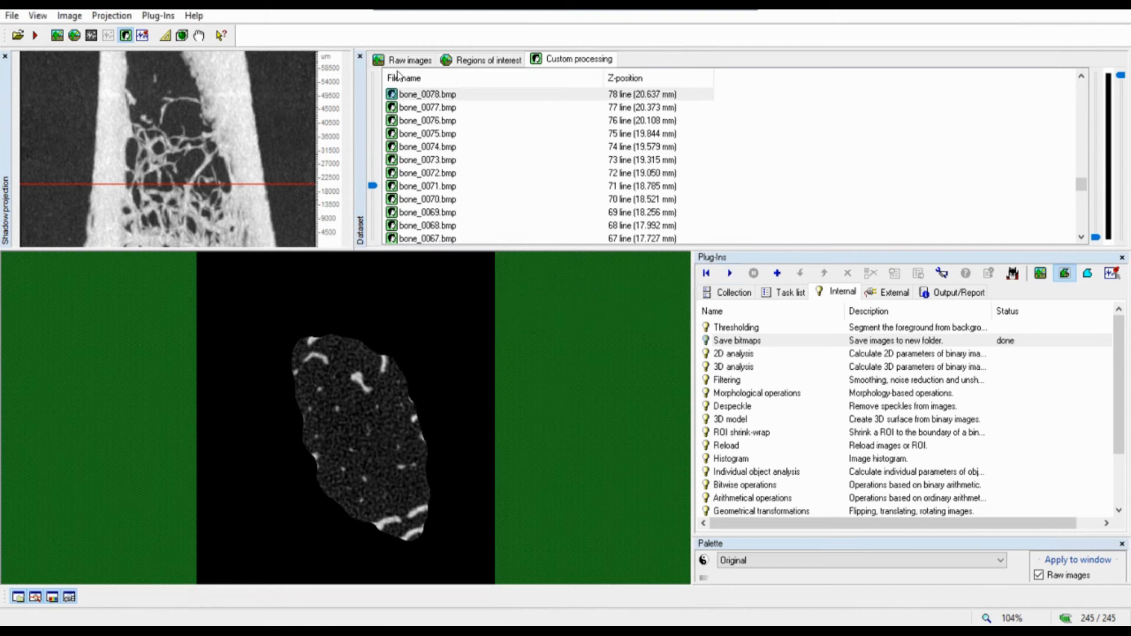
Load the saved bitmap regions of interest from VOI_1 > ROI by choosing bone_0001.bmp, and check their fit across slices up to bone_0127.bmp
click(489, 60)
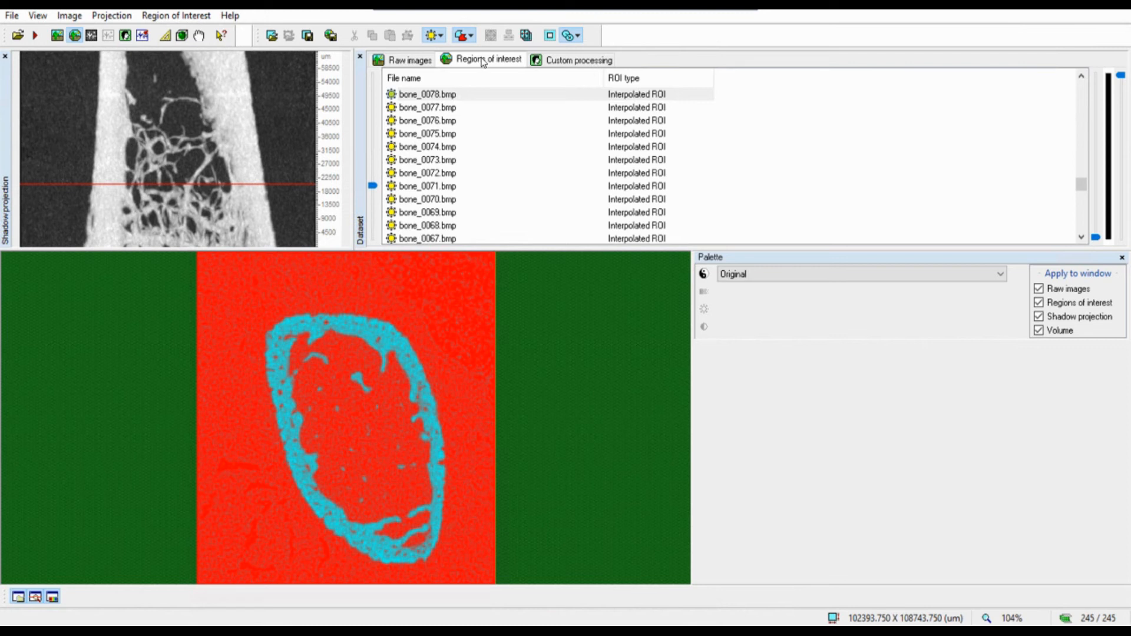
click(272, 36)
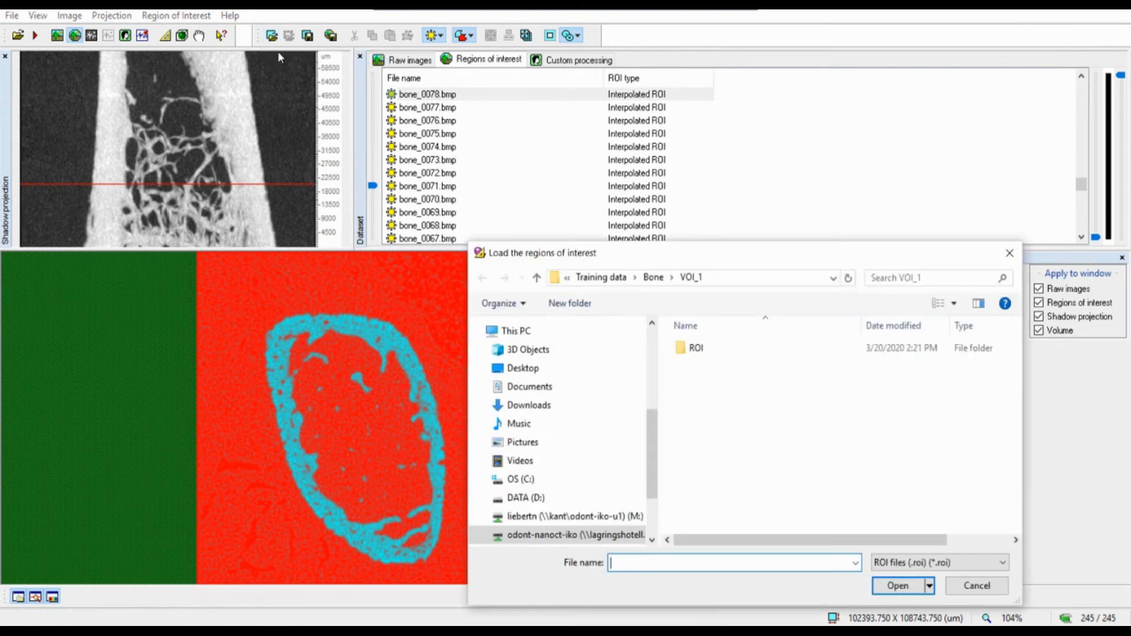
double_click(690, 349)
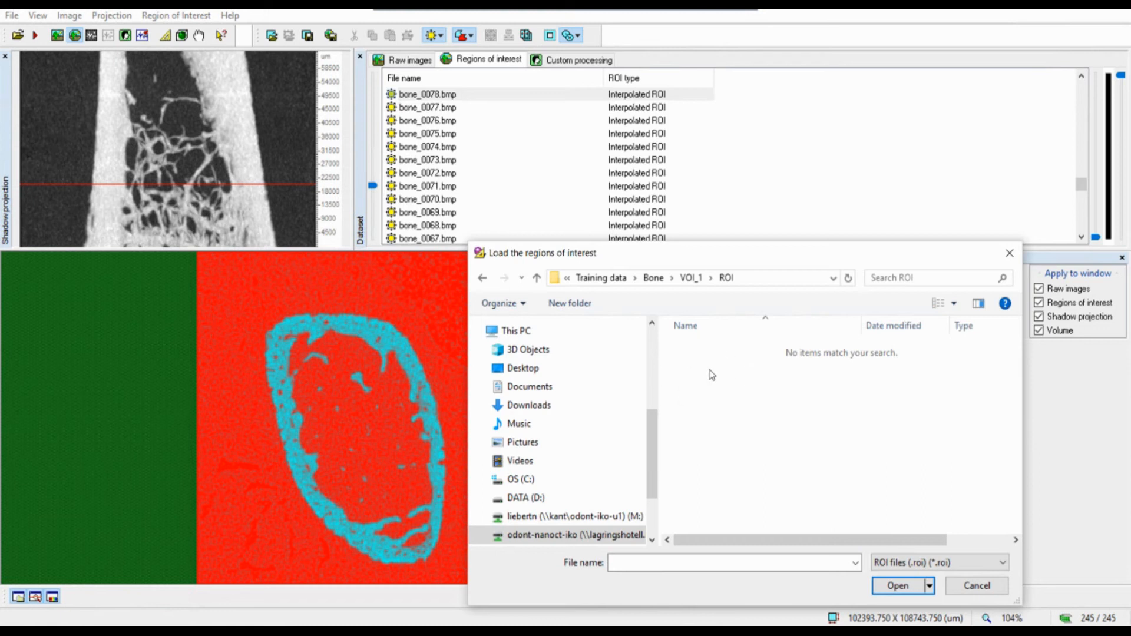
click(966, 566)
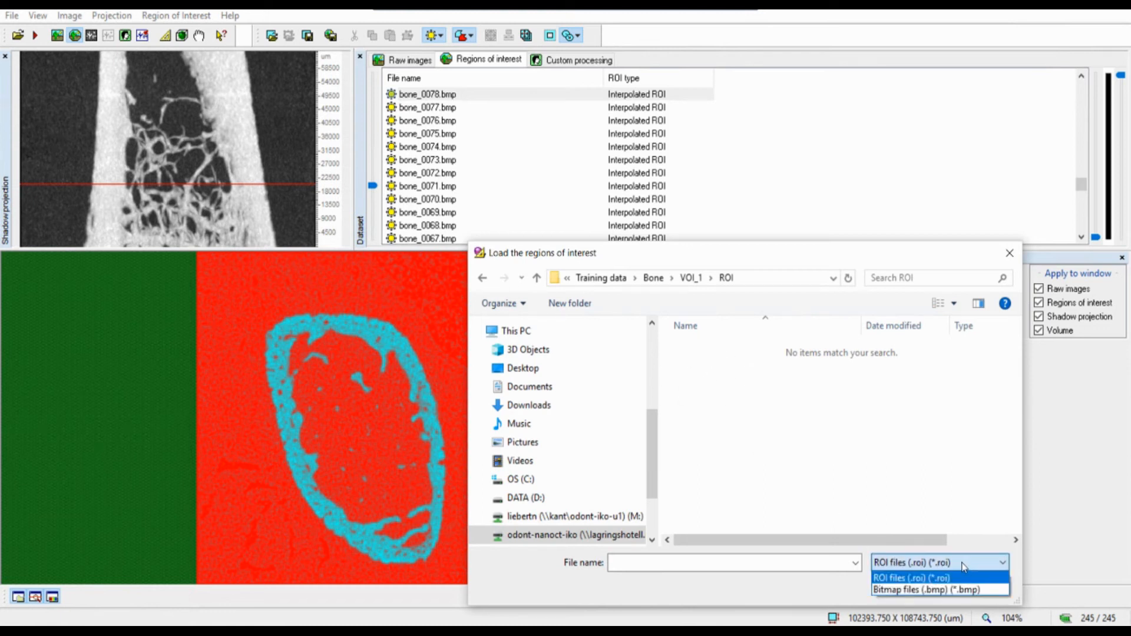
click(948, 590)
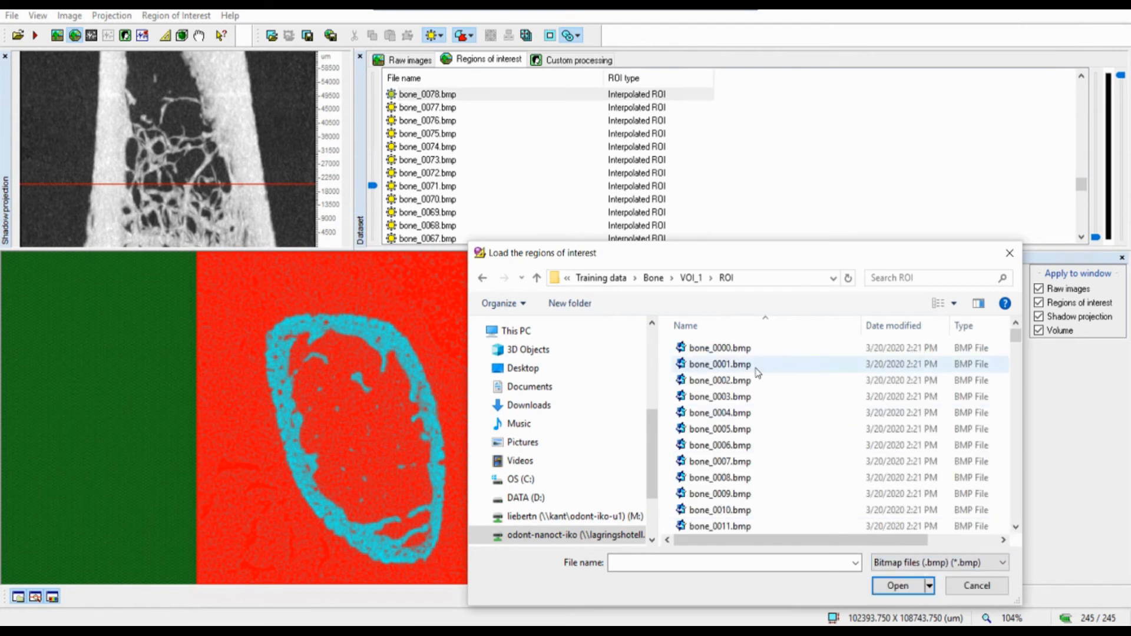
click(720, 365)
click(899, 586)
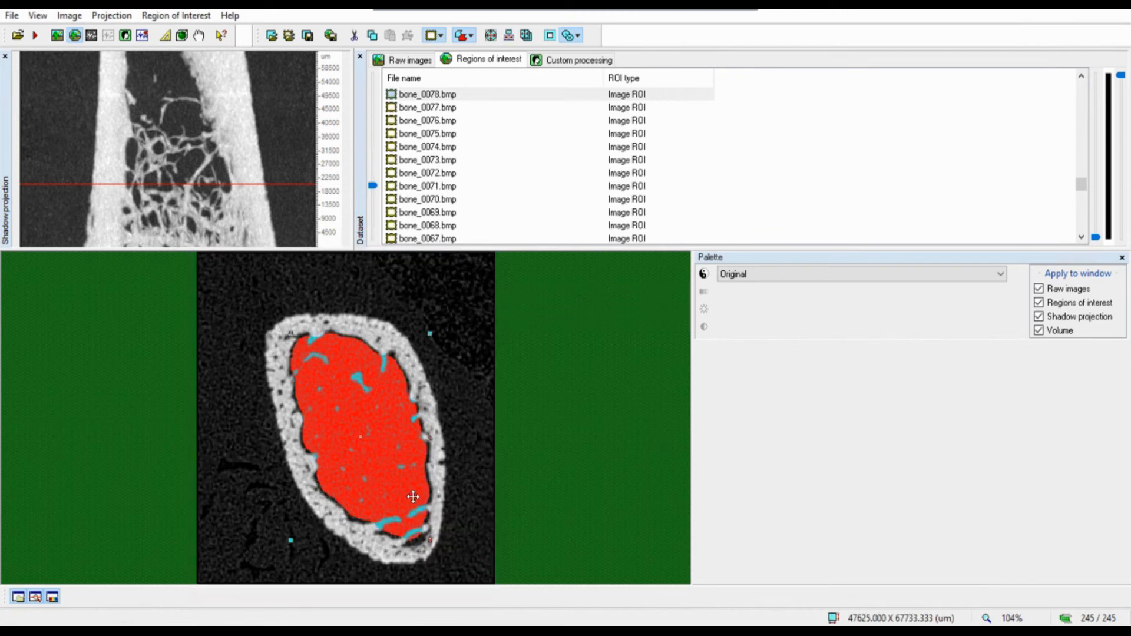
mouse_move(372, 186)
mouse_down()
mouse_move(383, 242)
mouse_move(391, 75)
mouse_move(395, 268)
mouse_move(394, 97)
mouse_move(396, 166)
mouse_up()
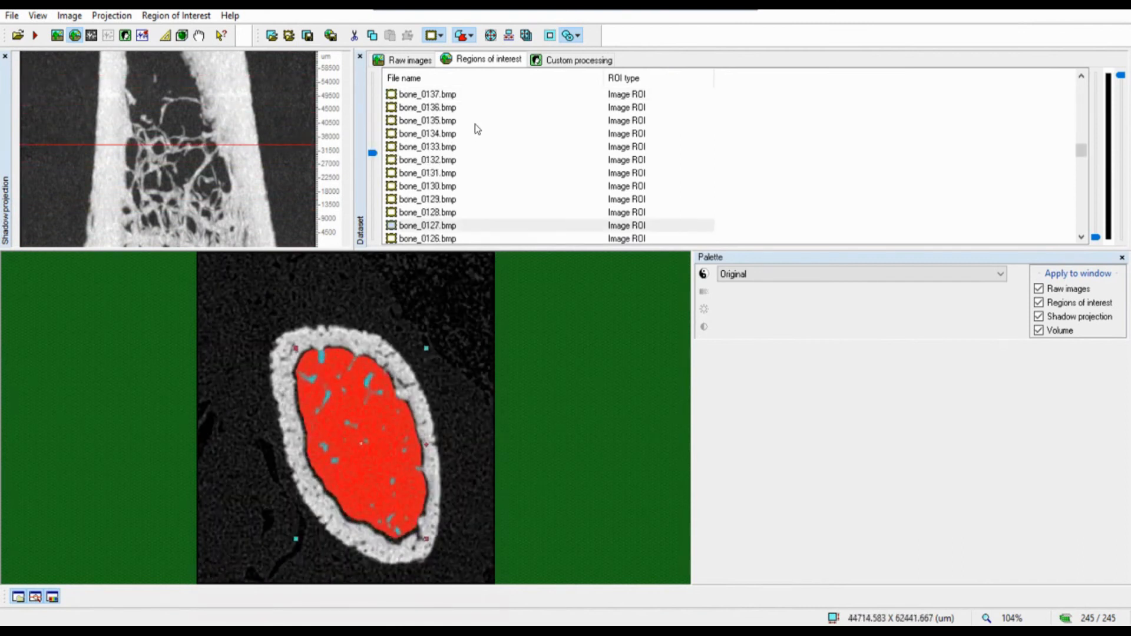
Reset the regions of interest to the full image and run the complete task list in custom processing
click(526, 35)
click(575, 59)
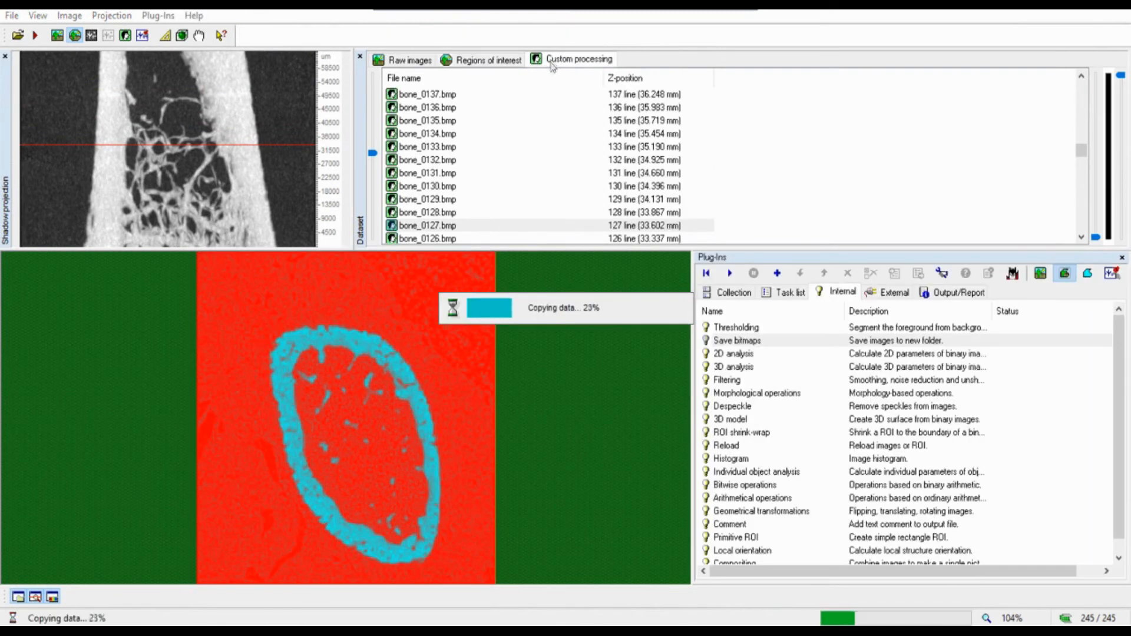
click(792, 292)
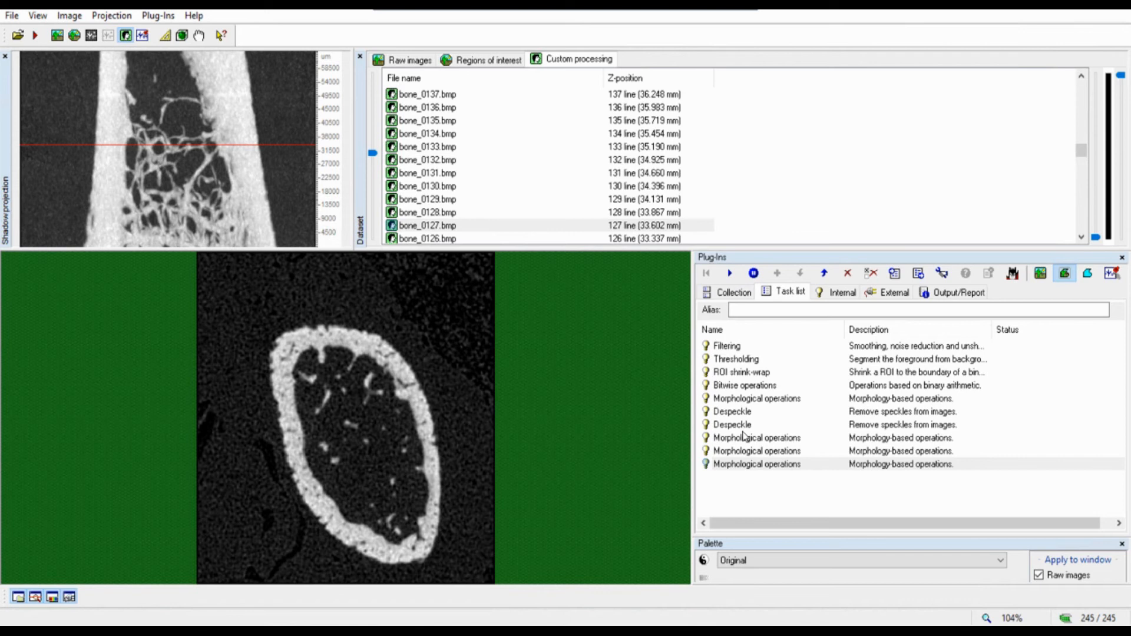
click(730, 273)
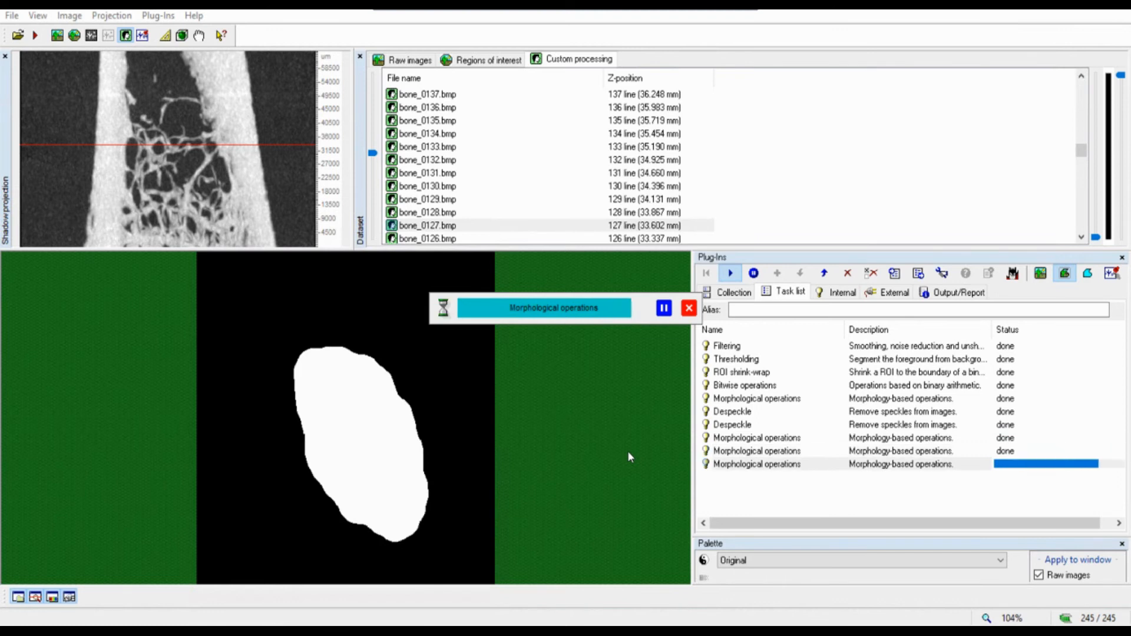
Check the ROI and the resulting mask at slice bone_0127.bmp, and copy the mask image to the Region of Interest with bitwise COPY
click(1088, 274)
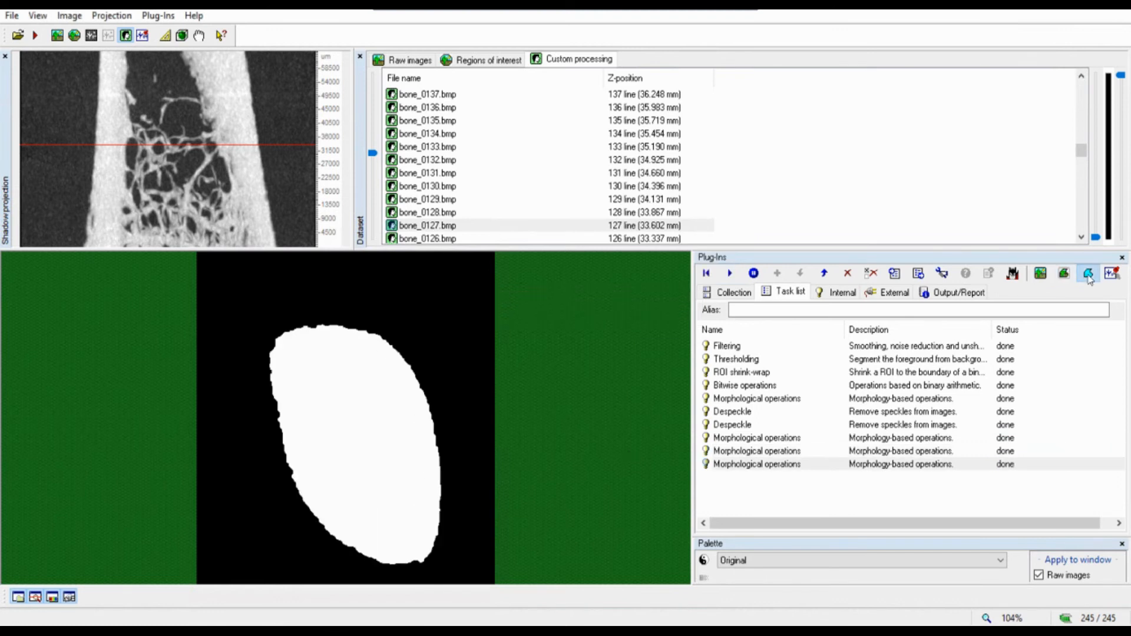
click(1040, 274)
click(838, 292)
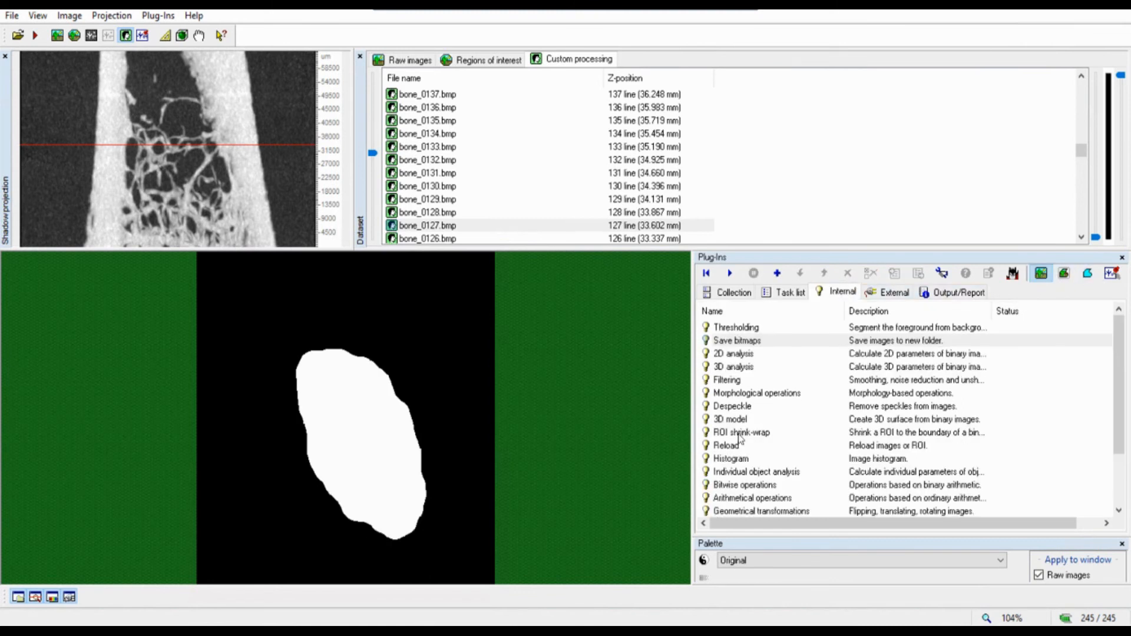
click(748, 485)
click(732, 273)
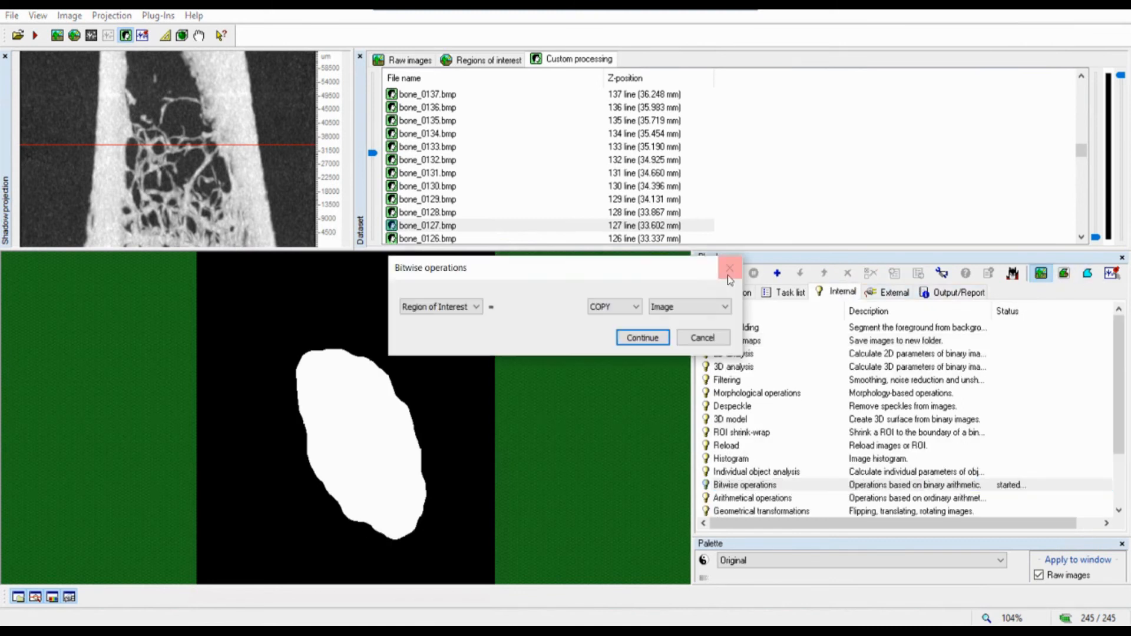
click(640, 337)
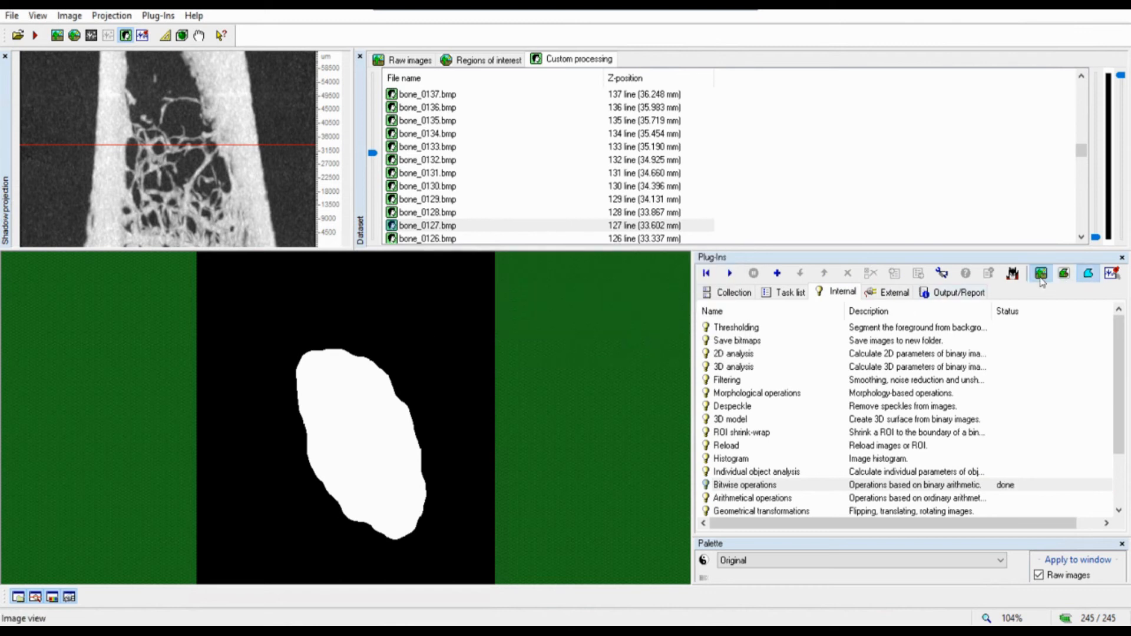
Reload the original images and compare the image inside the ROI, the ROI mask and the full image at slice bone_0127.bmp
click(731, 446)
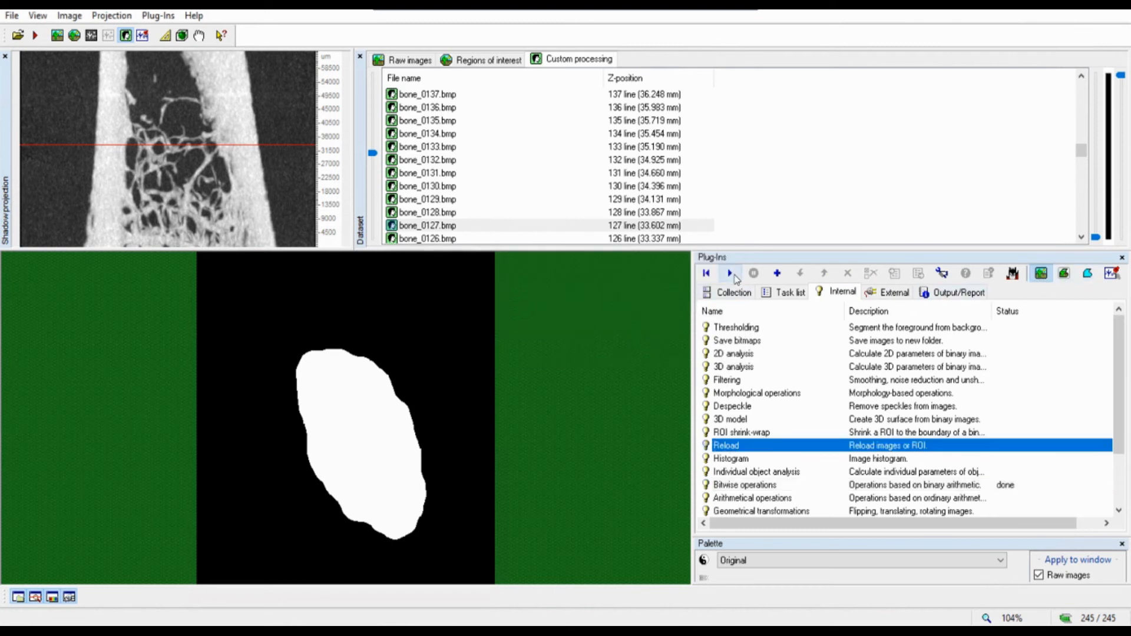
click(732, 274)
click(650, 308)
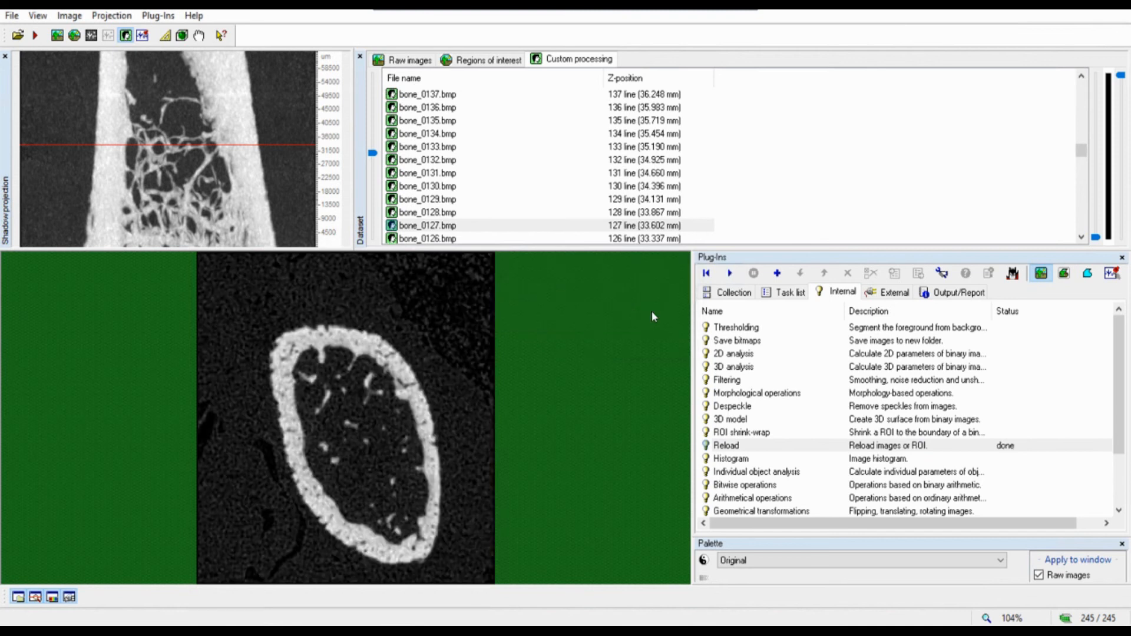
click(1064, 273)
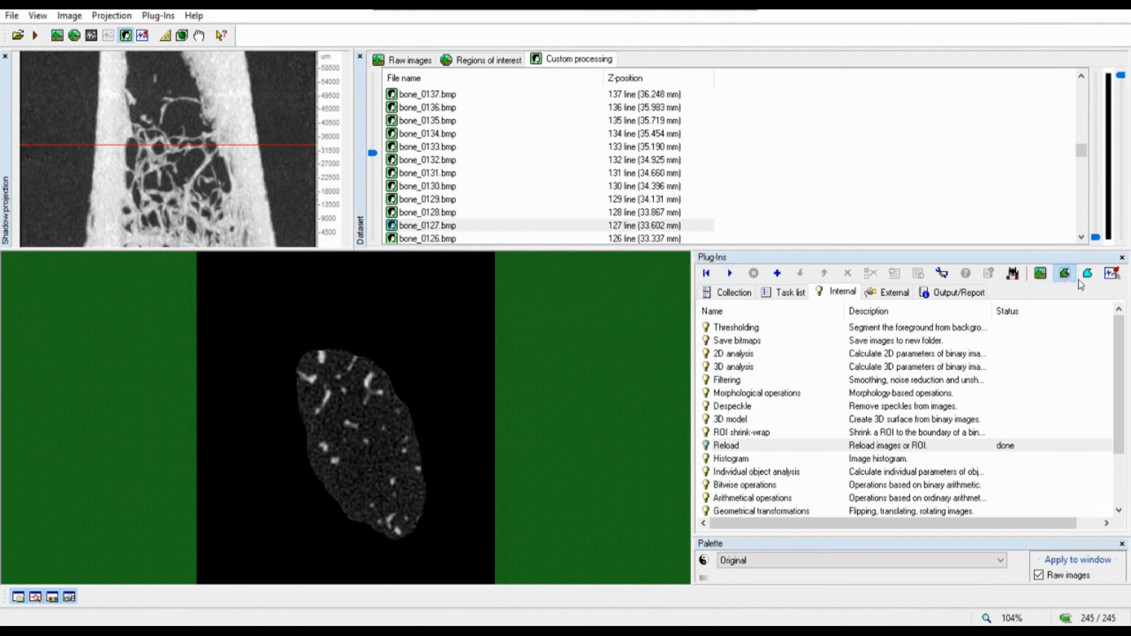
click(1088, 273)
click(1040, 273)
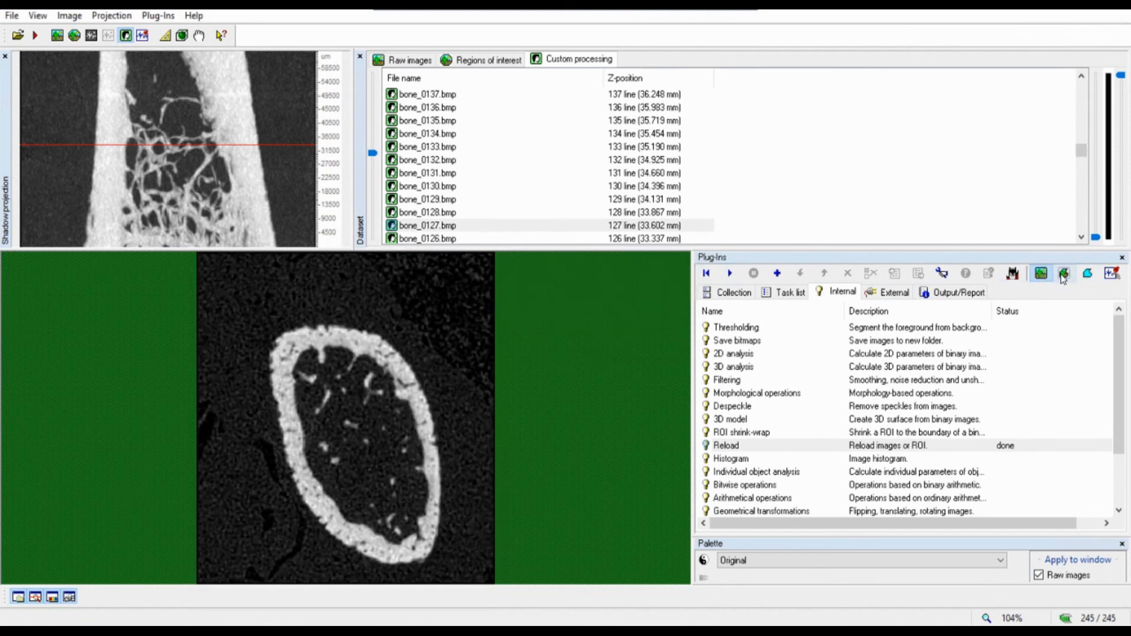
View the image inside the ROI at slice bone_0127.bmp and check the current global thresholding settings without applying them
click(1064, 277)
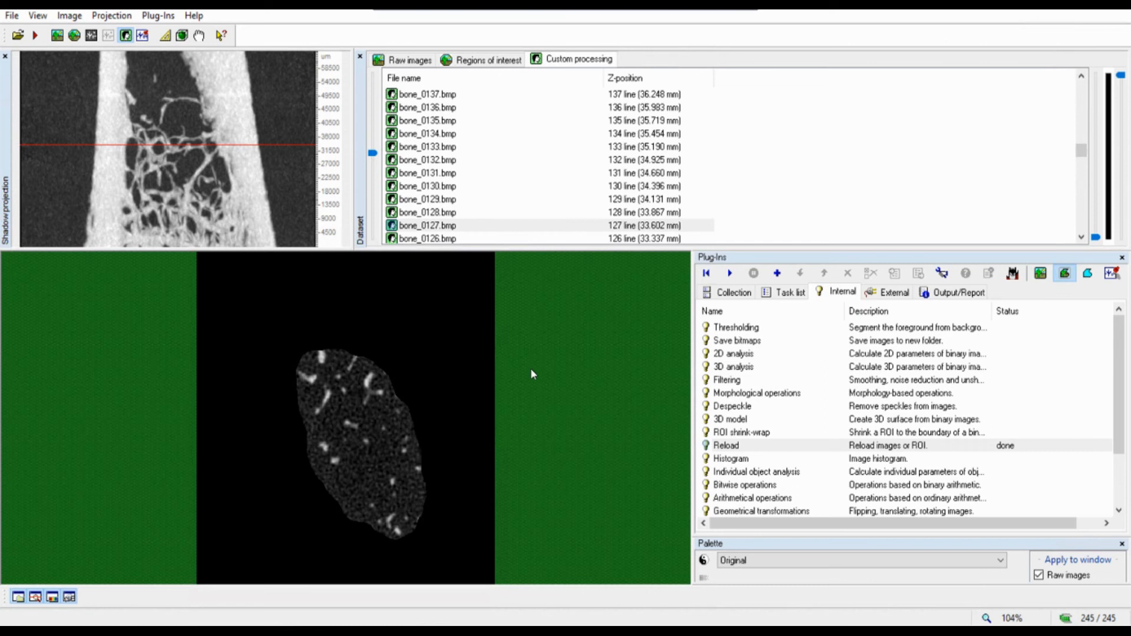
click(738, 355)
scroll(739, 359, down, 2)
scroll(734, 371, up, 2)
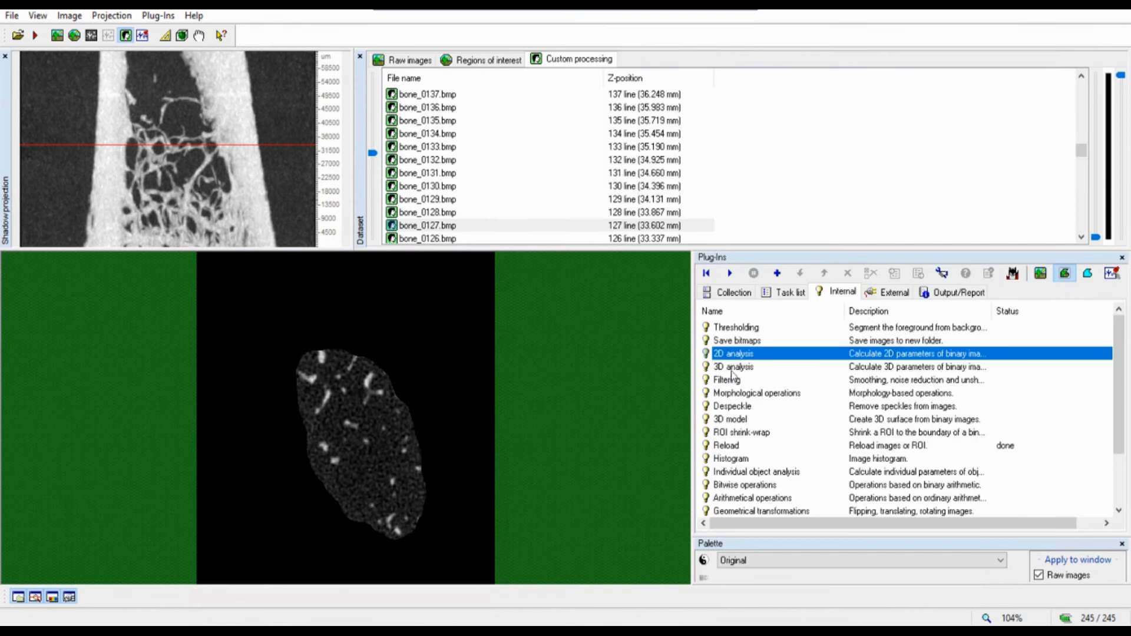
click(736, 328)
click(730, 273)
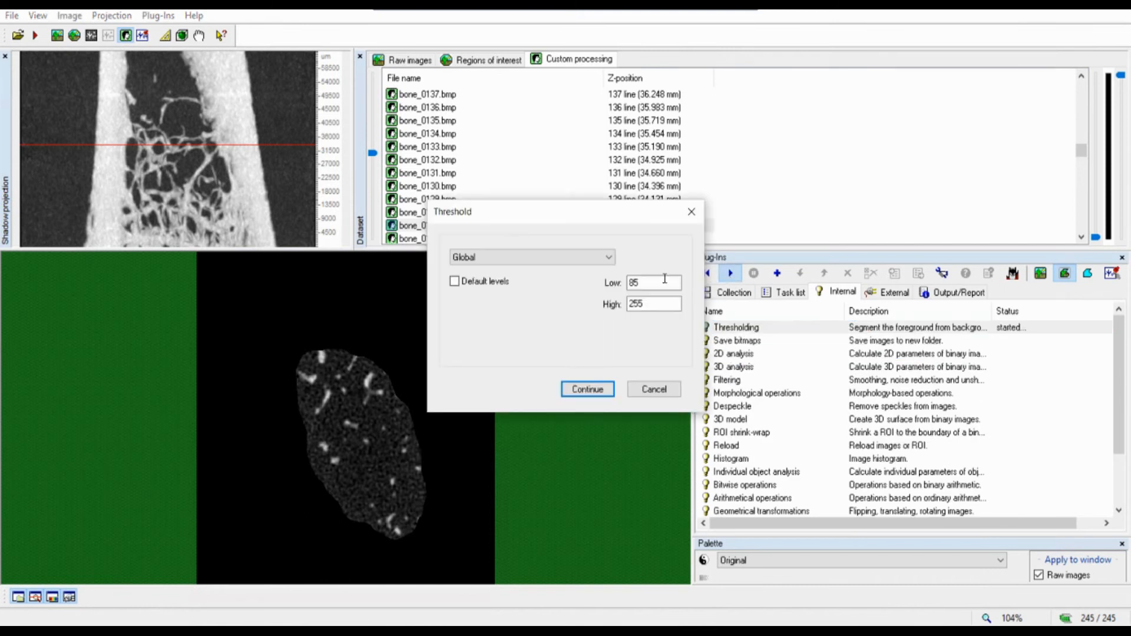
click(647, 391)
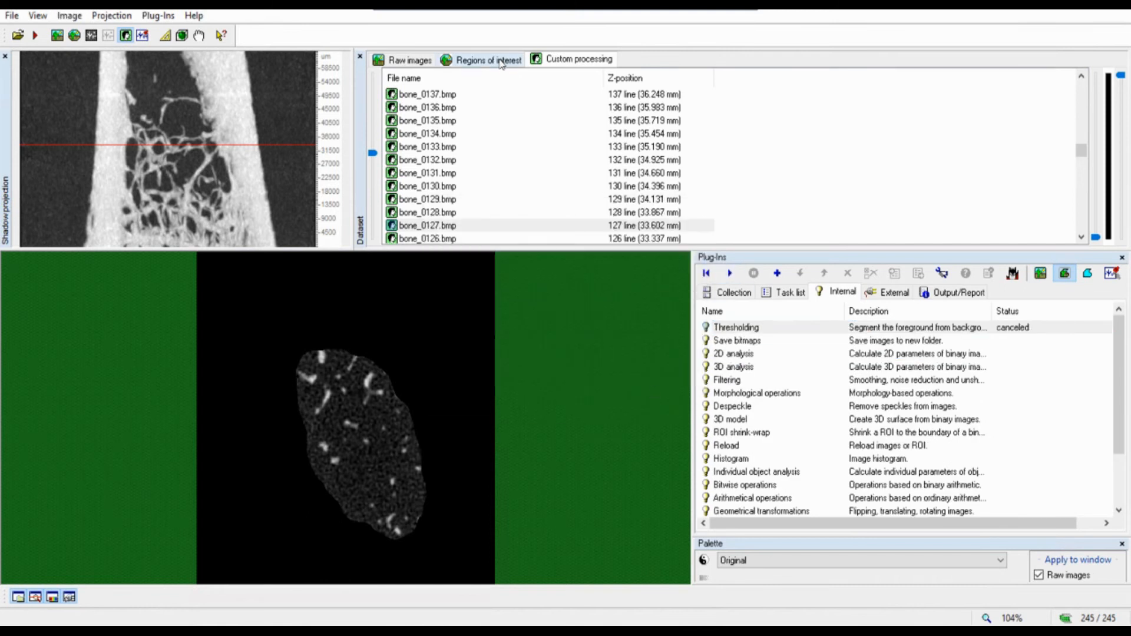
Enable binary selection and set the lower grayscale threshold to 135, judging the bone separation on slice bone_0000.bmp
click(92, 35)
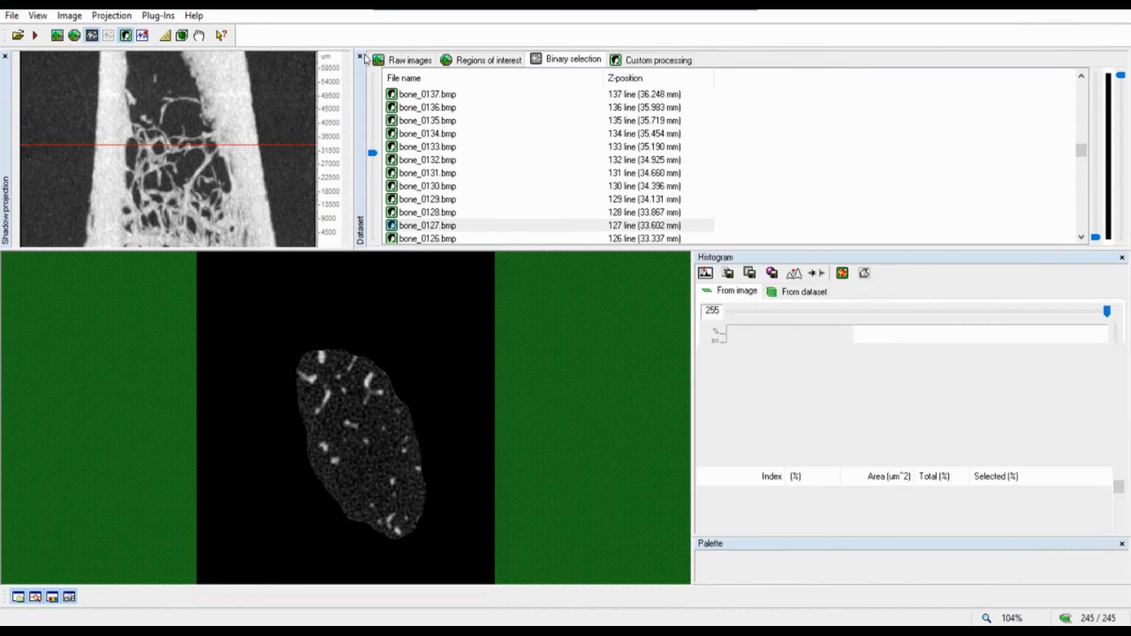
drag(856, 436, 884, 440)
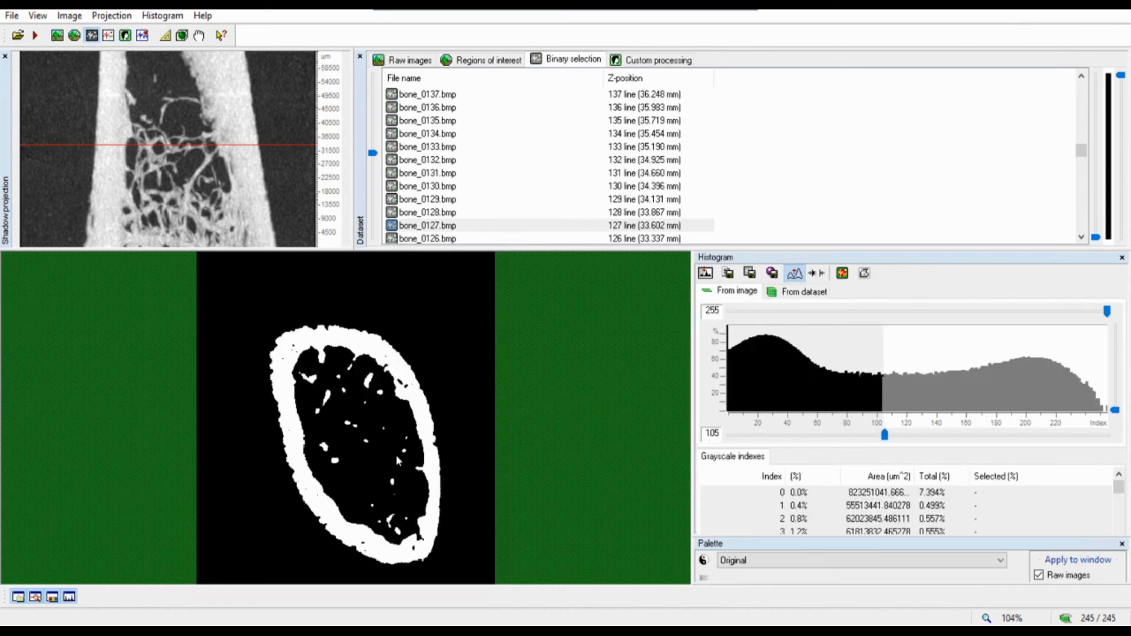
drag(376, 192, 377, 245)
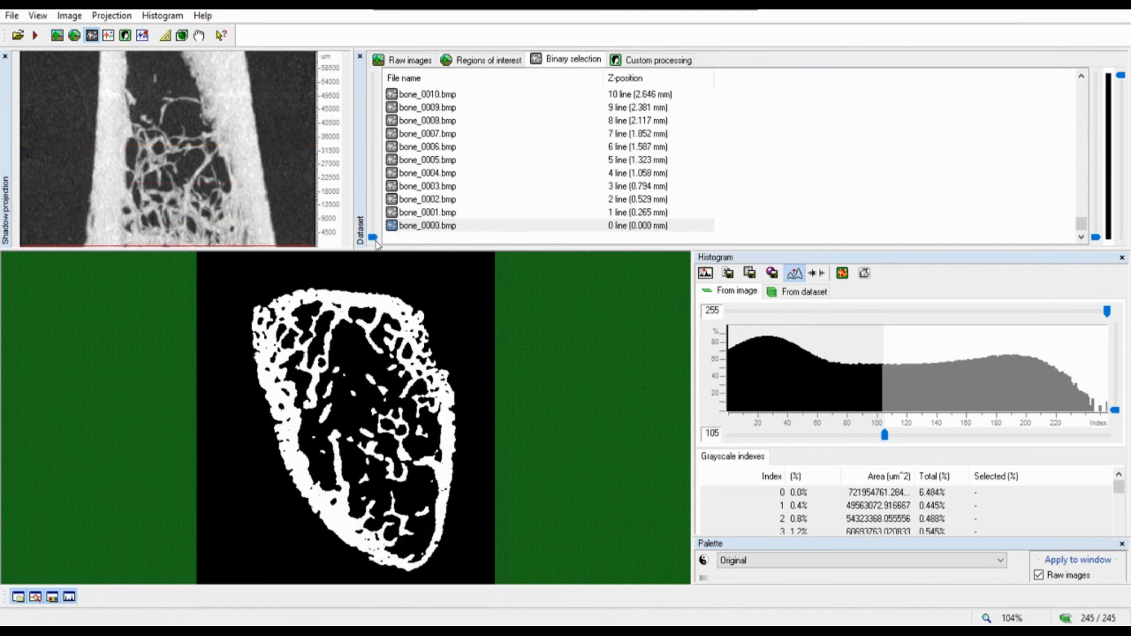
scroll(390, 344, up, 5)
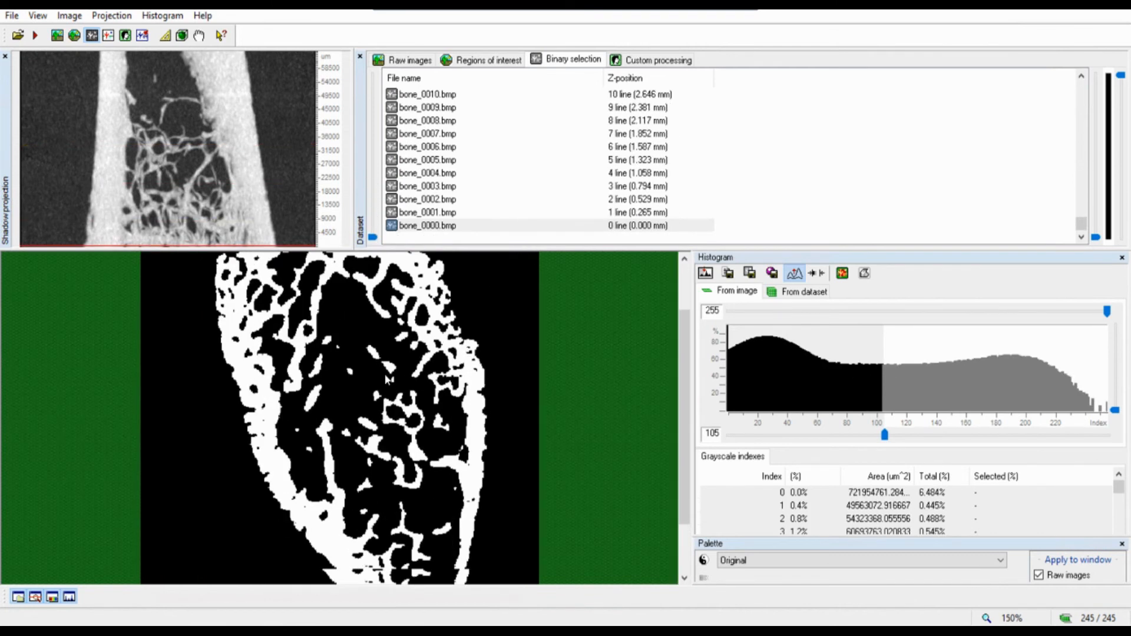
drag(884, 436, 901, 439)
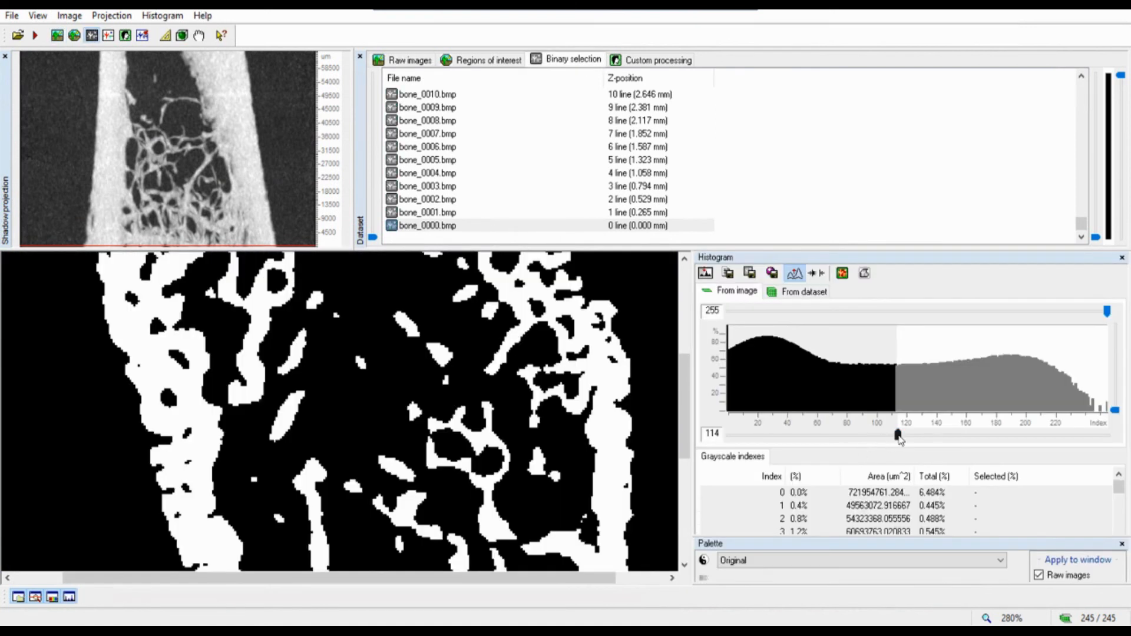
drag(900, 437, 922, 442)
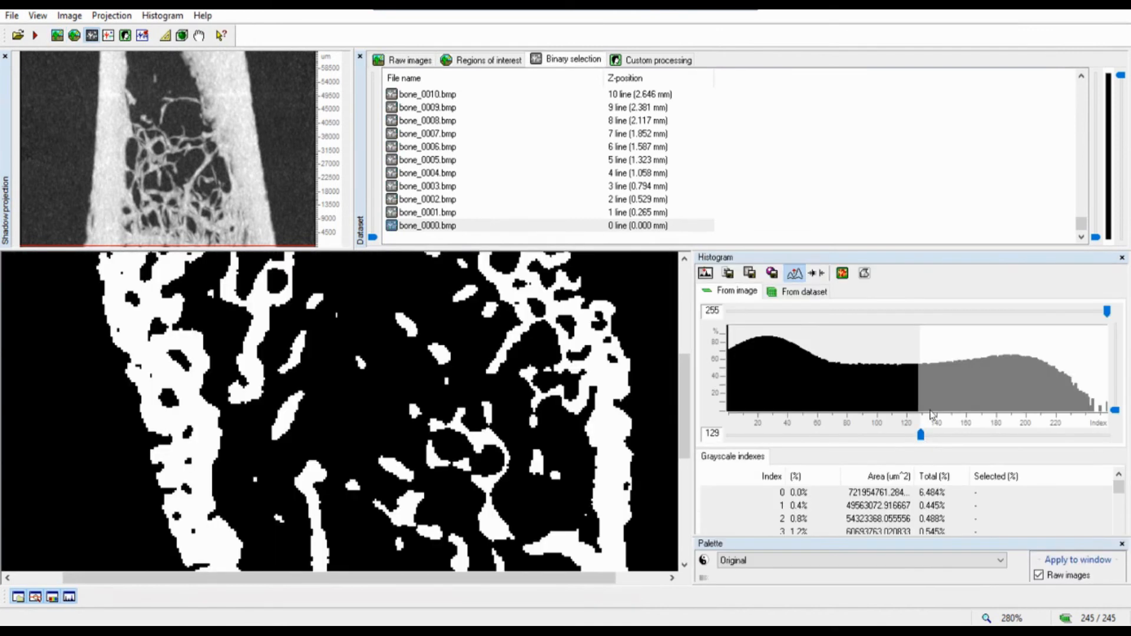
drag(922, 437, 932, 439)
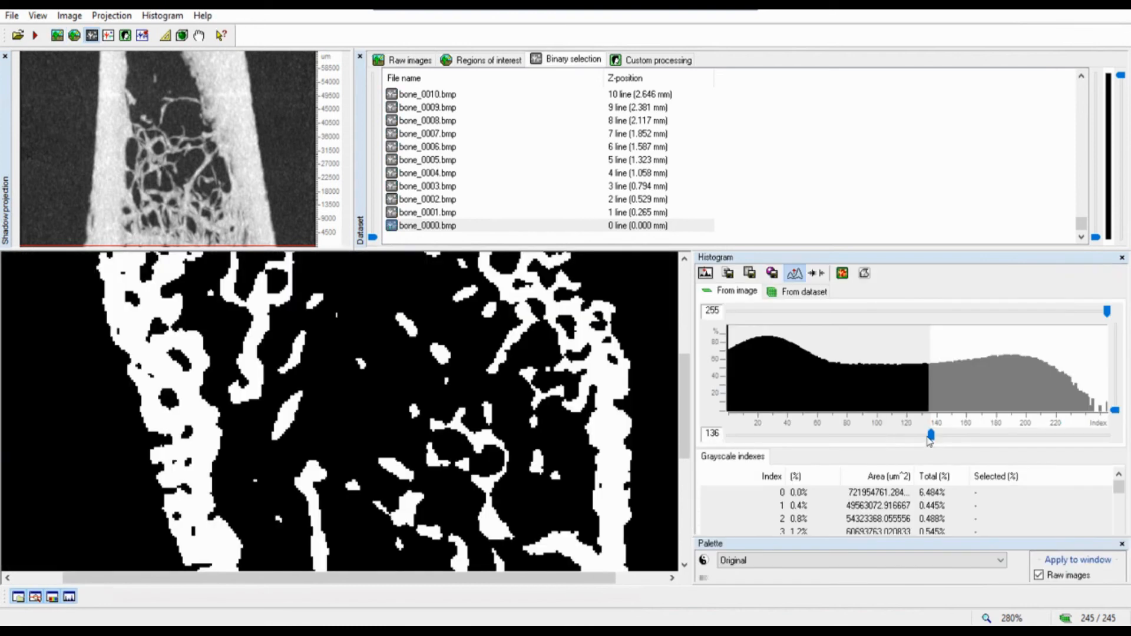
drag(933, 443, 930, 442)
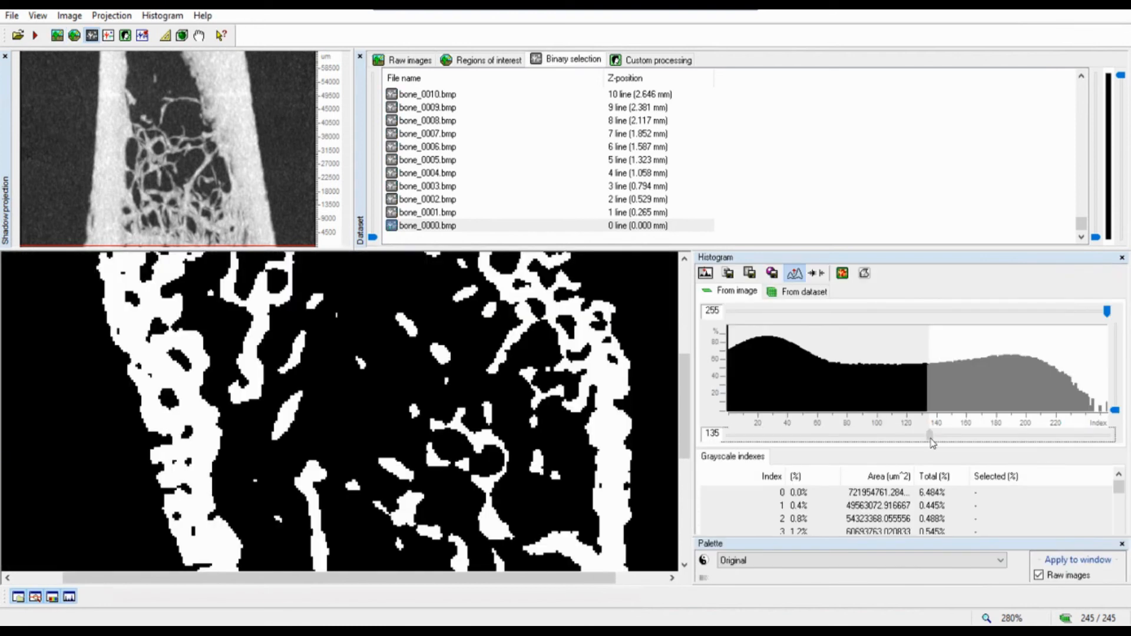
Run global thresholding in custom processing with the default levels enabled so it uses the binary selection range
click(639, 60)
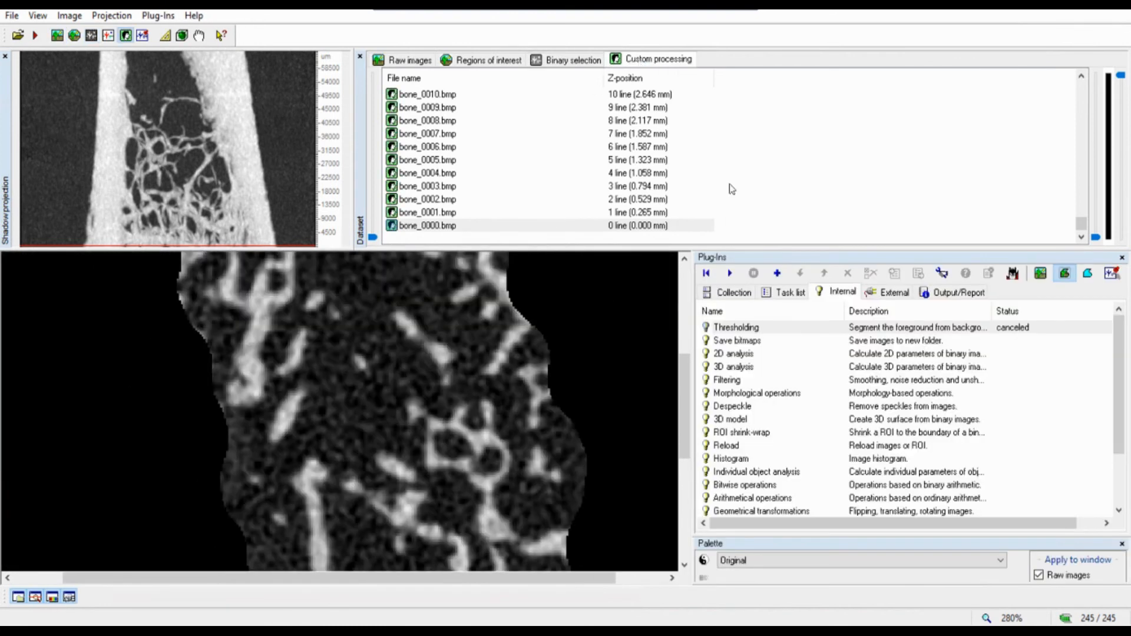
double_click(743, 328)
click(454, 281)
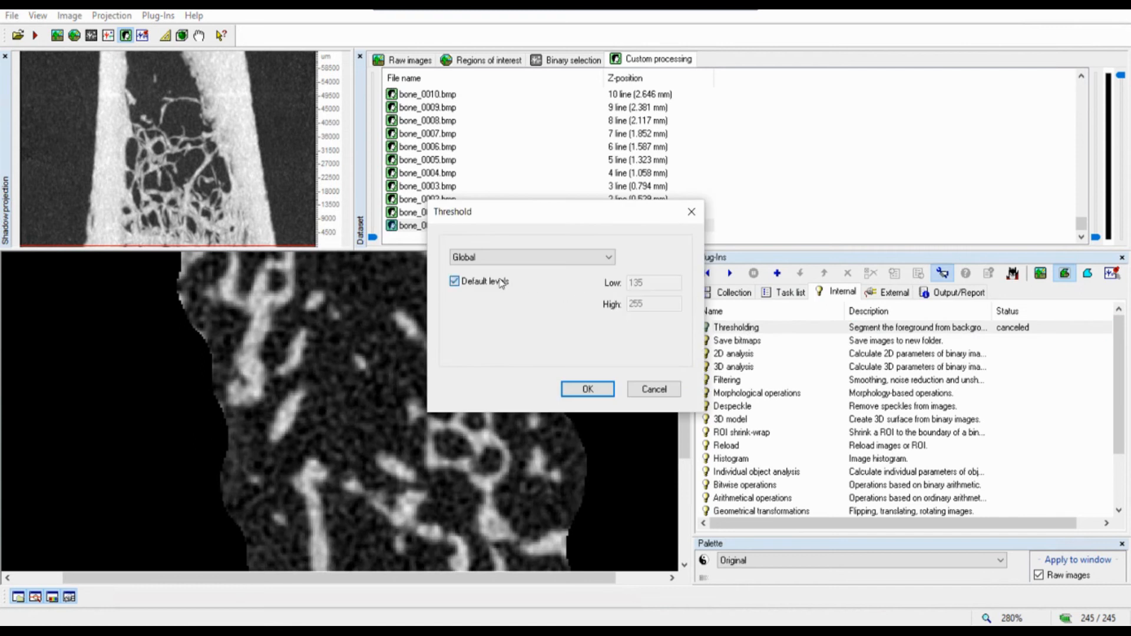
click(589, 384)
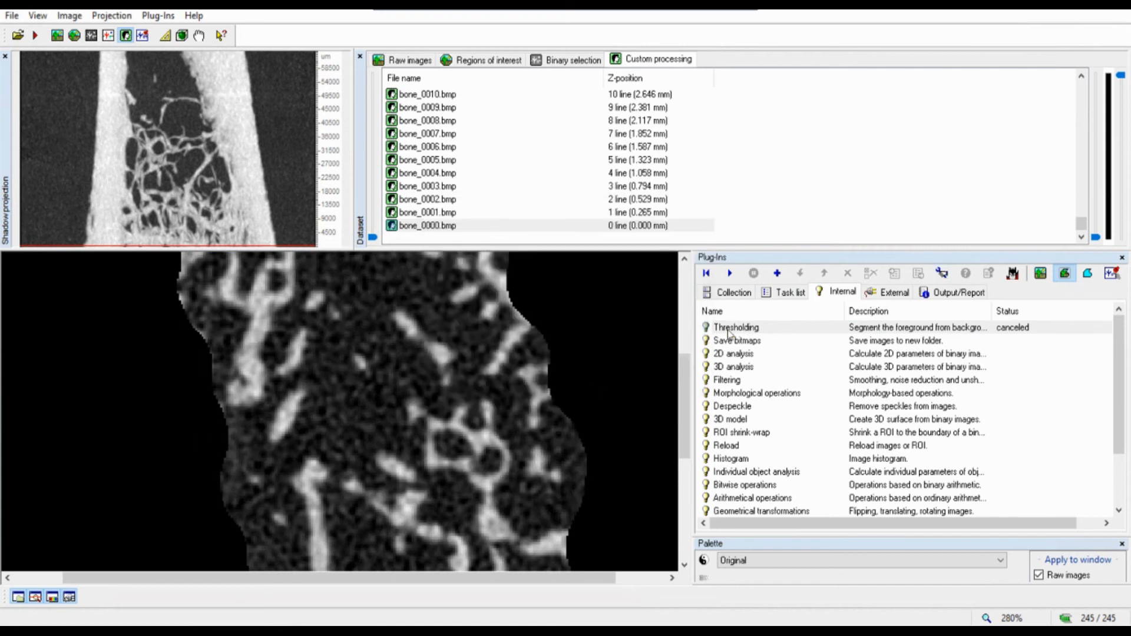
click(730, 275)
click(588, 388)
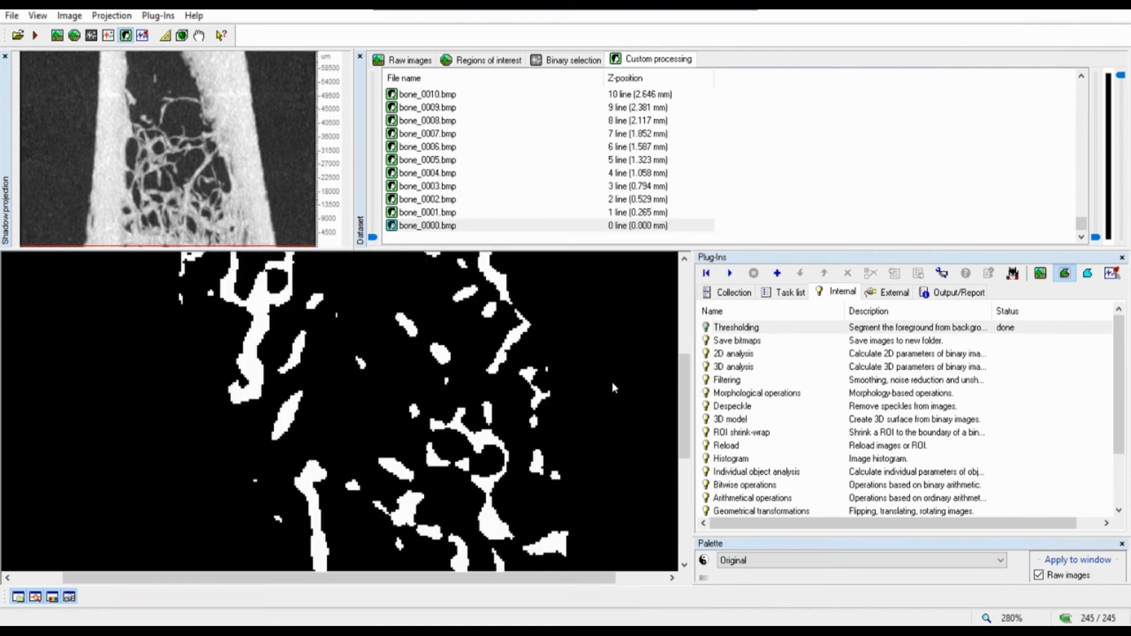
Compare the thresholded bone inside the ROI, the ROI mask and the full thresholded image at slice bone_0045.bmp
scroll(606, 384, down, 5)
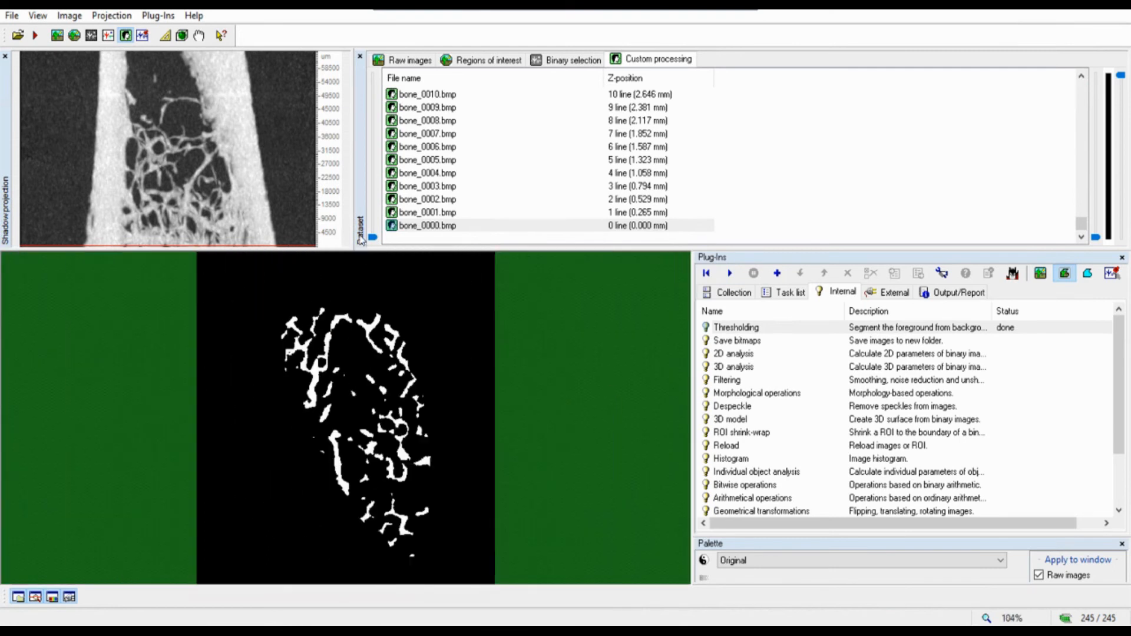
drag(372, 236, 373, 207)
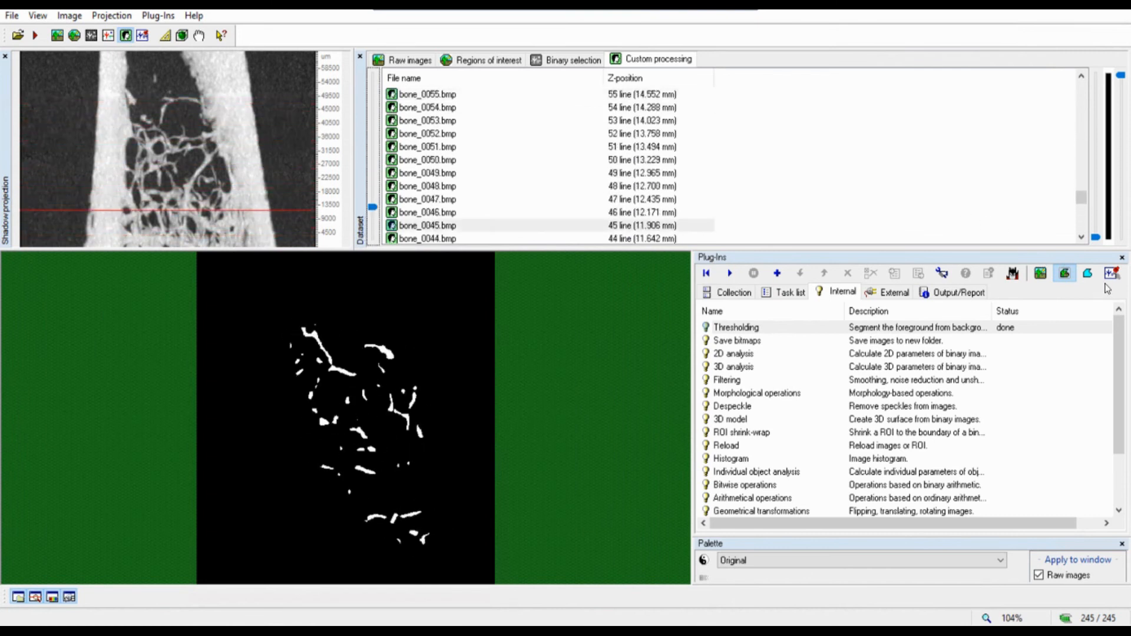
click(1089, 274)
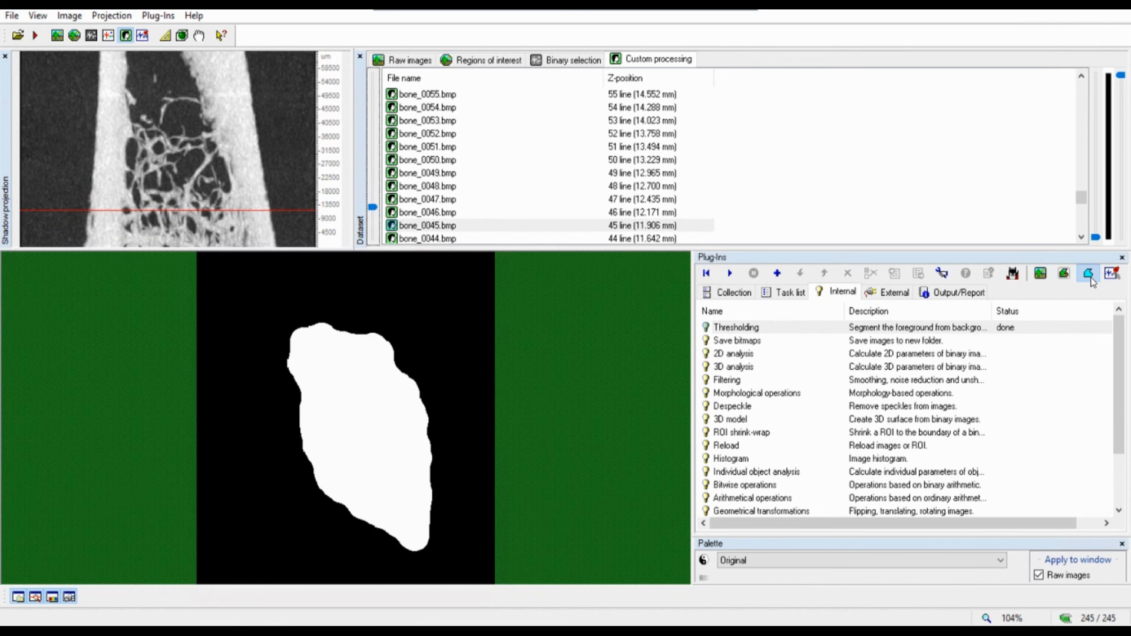
click(1041, 274)
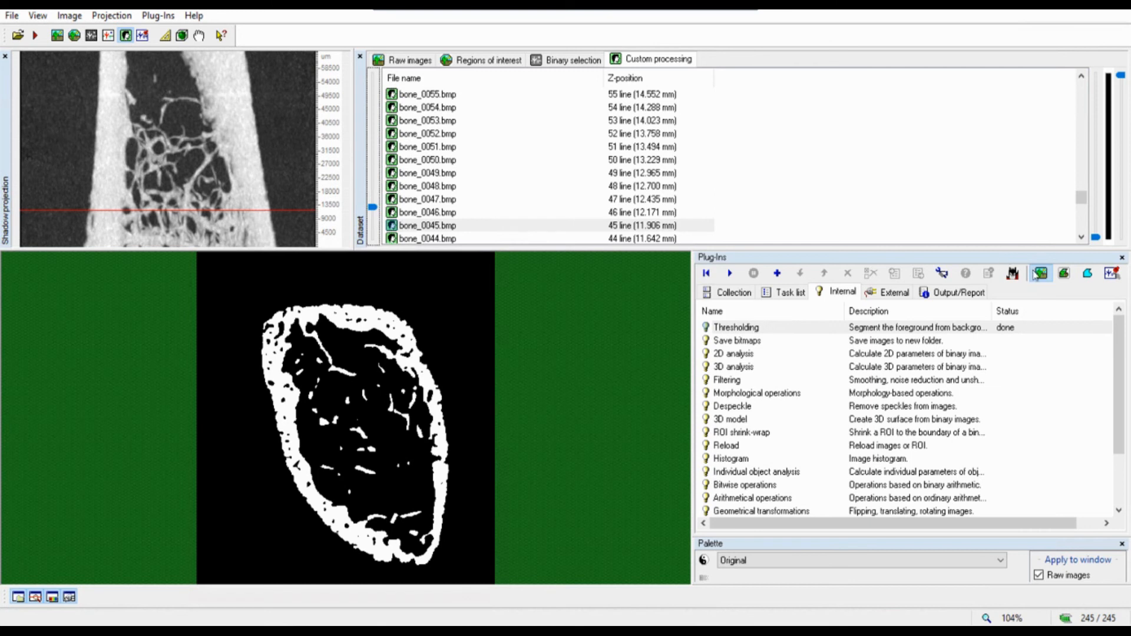
Inspect the basic and additional values offered by 3D analysis, and leave its settings as they are
click(735, 368)
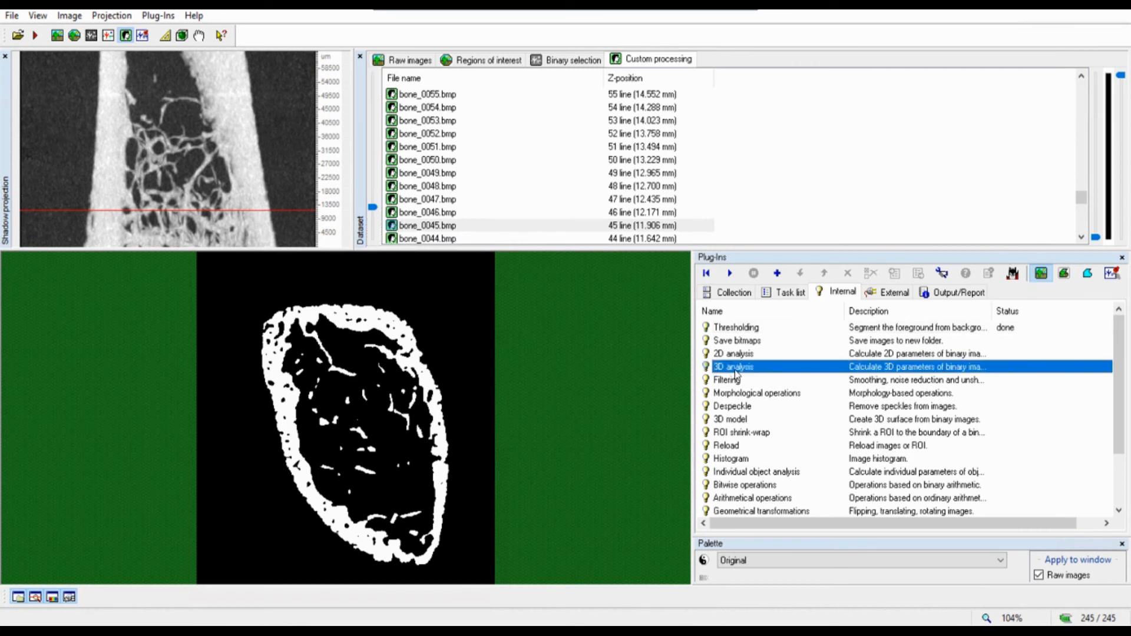
double_click(736, 374)
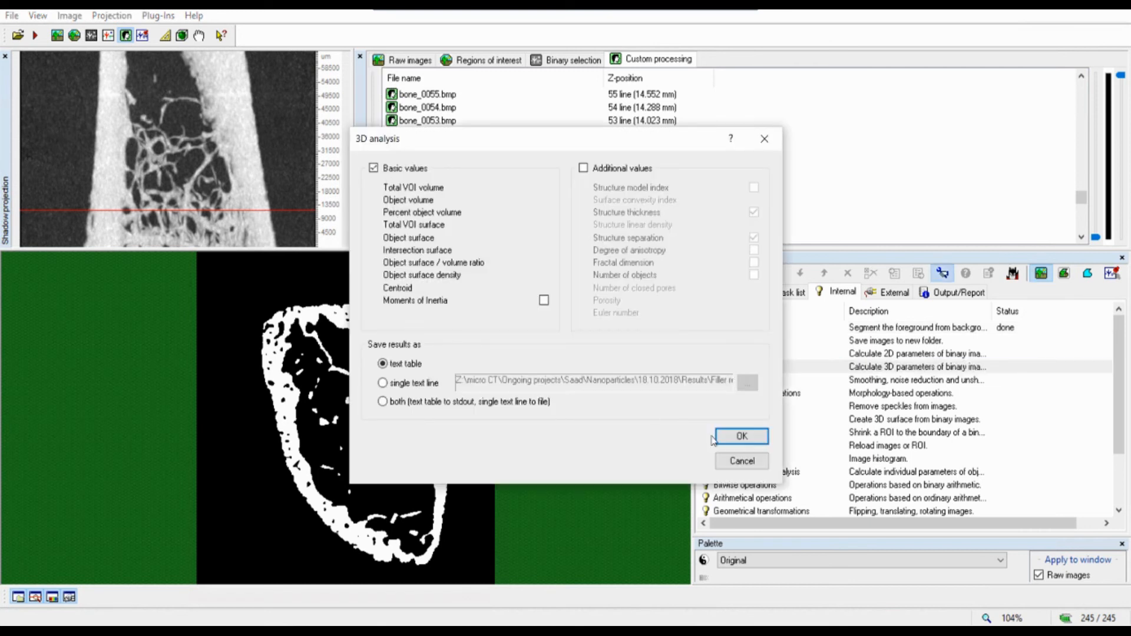
click(742, 460)
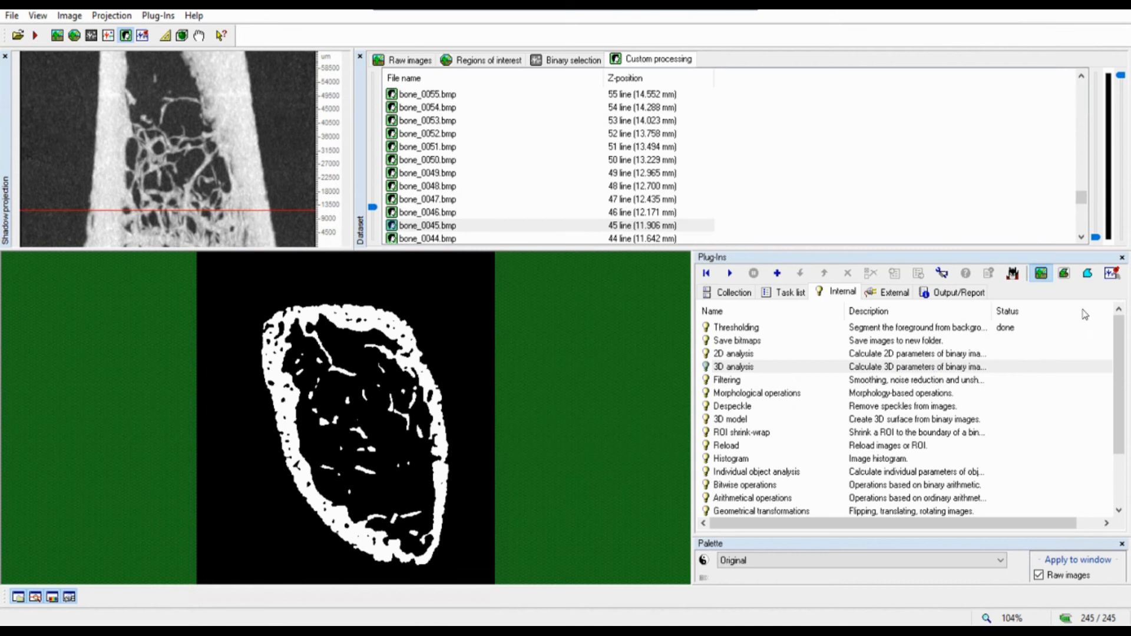
Recheck the thresholded bone inside the ROI against the ROI mask and full image at slices bone_0045.bmp and bone_0044.bmp
click(1063, 279)
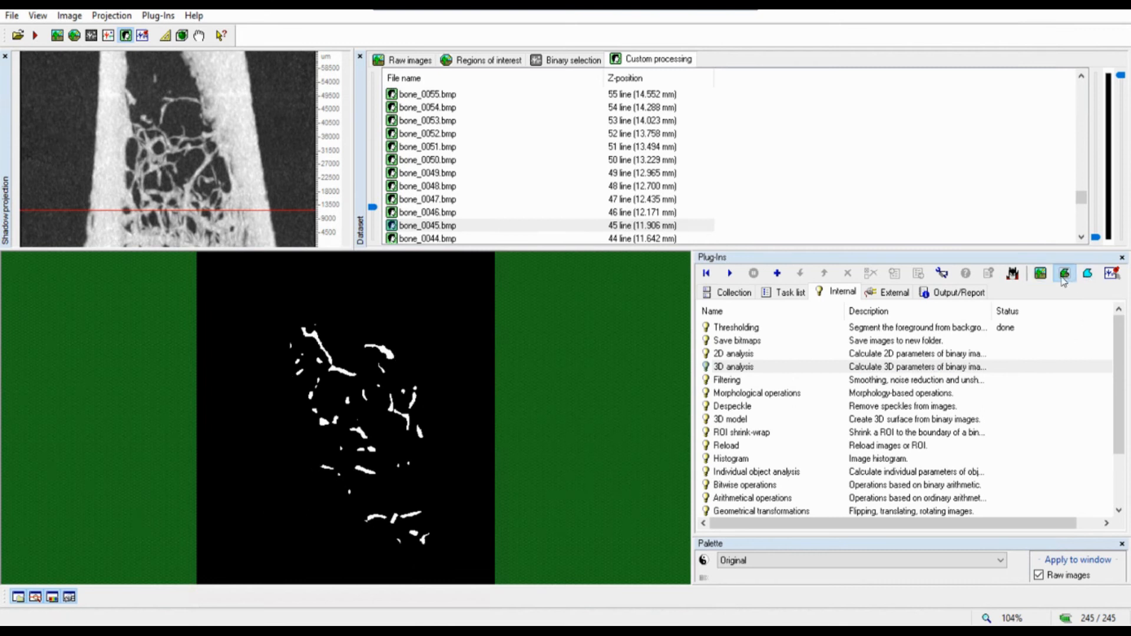
click(1091, 276)
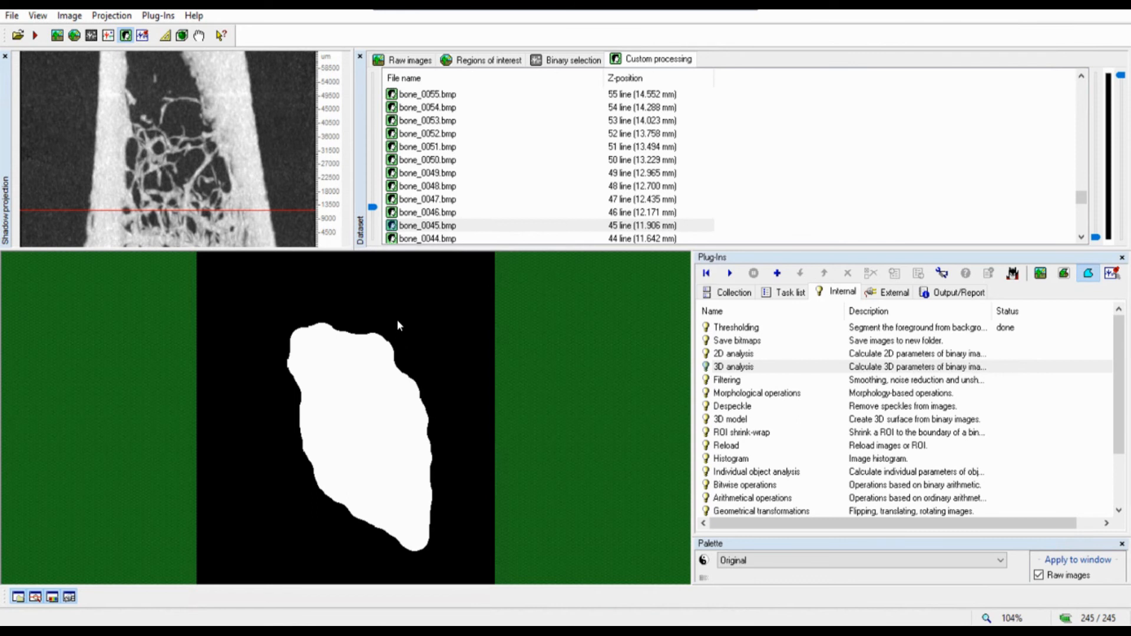
mouse_move(372, 207)
mouse_down()
mouse_move(367, 122)
mouse_move(373, 207)
mouse_up()
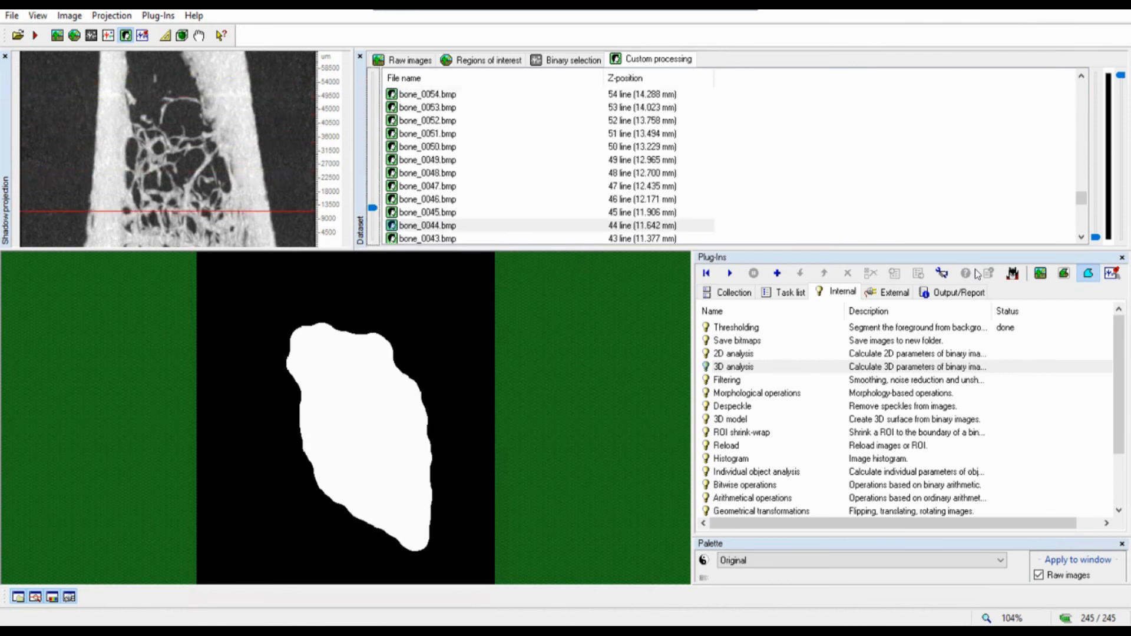
click(1039, 274)
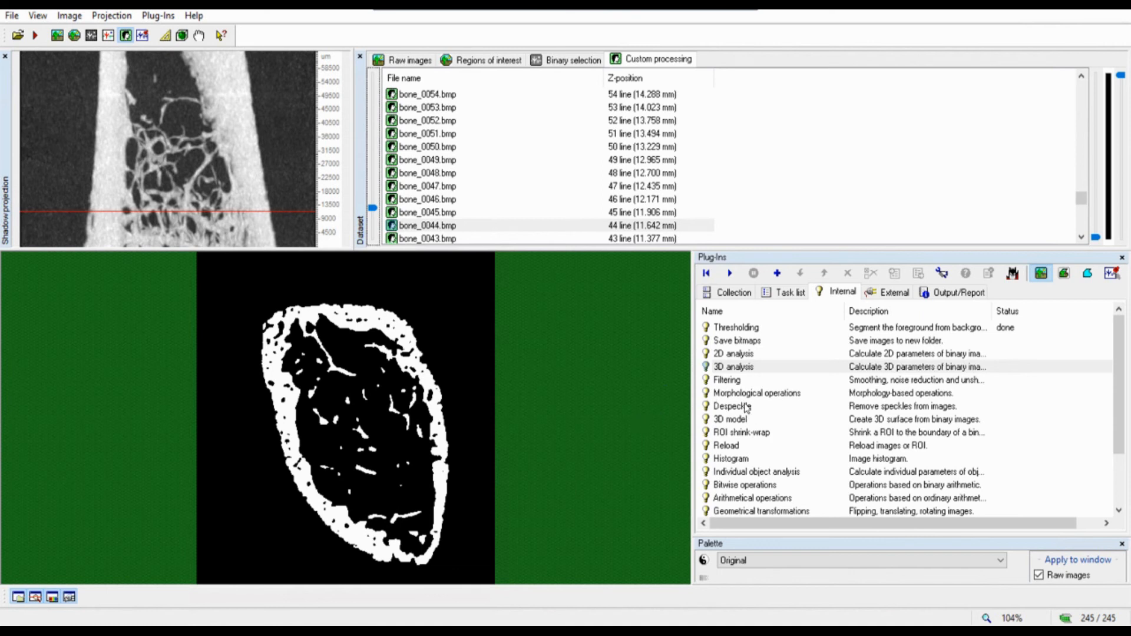
click(1087, 277)
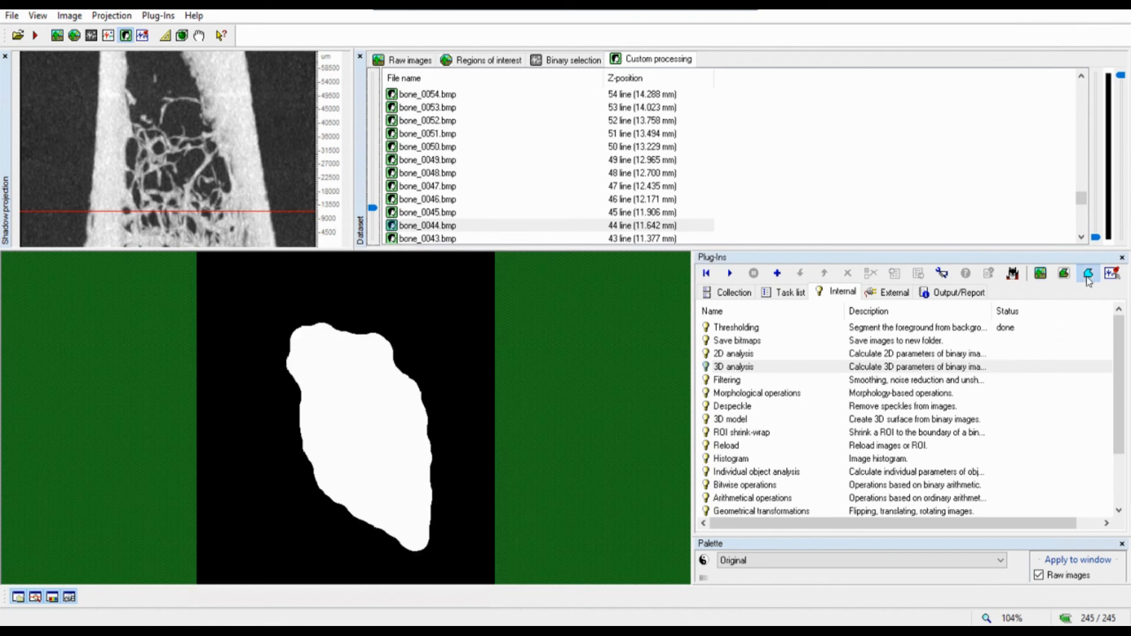
Review the order of operations in the task list, including its last morphological operations, and return to the internal plug-ins
click(738, 446)
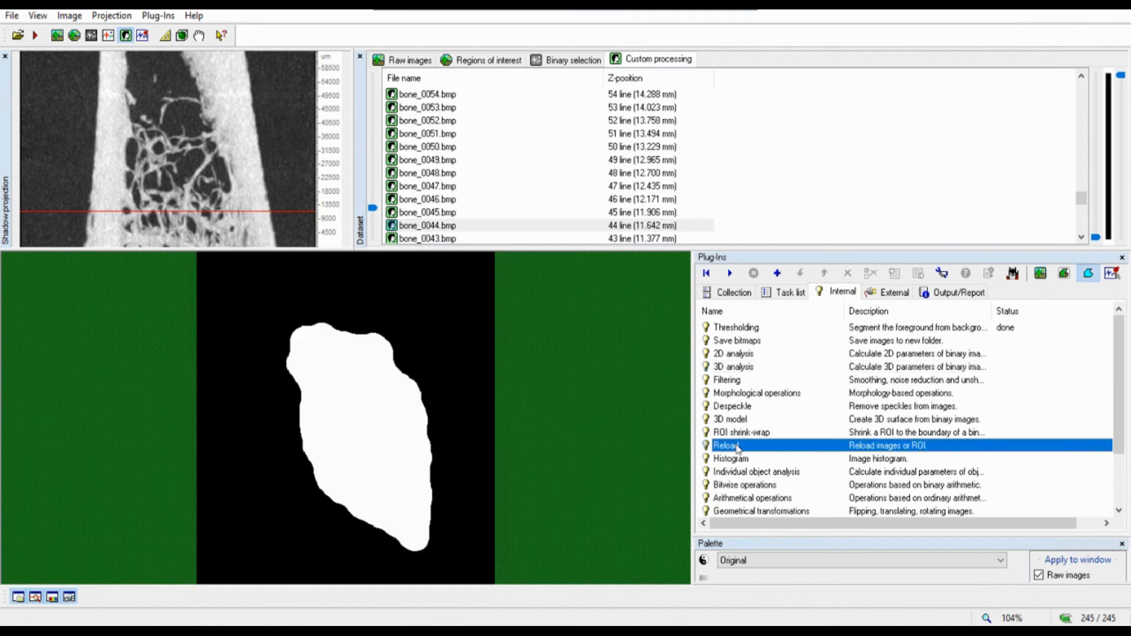
click(783, 292)
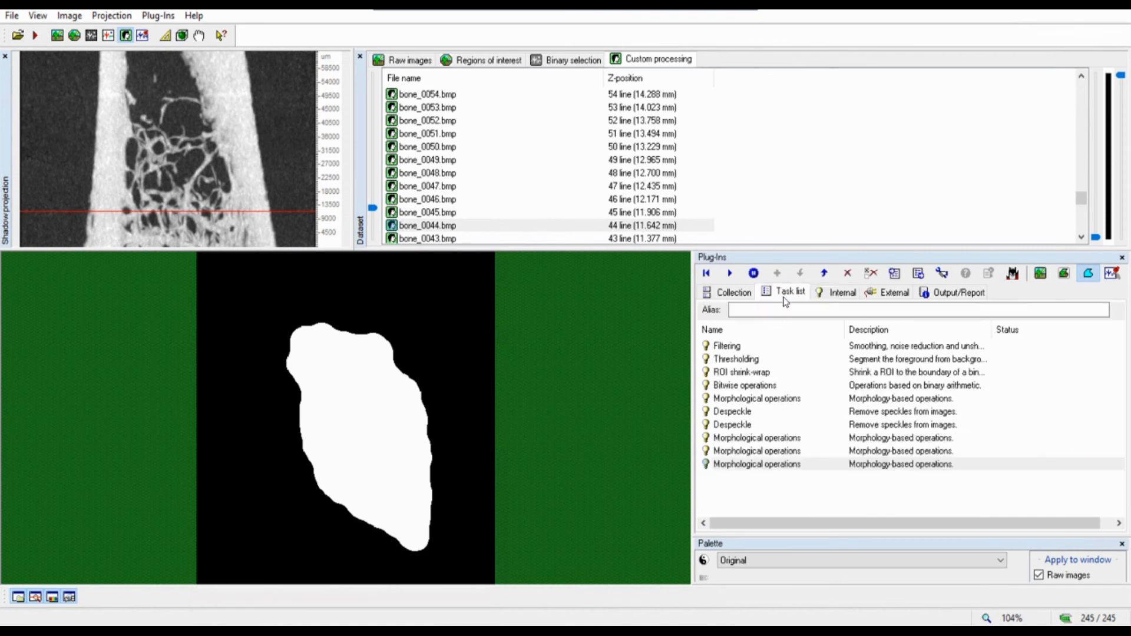
click(742, 452)
click(743, 463)
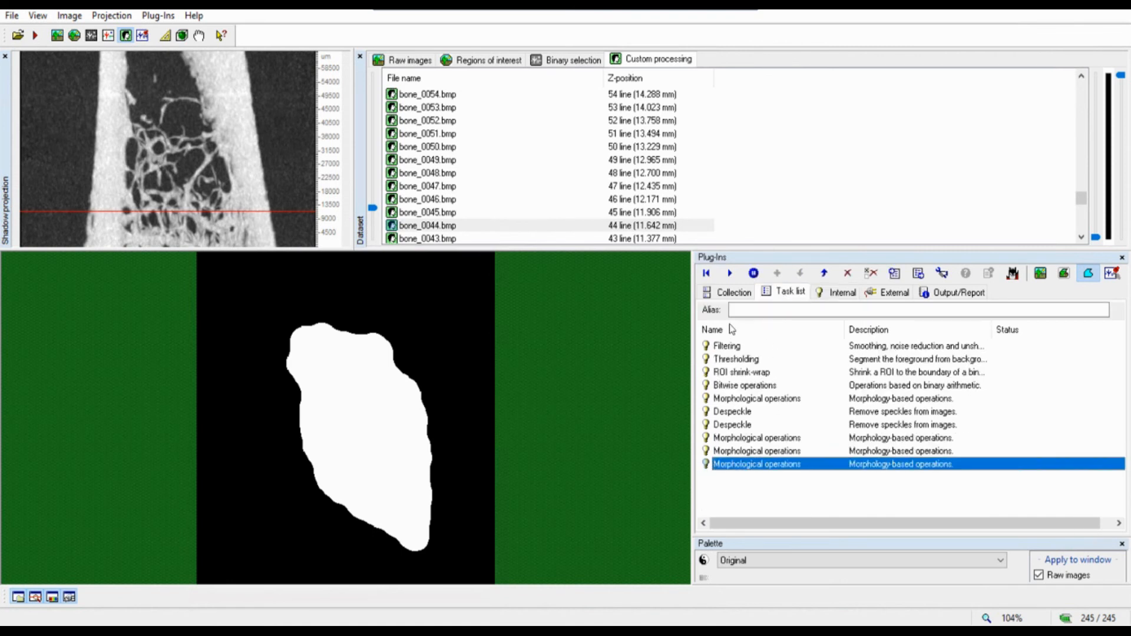
click(831, 293)
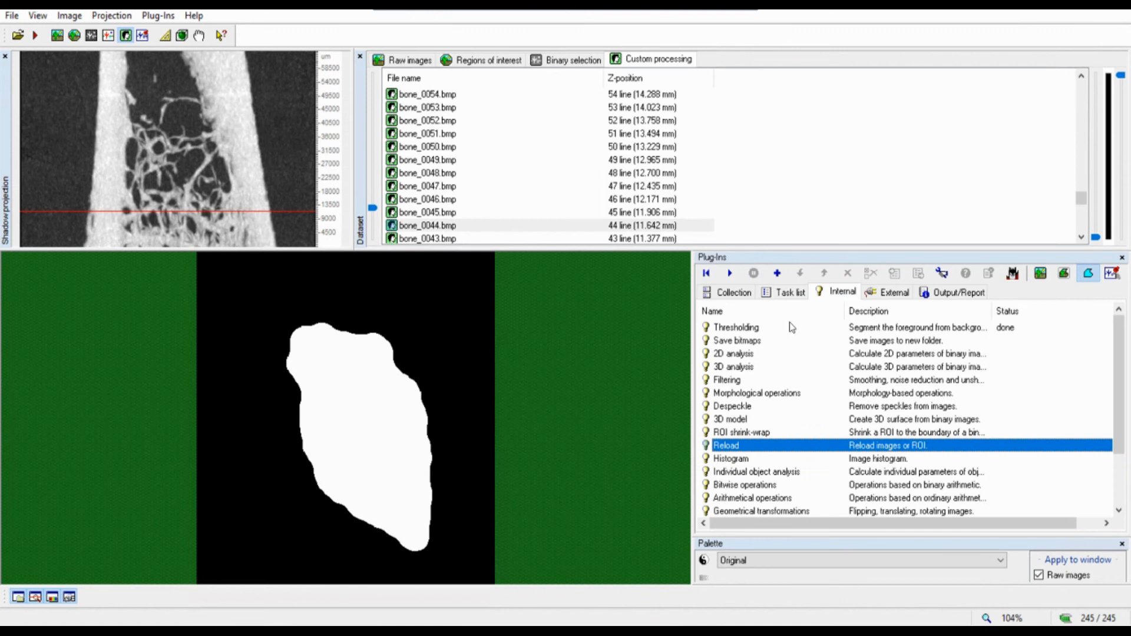
Show the full image view, restore the original images, and run the complete task list again
click(1041, 275)
click(1088, 275)
click(1044, 277)
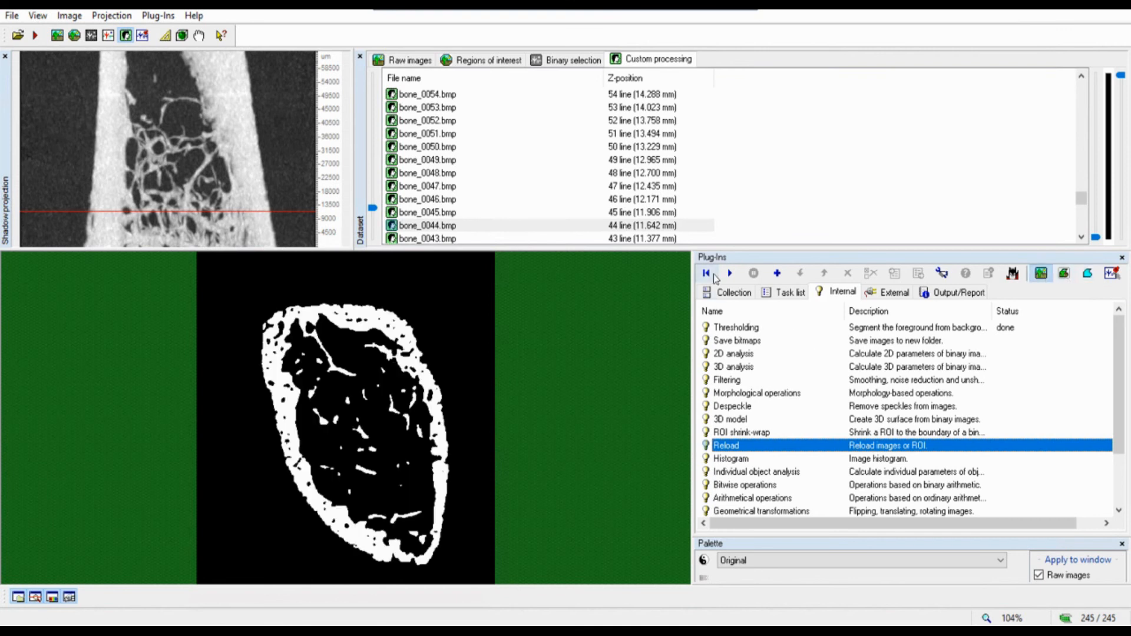
click(709, 273)
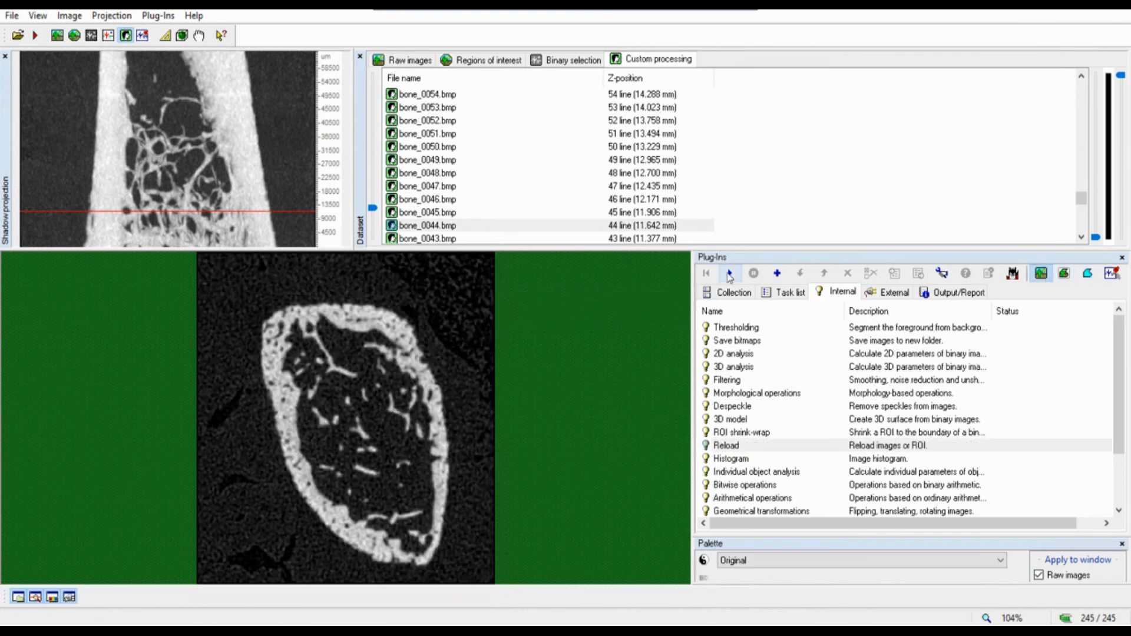
click(730, 275)
click(660, 339)
click(786, 292)
click(732, 274)
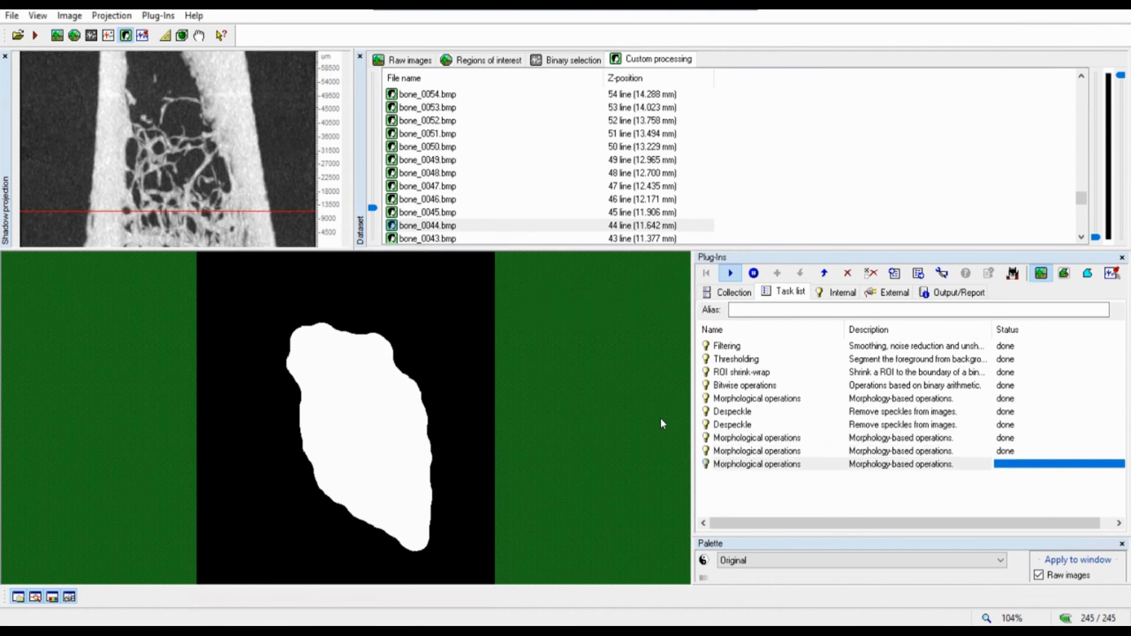
Compare the trabecular mask with the ROI mask and the raw bone image at slice bone_0044.bmp
click(1086, 275)
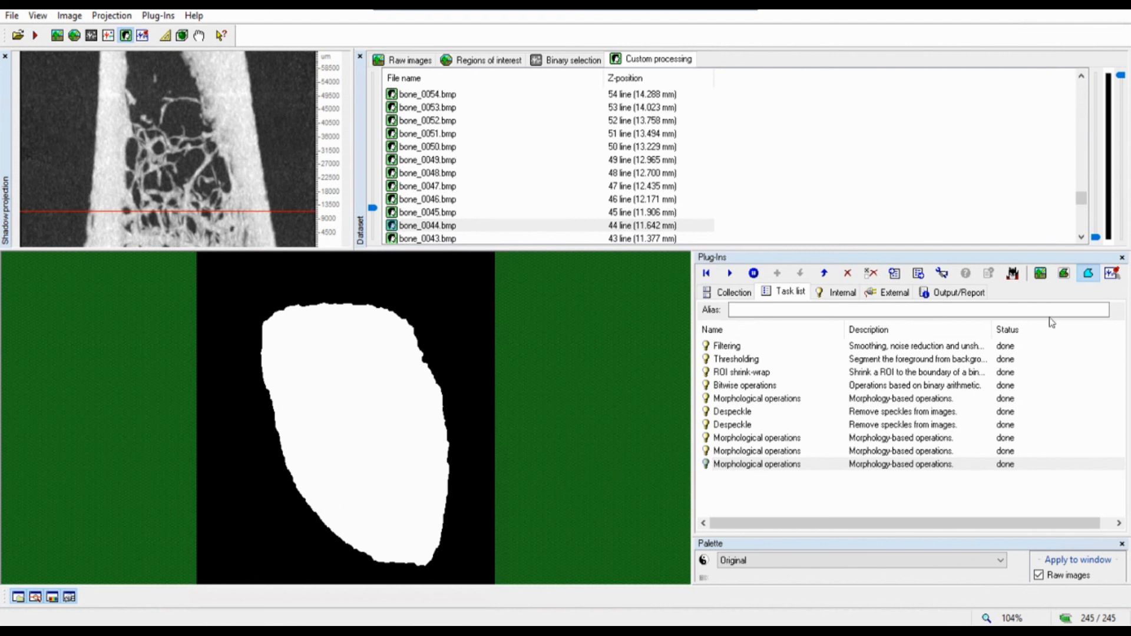
click(1041, 275)
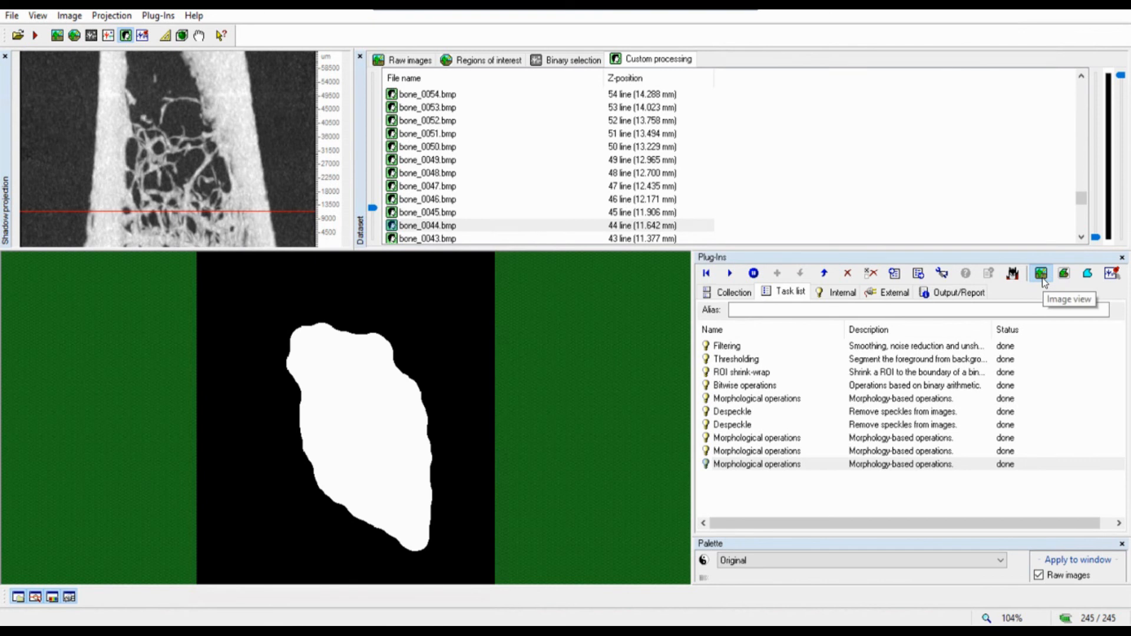
click(737, 463)
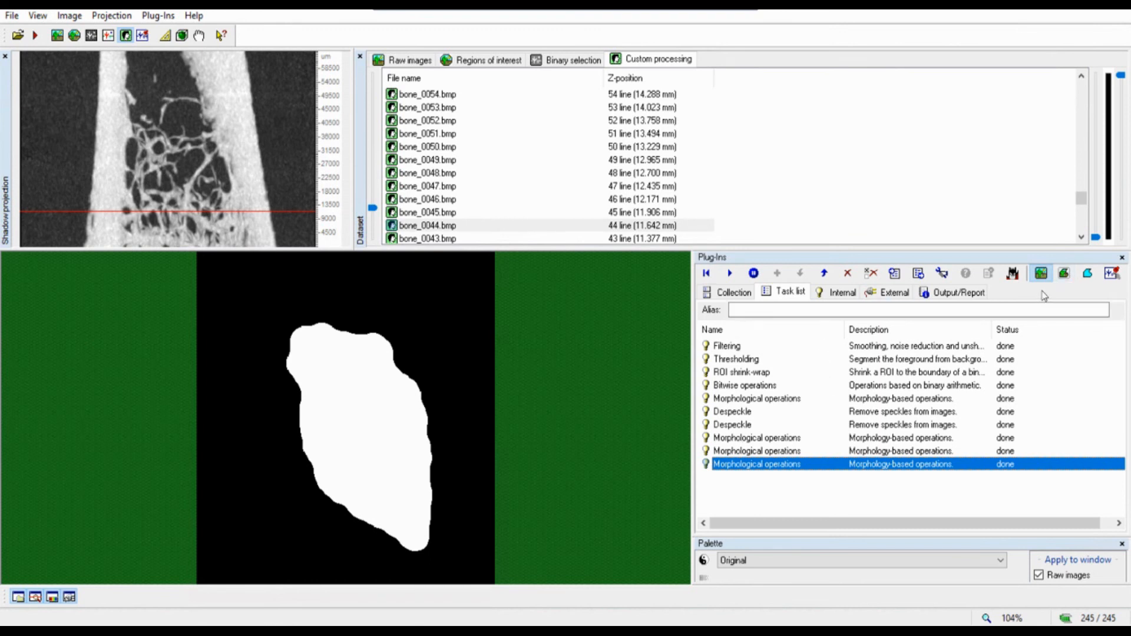
click(1089, 275)
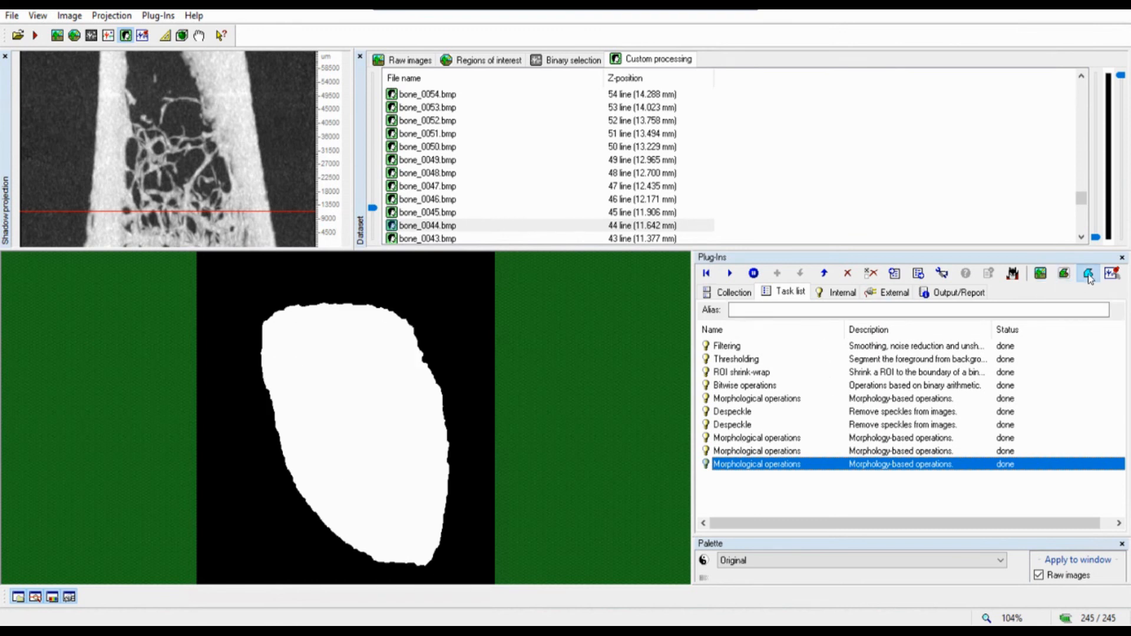
click(1041, 274)
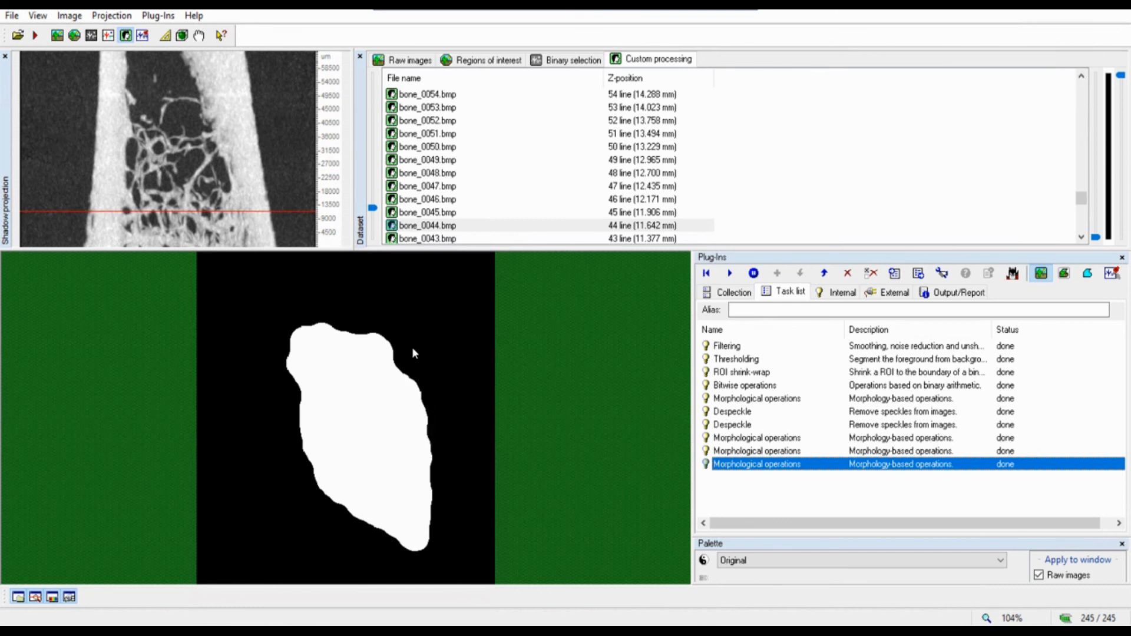
click(427, 57)
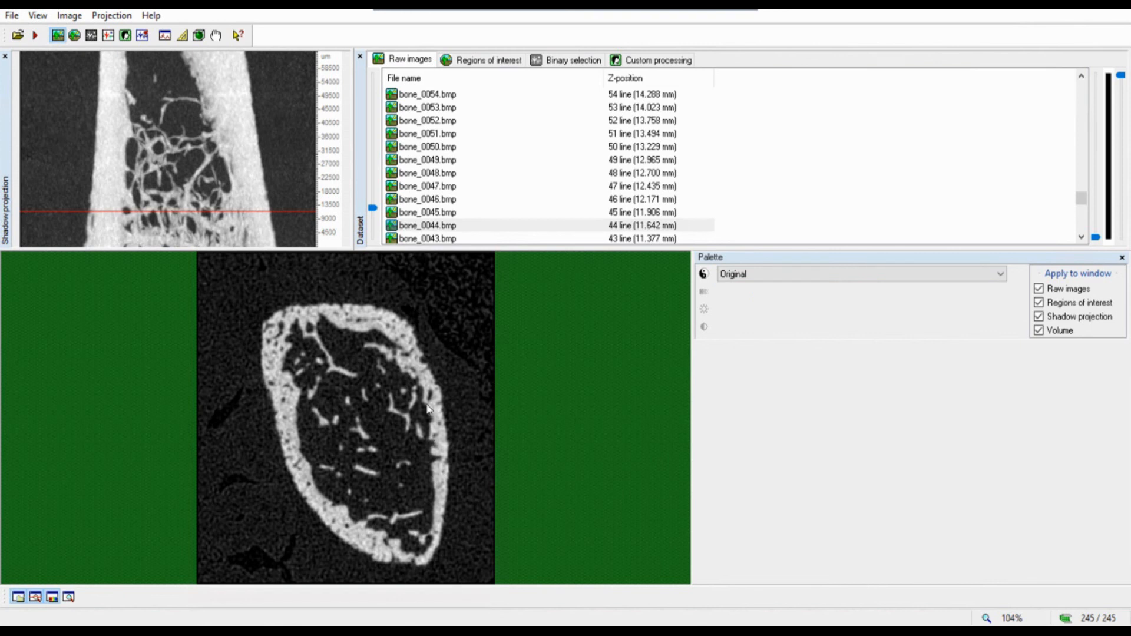
click(641, 64)
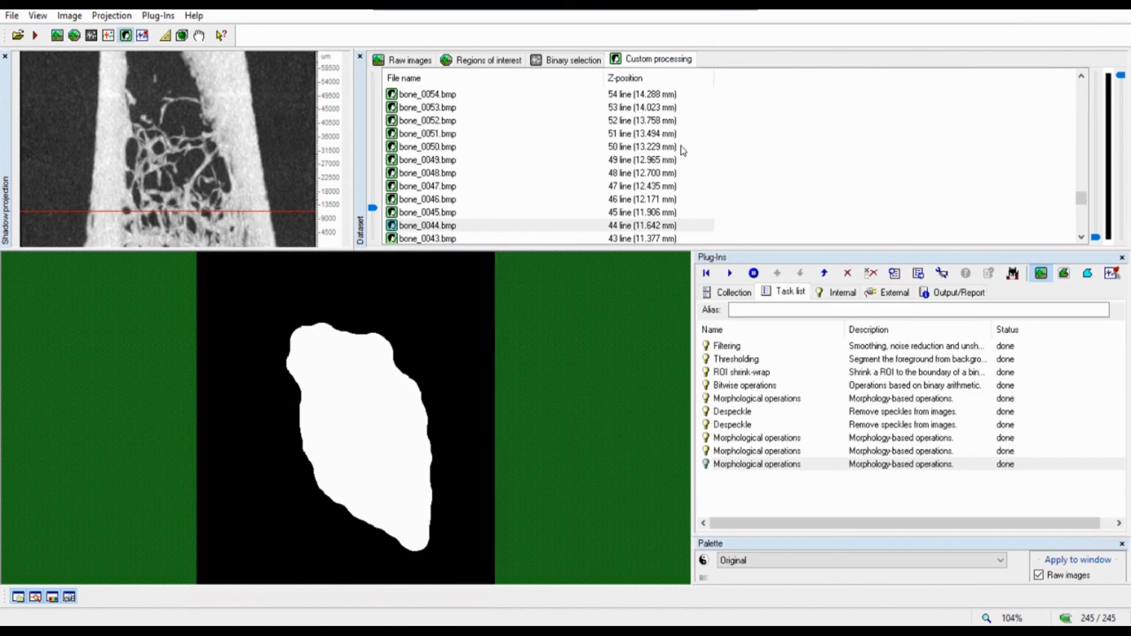
Dilate the trabecular mask image in 2D space with a round kernel of radius 1
click(834, 292)
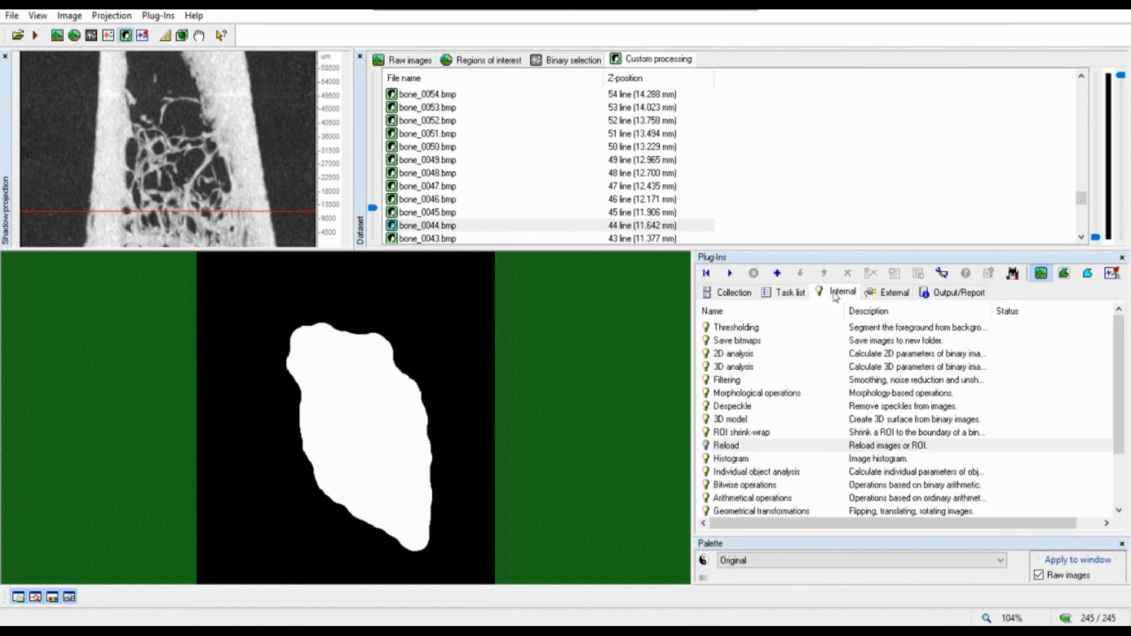
click(745, 395)
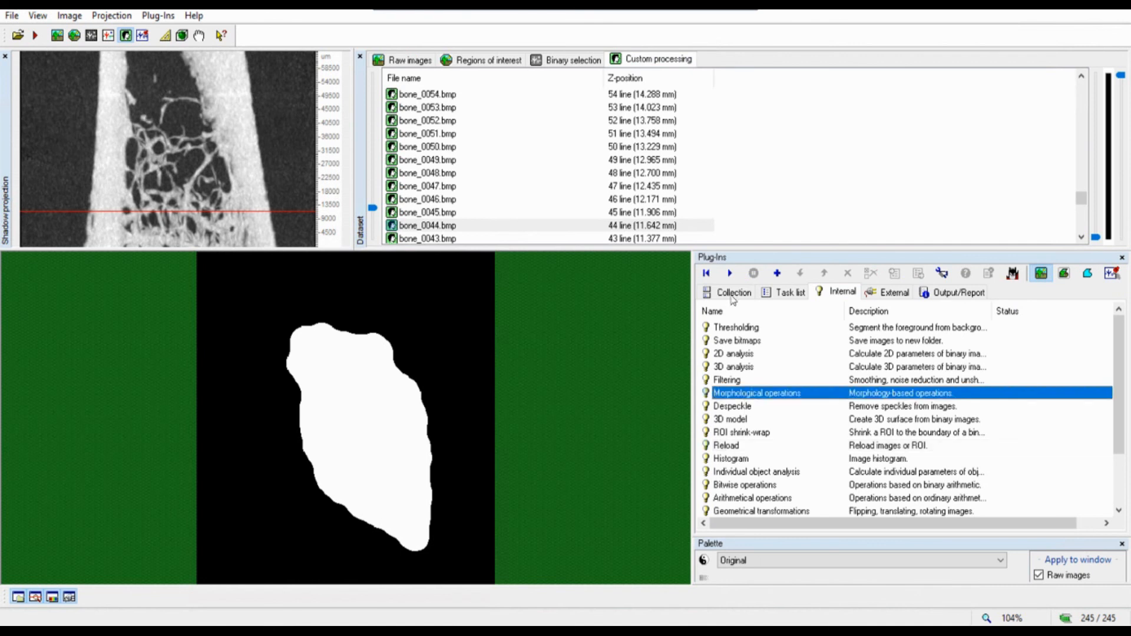
click(730, 273)
click(571, 276)
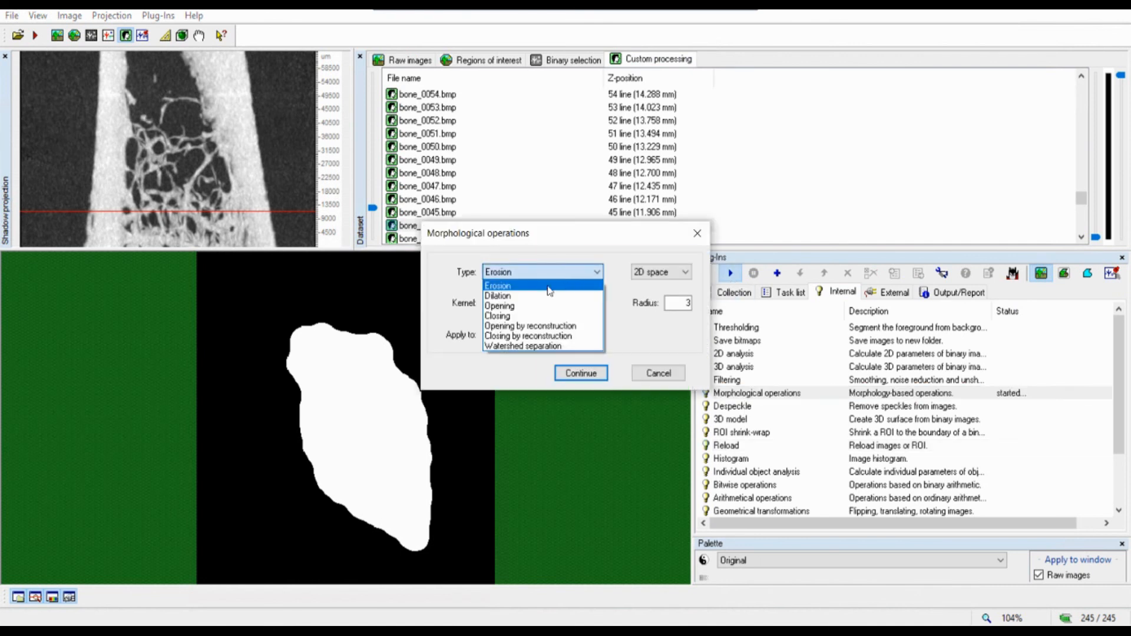
click(518, 296)
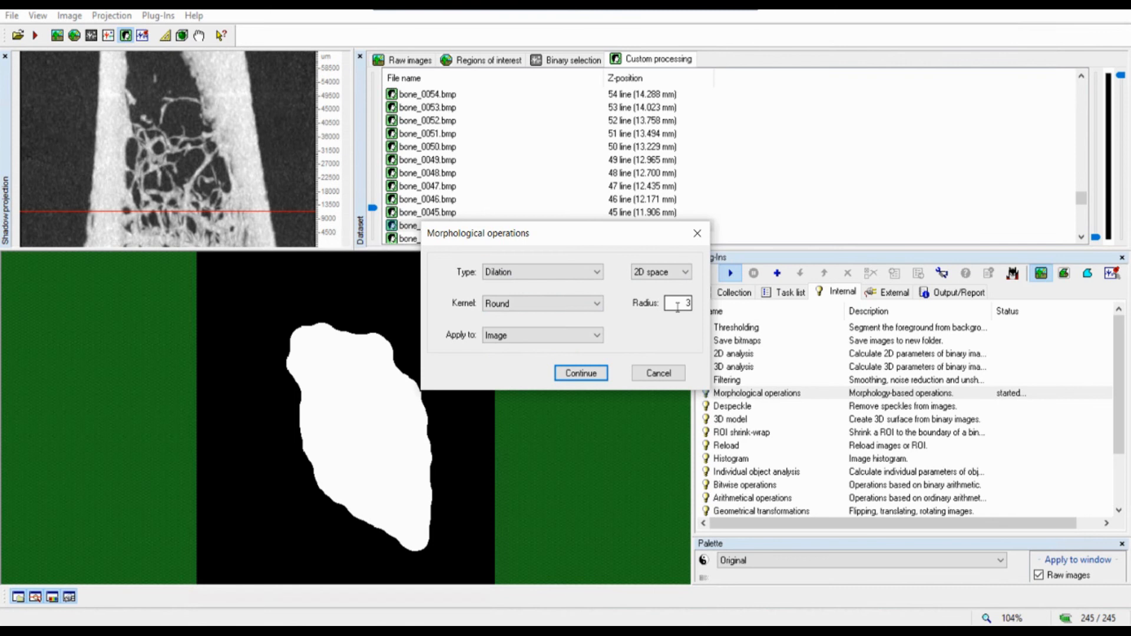
drag(677, 306, 765, 306)
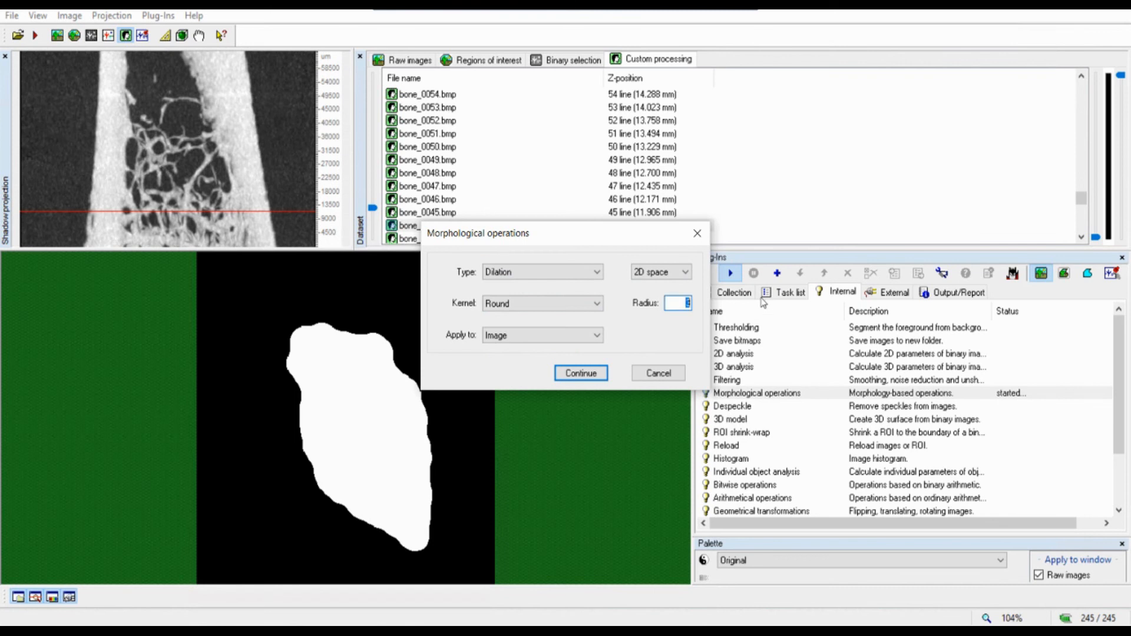
click(580, 373)
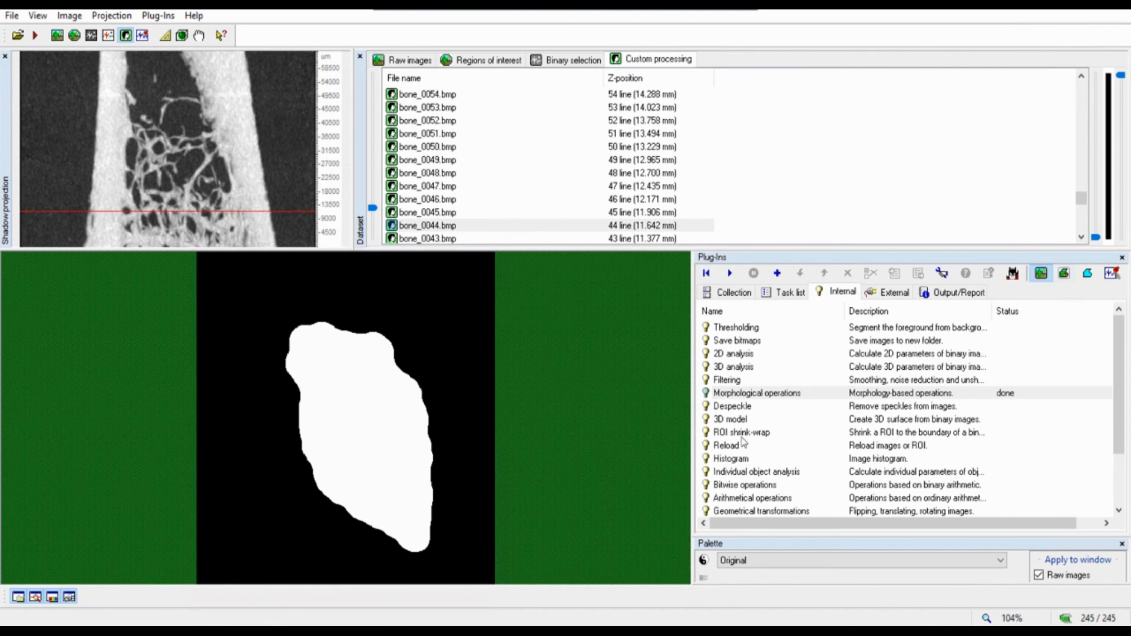
Run a bitwise operation that sets Region of Interest to Region of Interest SUB Image
click(738, 487)
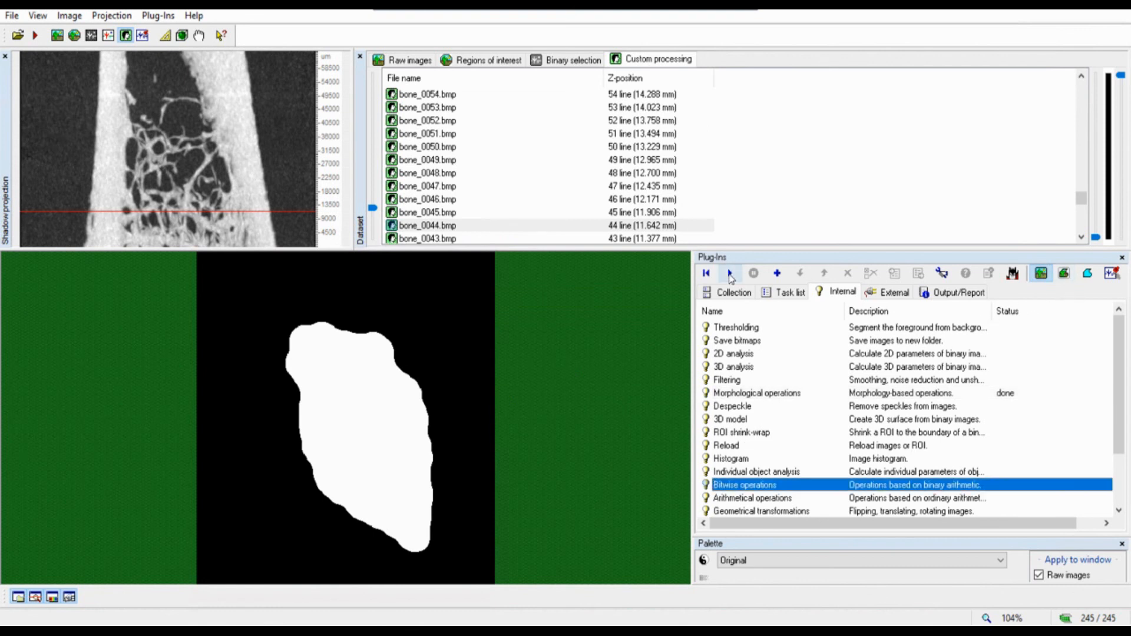
click(730, 274)
click(612, 307)
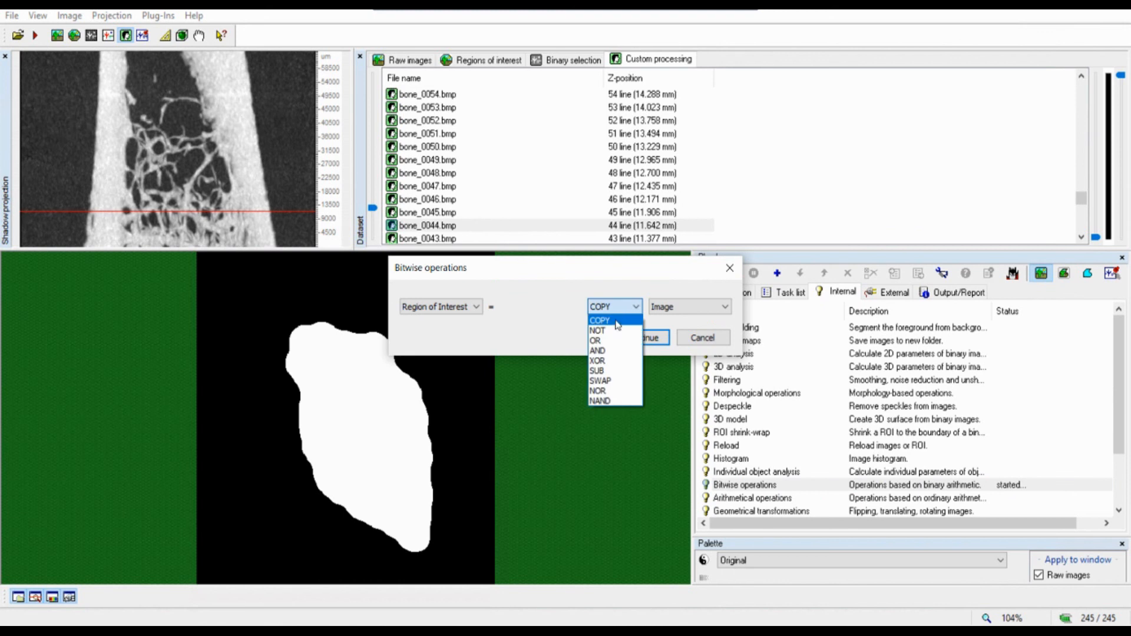
click(610, 370)
click(454, 308)
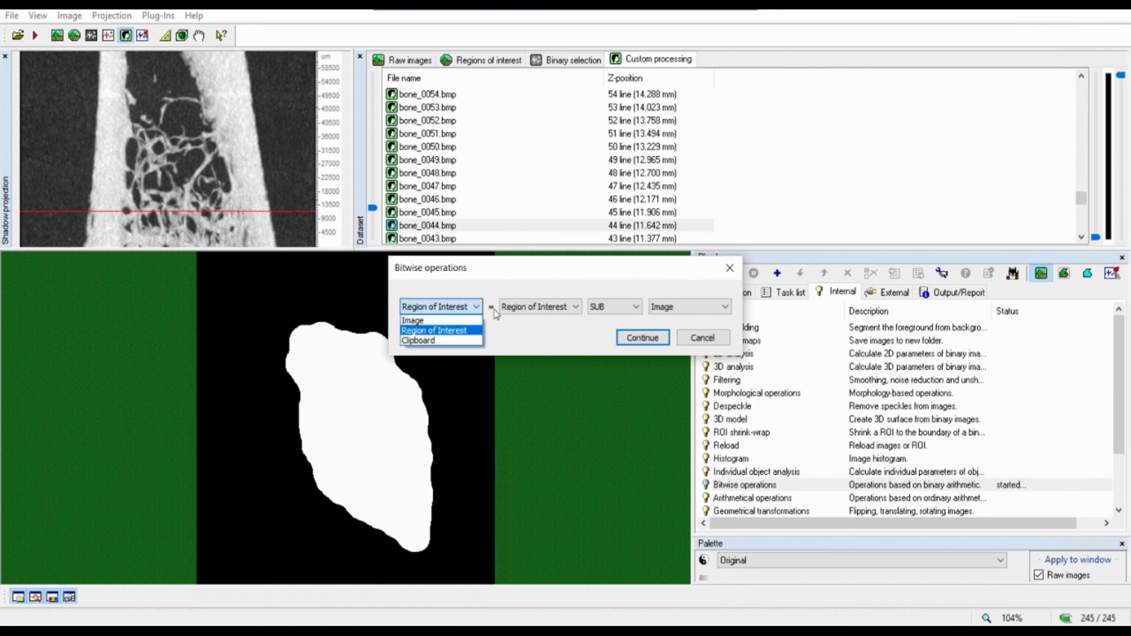
click(537, 313)
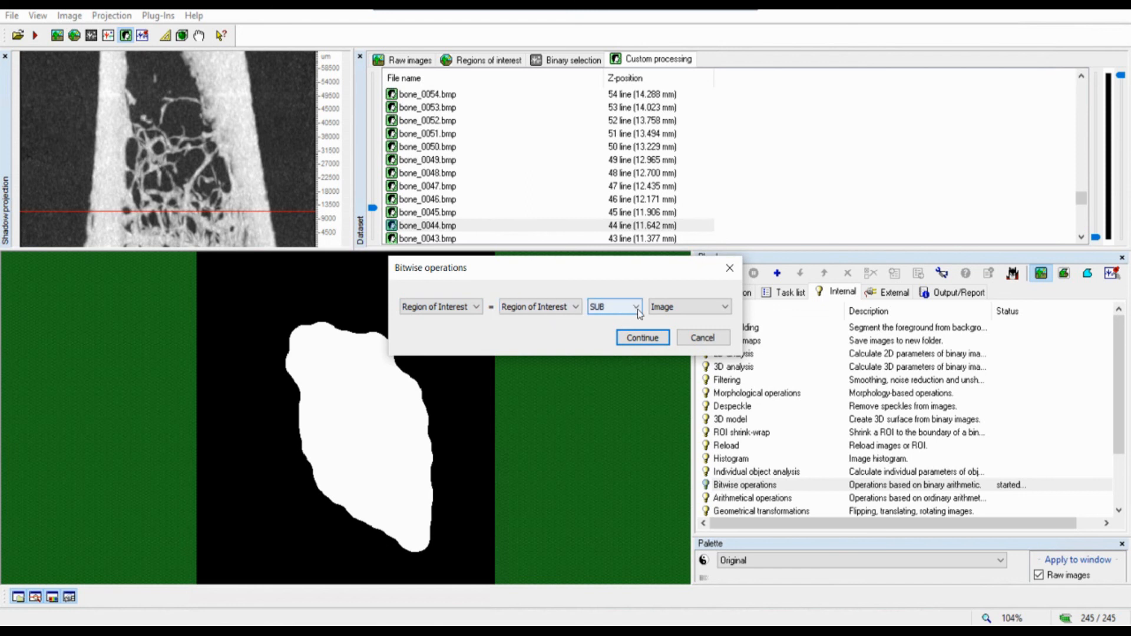
click(651, 341)
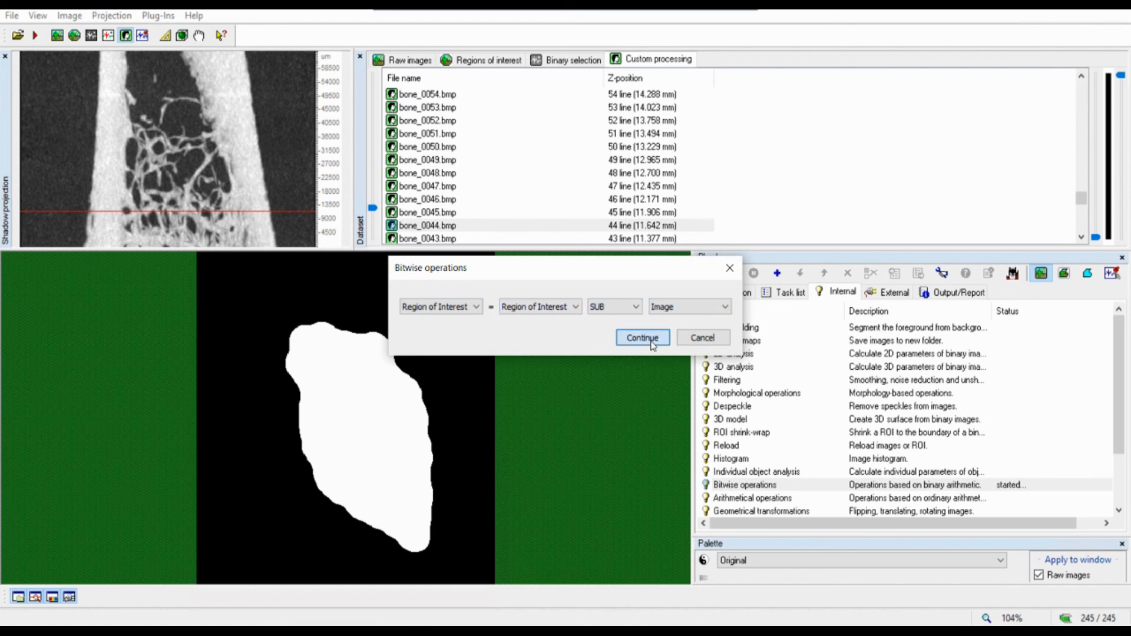
Check the cortical ROI mask at slice bone_0113.bmp by repeatedly comparing it with the raw bone image
click(1088, 272)
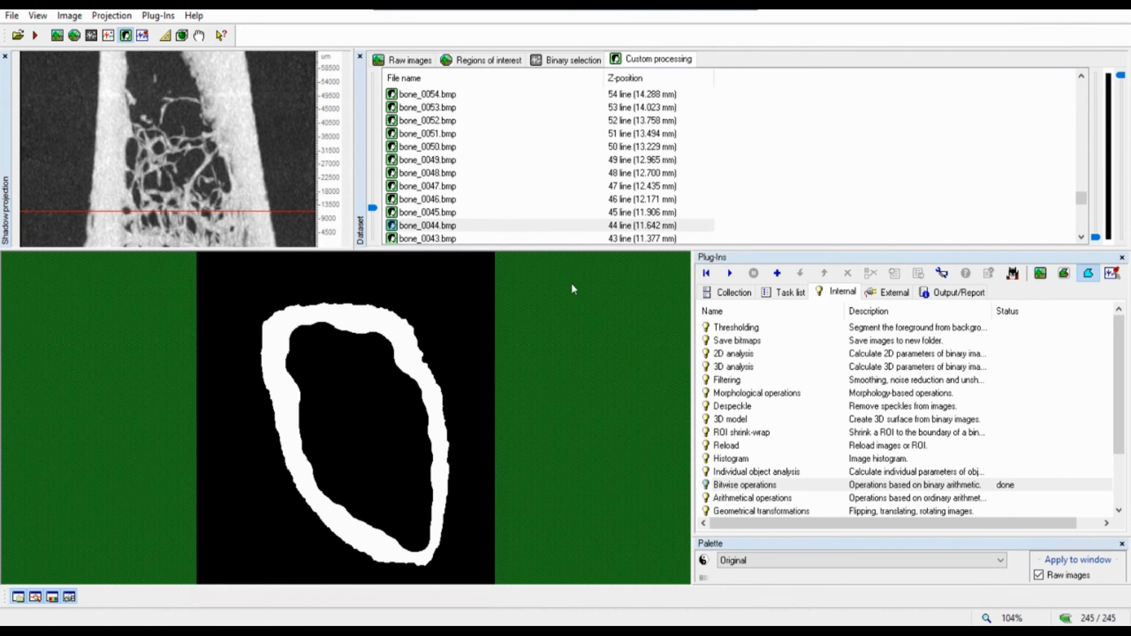
drag(372, 211, 381, 167)
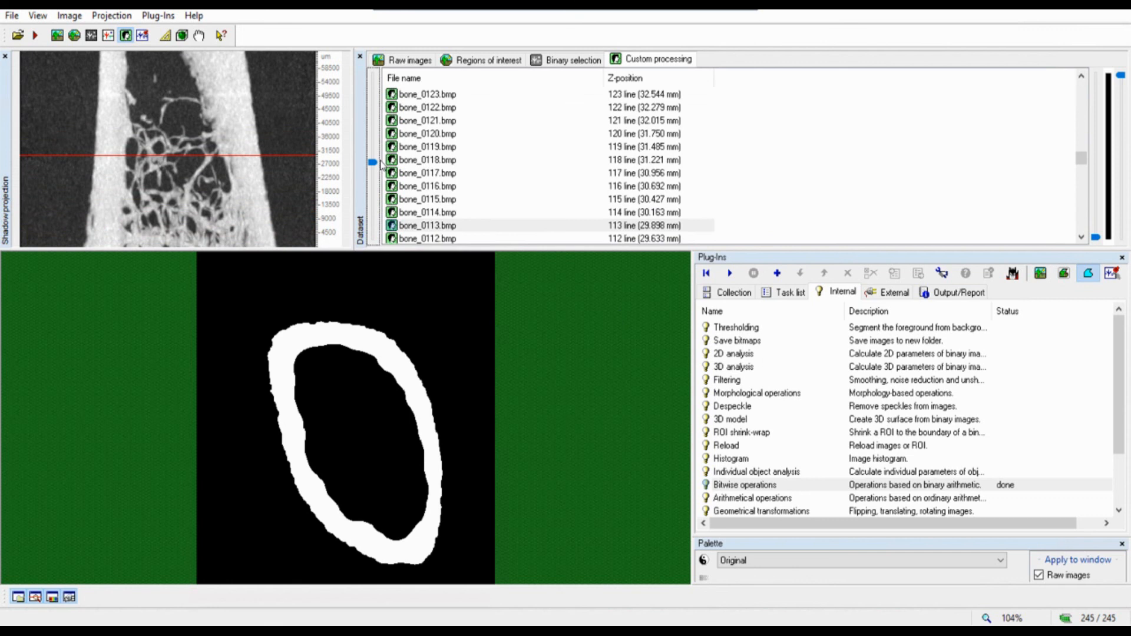
key(alt+1)
key(alt+5)
key(alt+1)
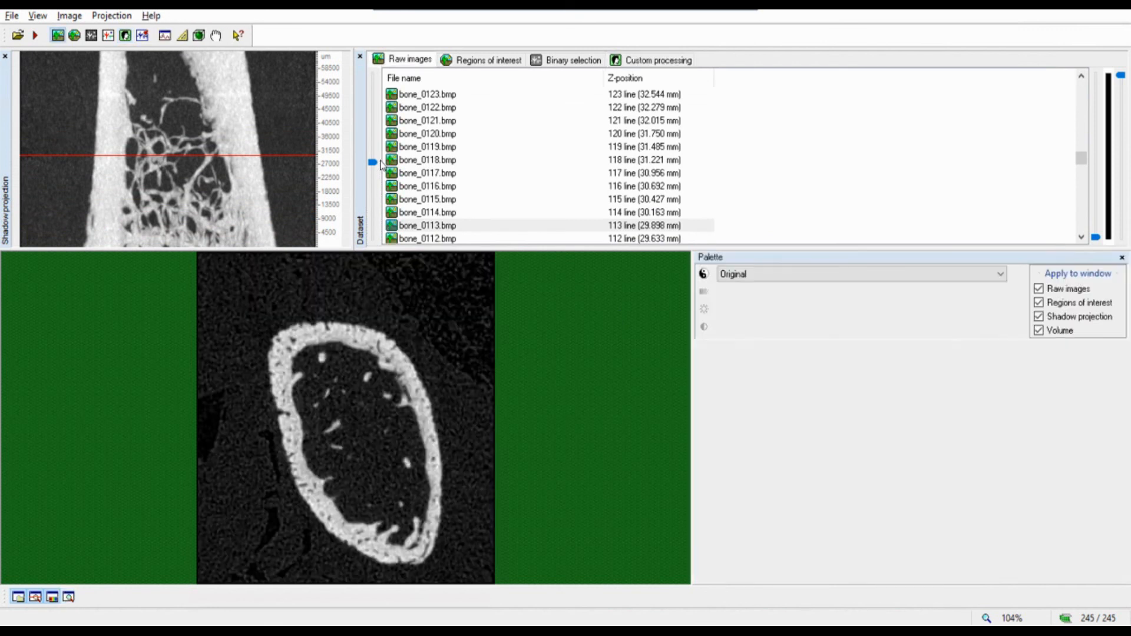
key(alt+5)
key(alt+1)
key(alt+5)
key(alt+1)
key(alt+5)
key(alt+1)
key(alt+5)
key(alt+1)
key(alt+5)
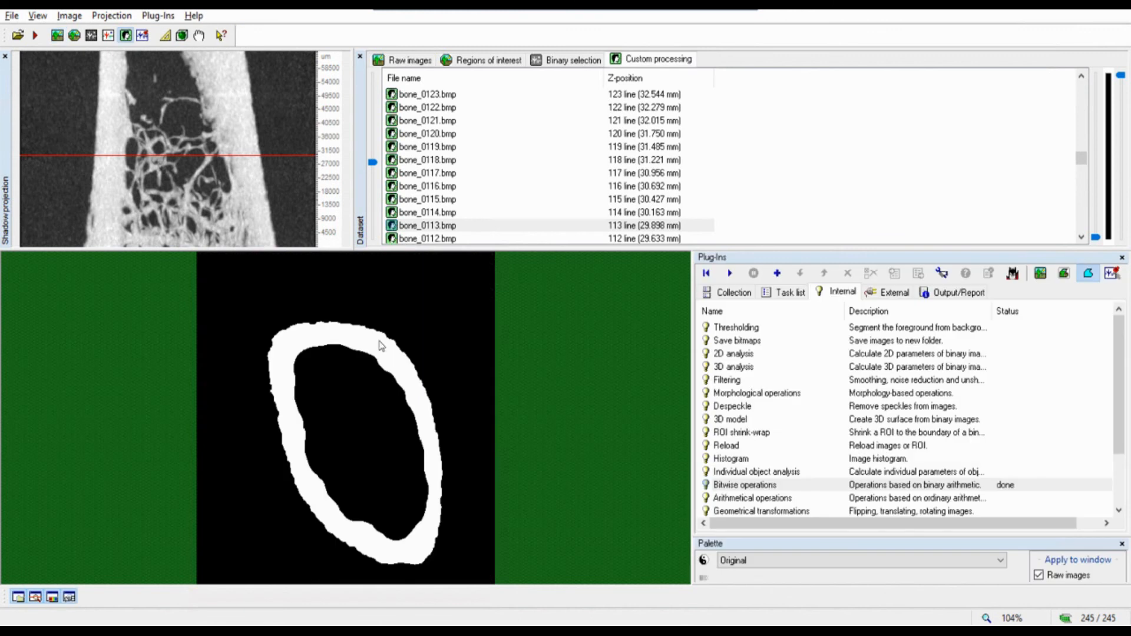
key(alt+1)
key(alt+5)
key(alt+1)
key(alt+5)
key(alt+1)
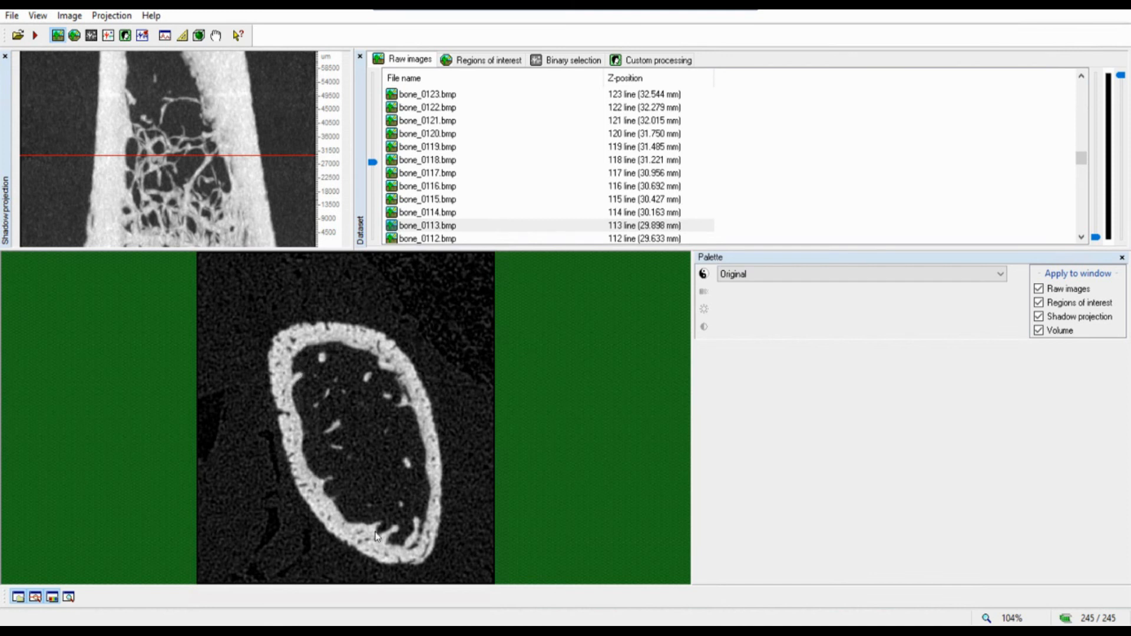
key(alt+5)
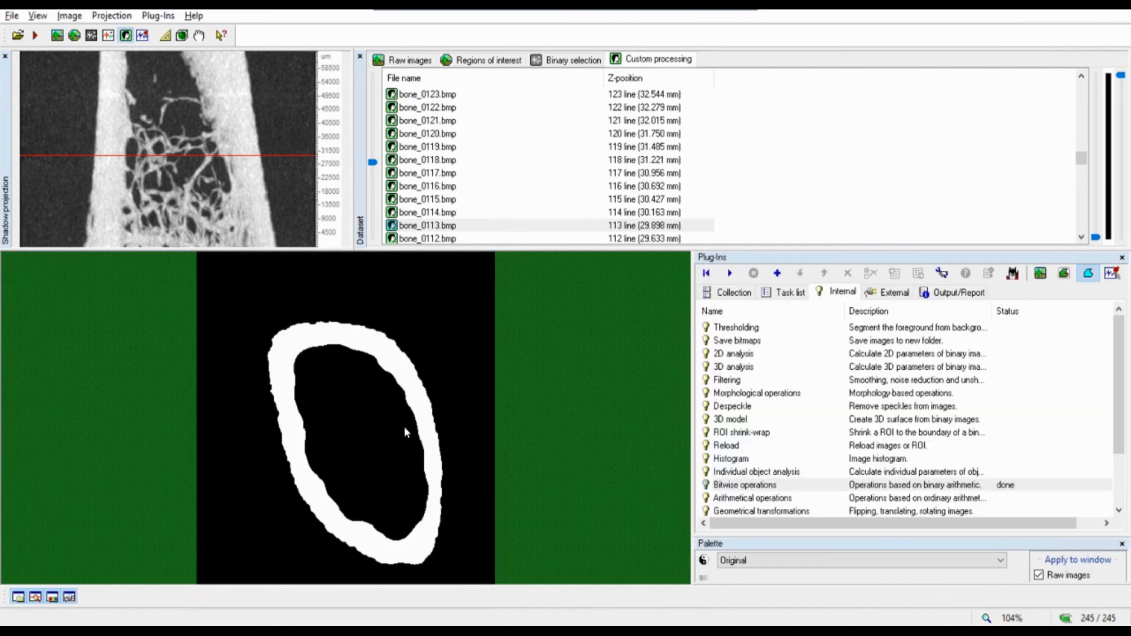
key(alt+1)
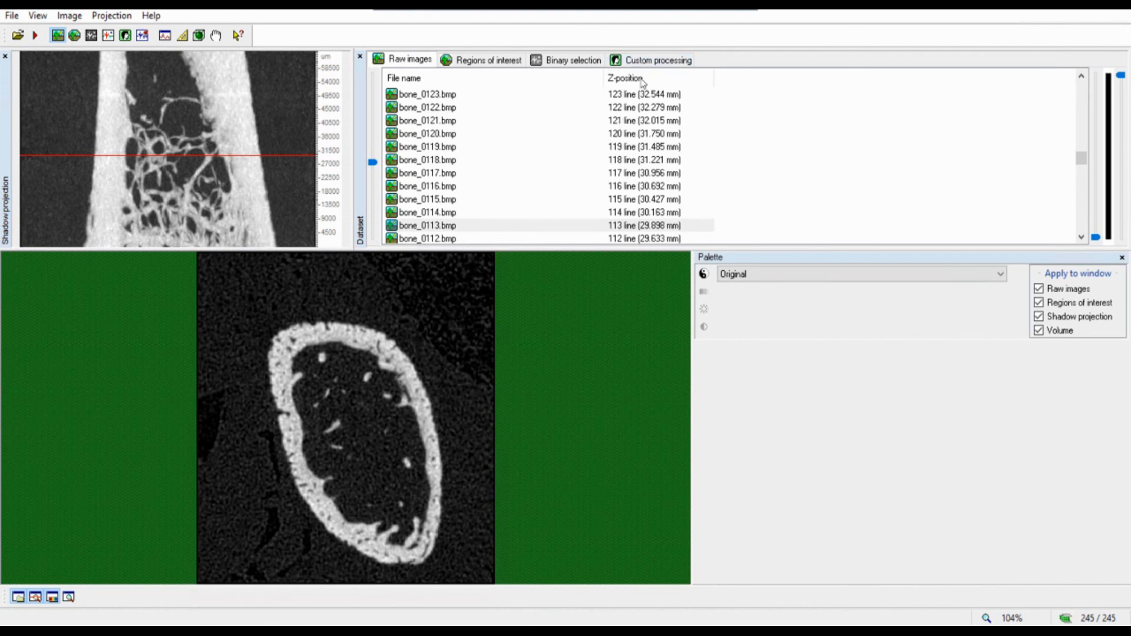
Review the dilation settings of the morphological operations and leave them as they are
click(649, 61)
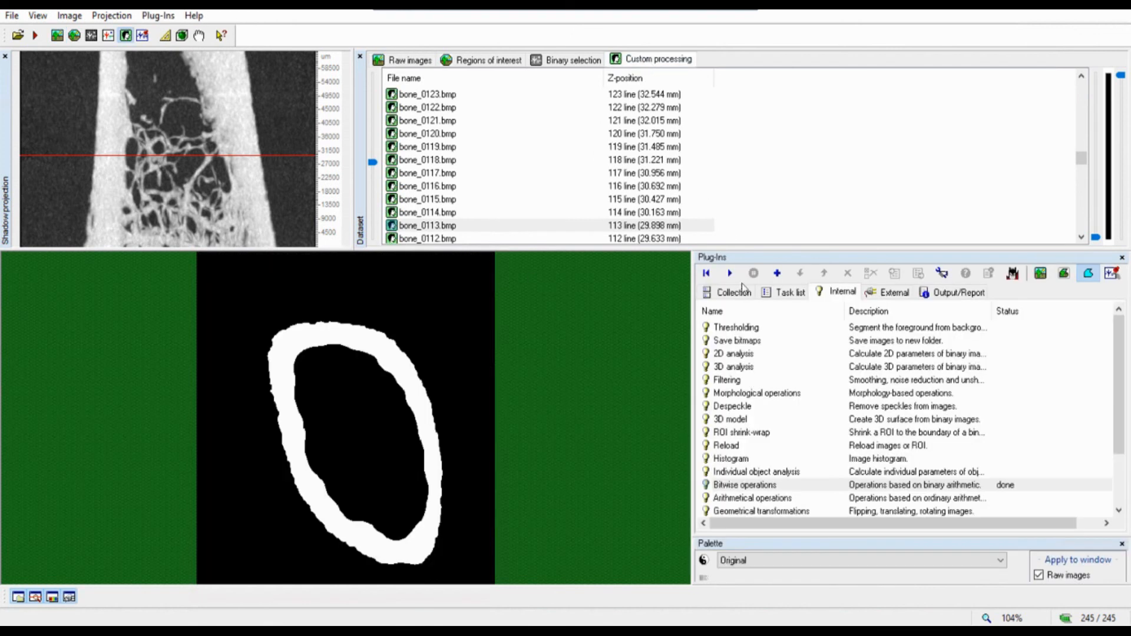
double_click(744, 393)
drag(703, 306, 703, 309)
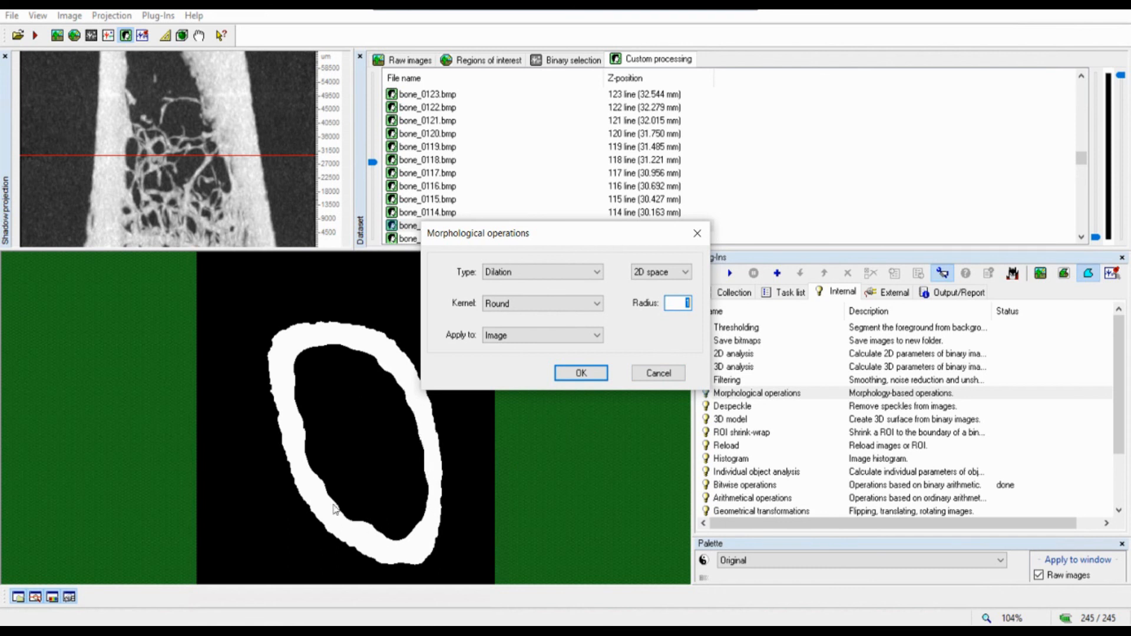
click(645, 375)
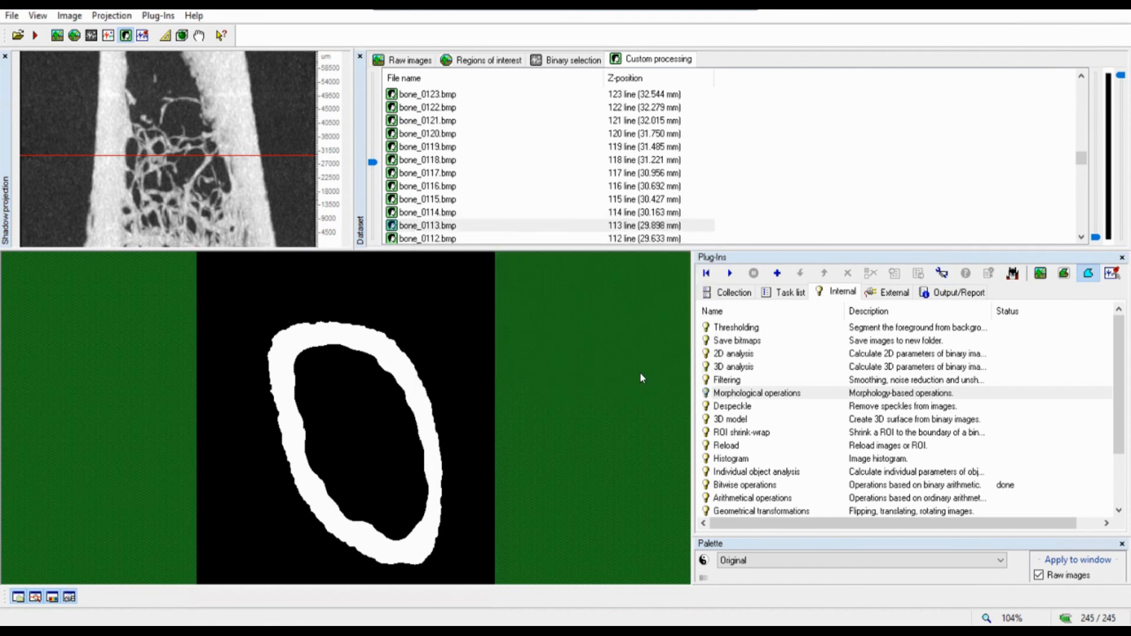
Compare the cortical ROI mask with the trabecular mask image at slice bone_0113.bmp
click(1088, 279)
key(space)
key(space)
key(space)
key(space)
key(space)
key(space)
key(space)
key(space)
click(1047, 275)
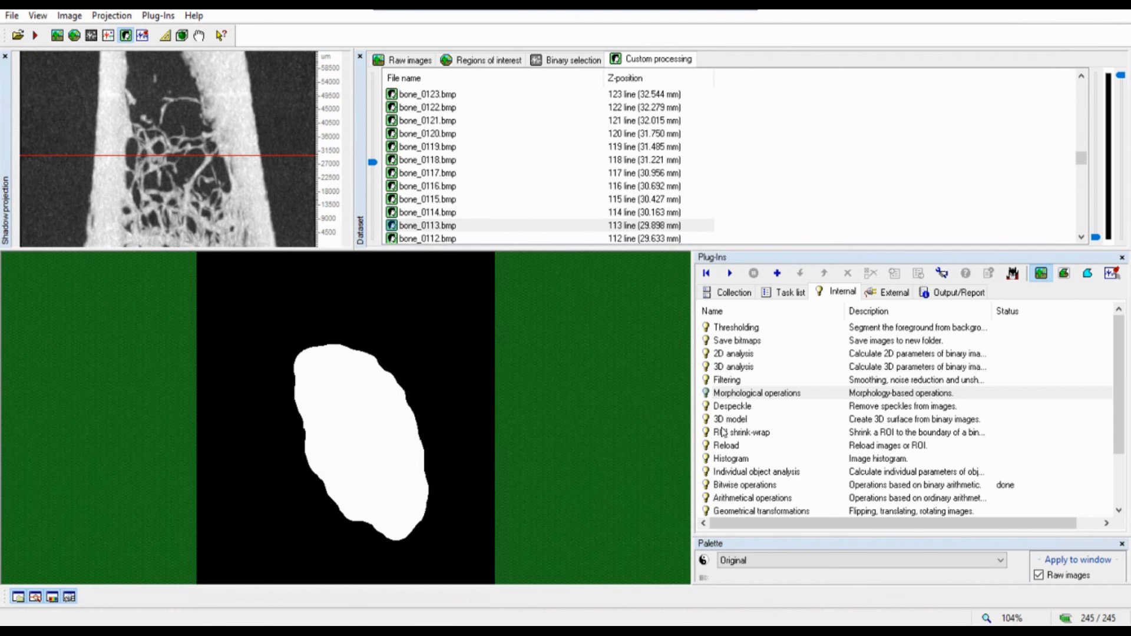
Reload the original images and inspect the cortical bone inside the ROI up to slice bone_0120.bmp
click(724, 446)
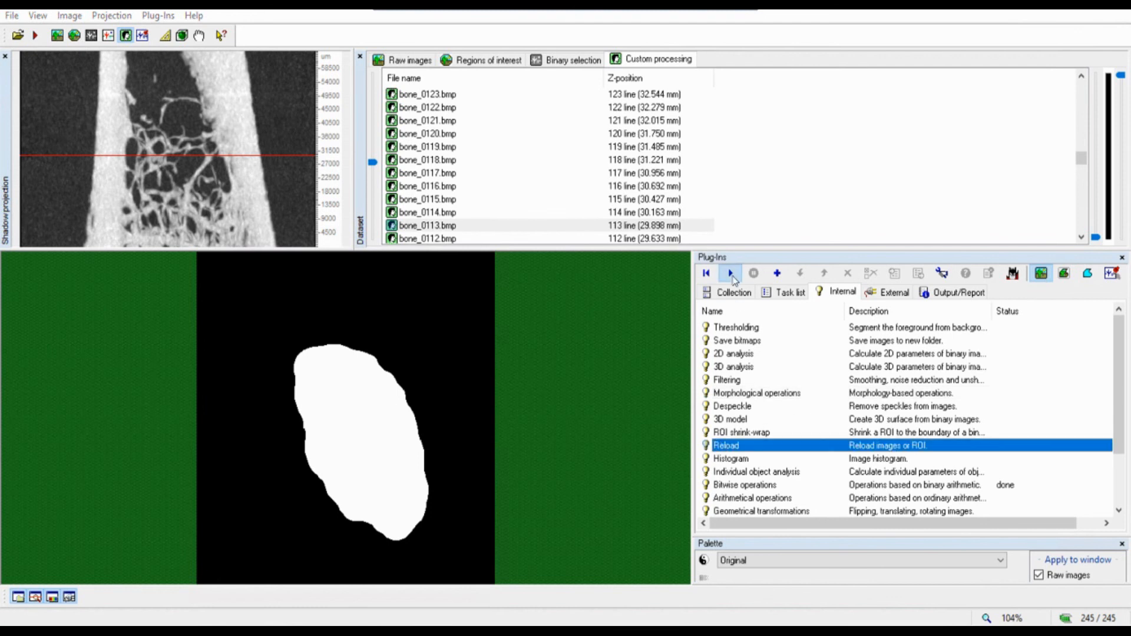
click(730, 273)
click(646, 311)
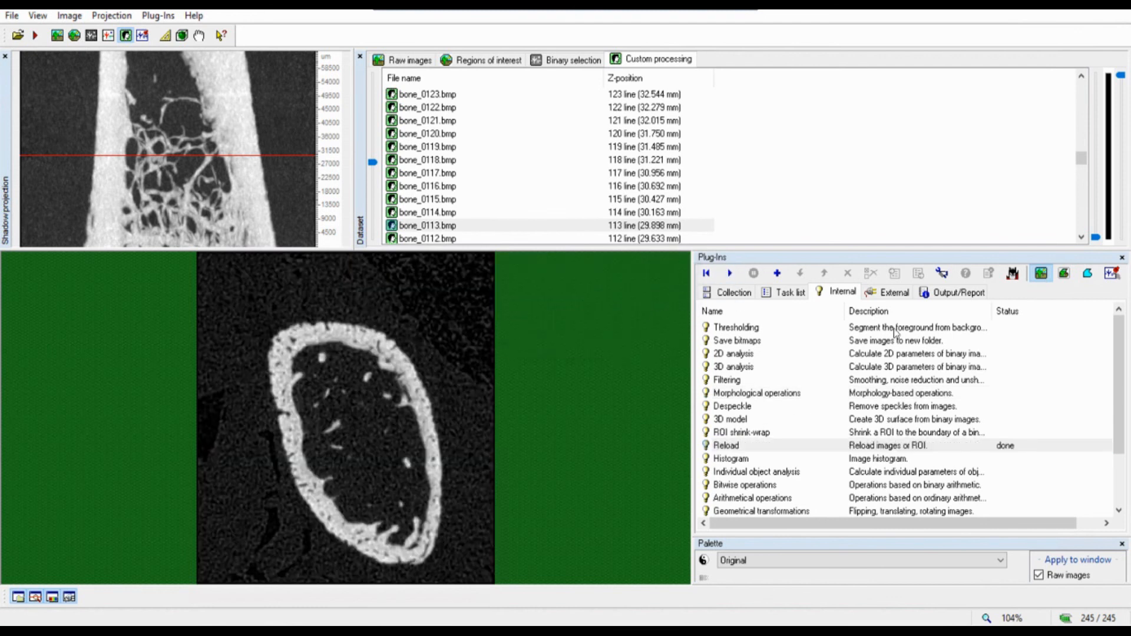
click(1064, 277)
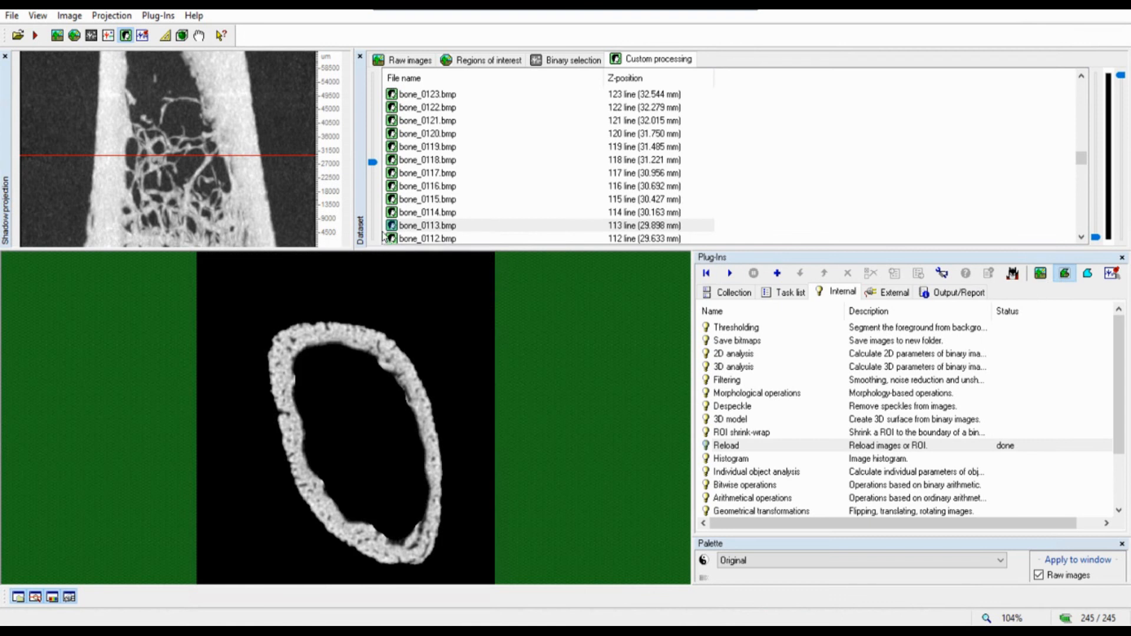
mouse_move(373, 163)
mouse_down()
mouse_move(382, 94)
mouse_move(372, 256)
mouse_move(372, 158)
mouse_up()
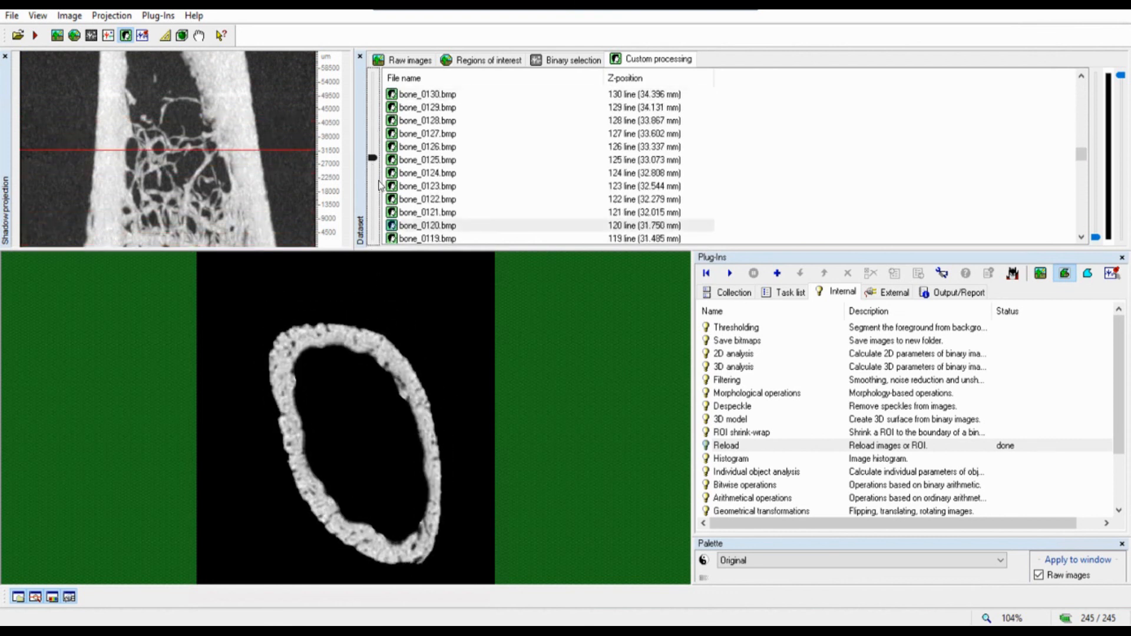
Review the bitmap saving options for the ROI, including its custom subfolder, without saving anything
click(733, 355)
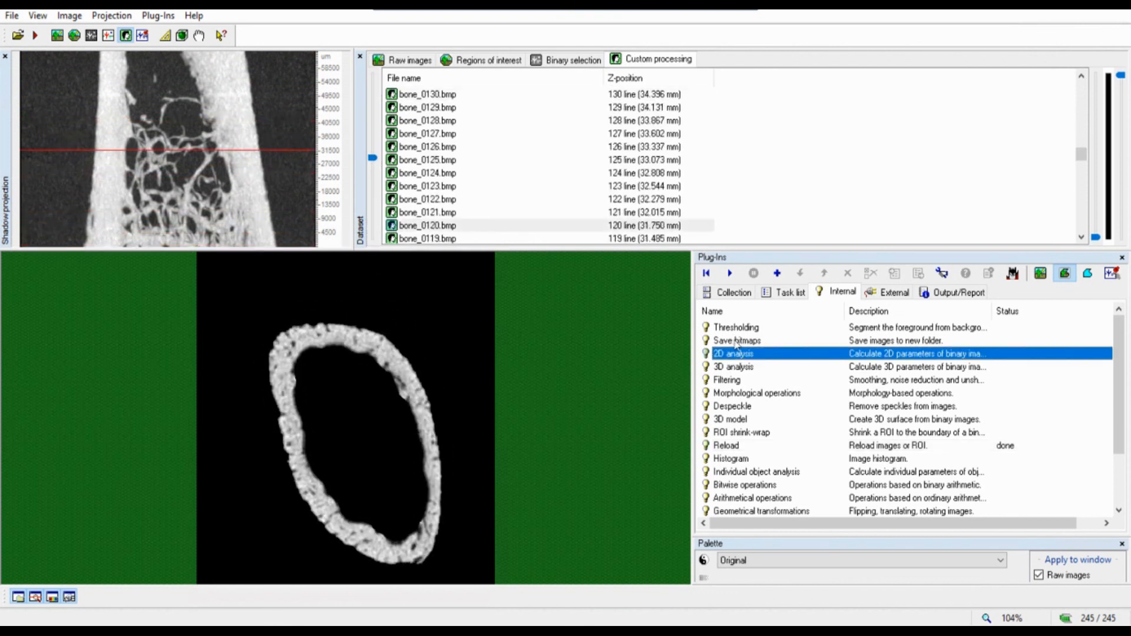
double_click(735, 341)
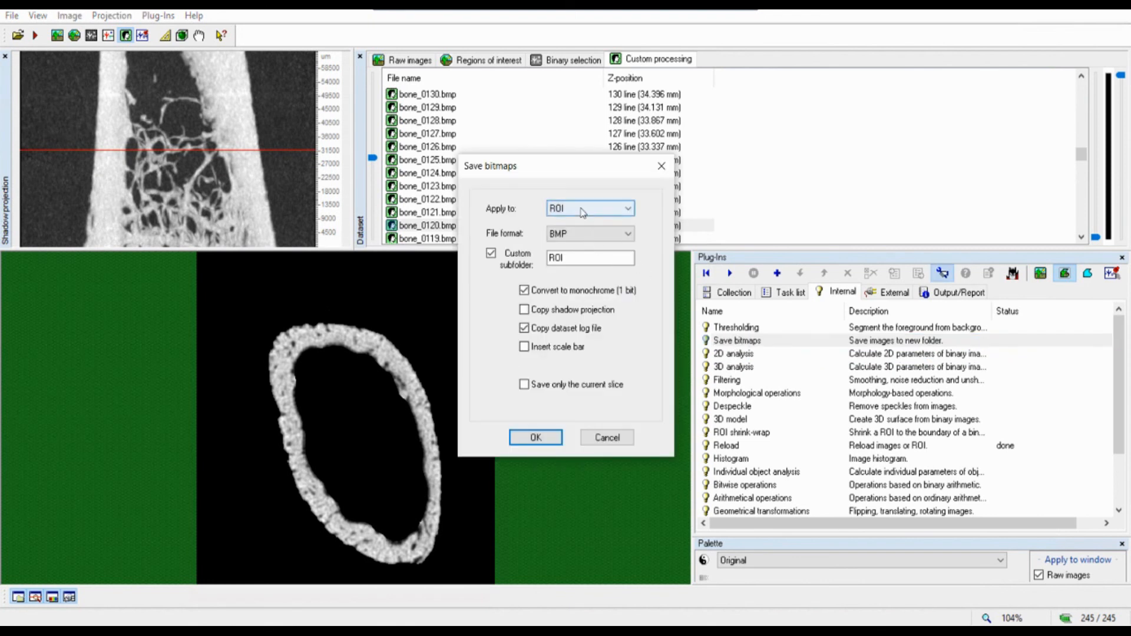
double_click(575, 257)
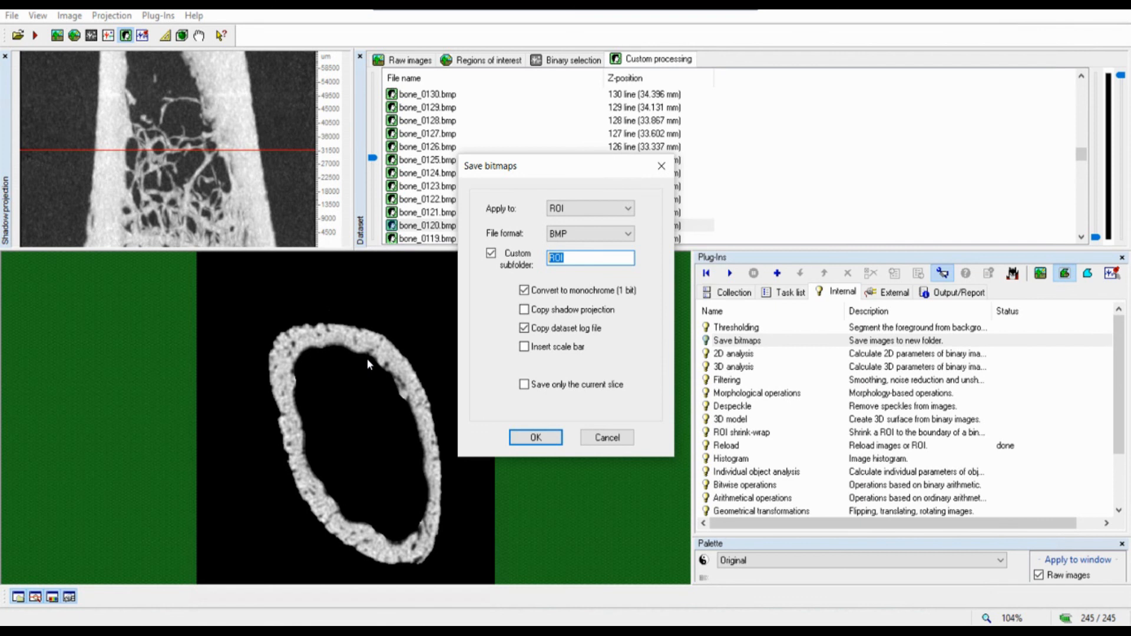
click(605, 440)
click(722, 420)
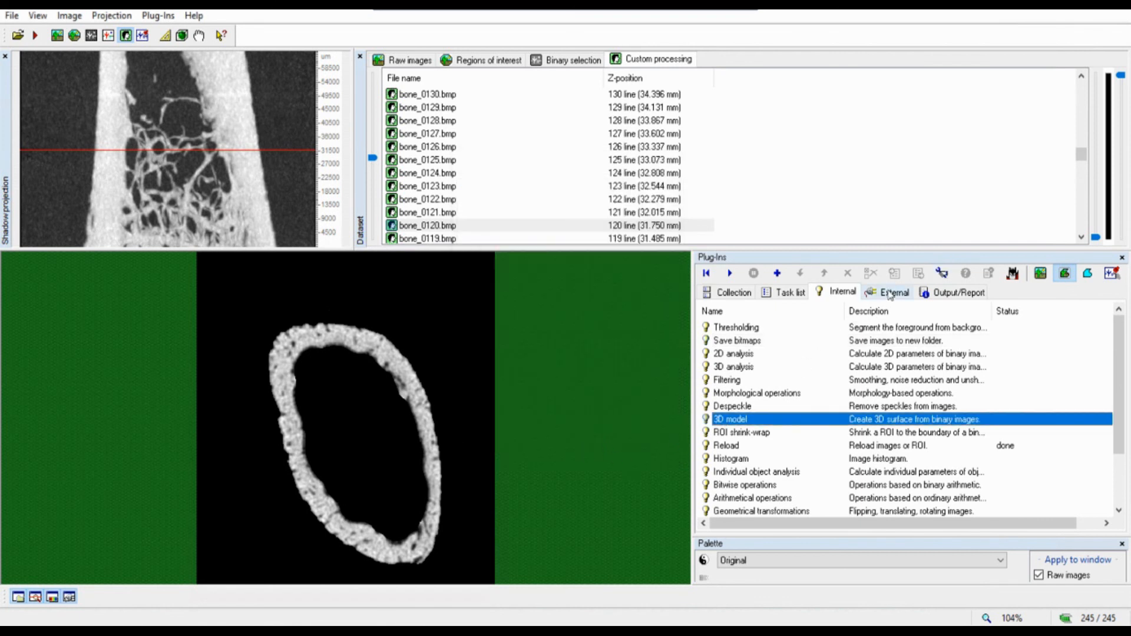
Review the task list and compare the raw image with the cortical bone inside the ROI at slice bone_0030.bmp
click(791, 293)
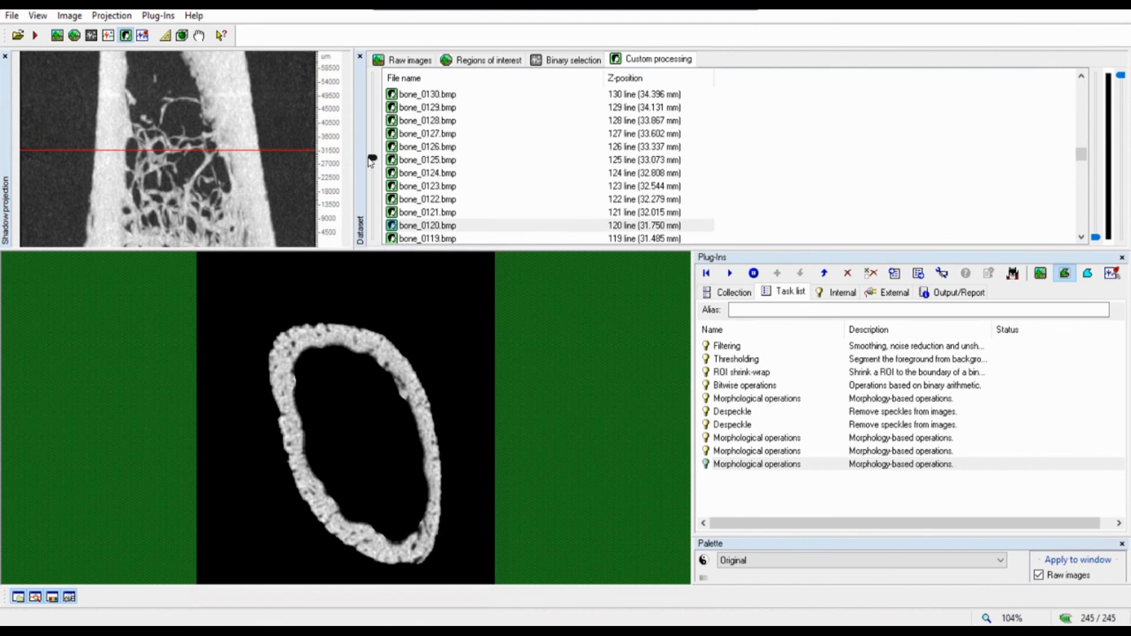
drag(370, 163, 373, 218)
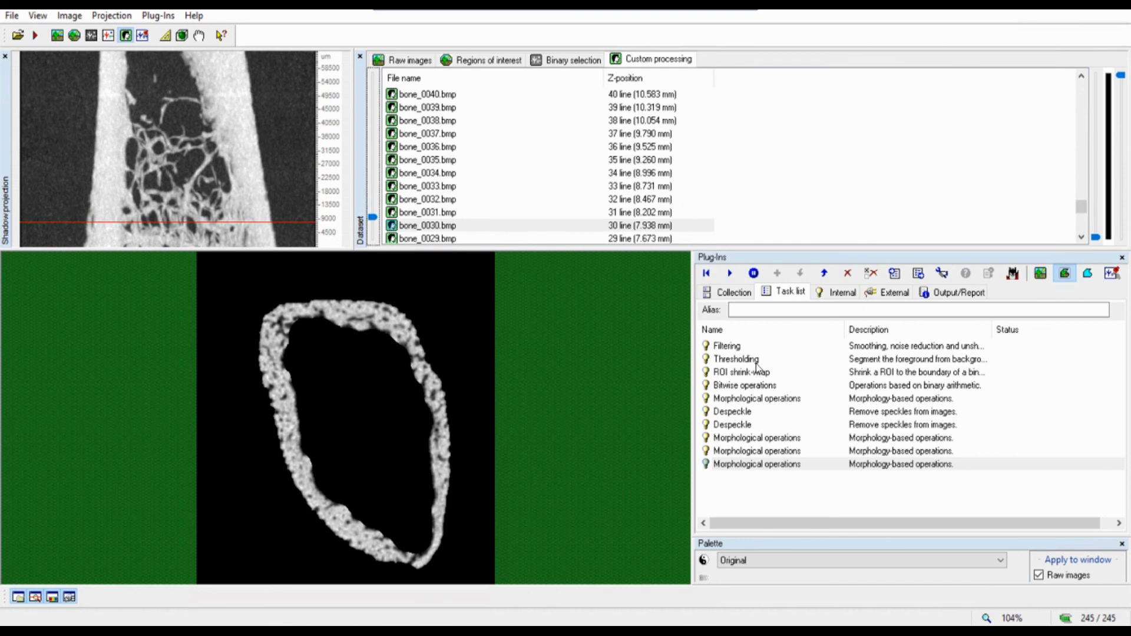
click(736, 359)
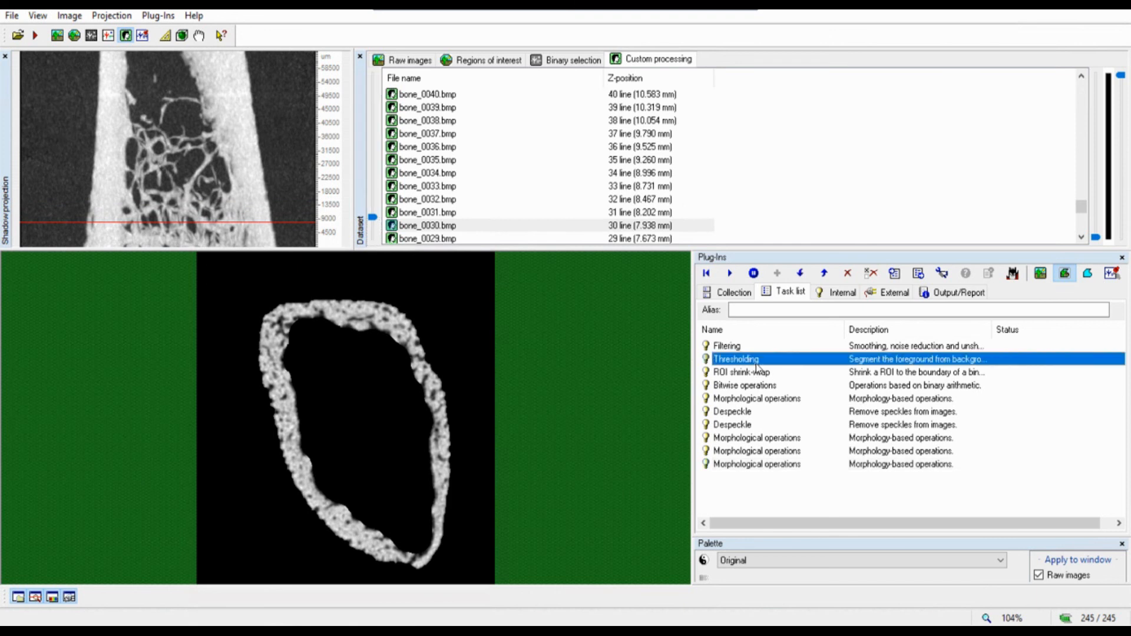
click(841, 293)
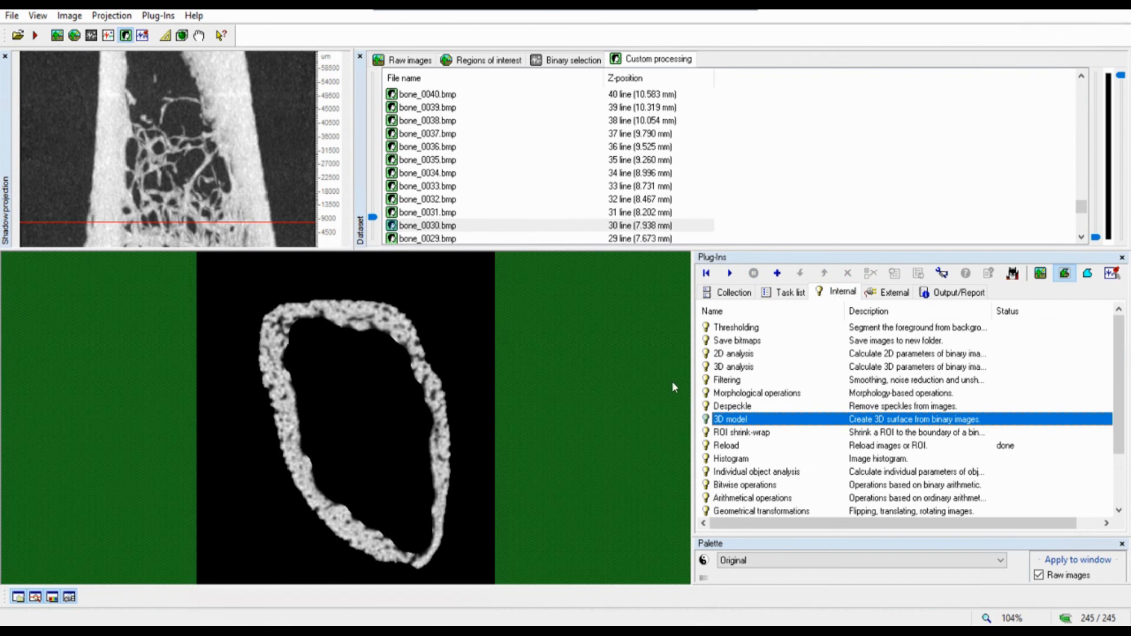
click(1046, 277)
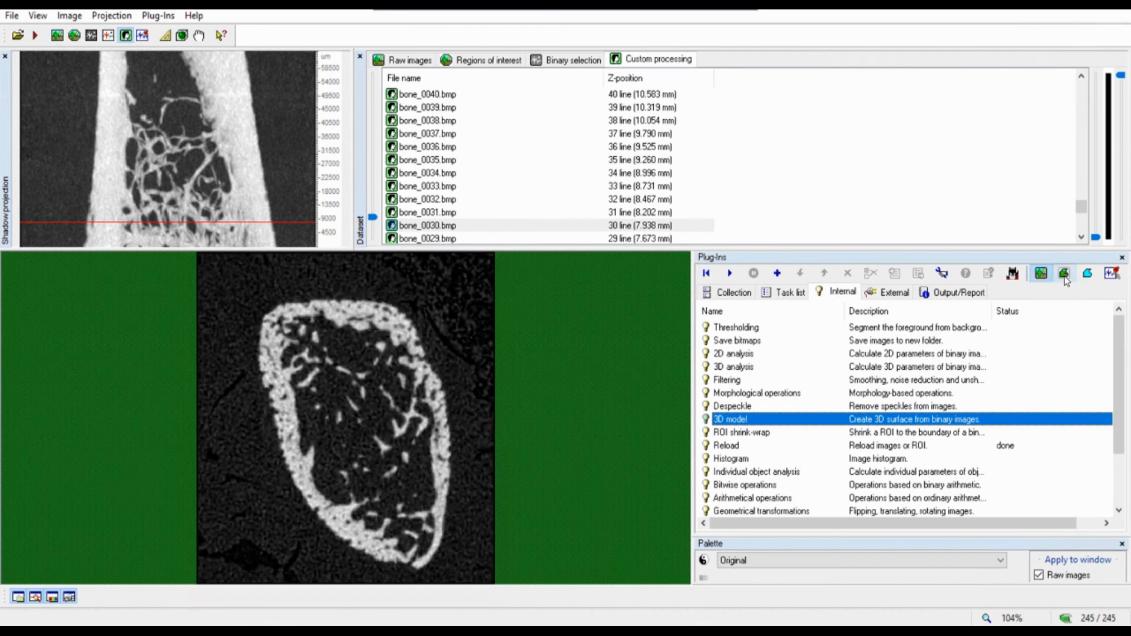
click(1066, 277)
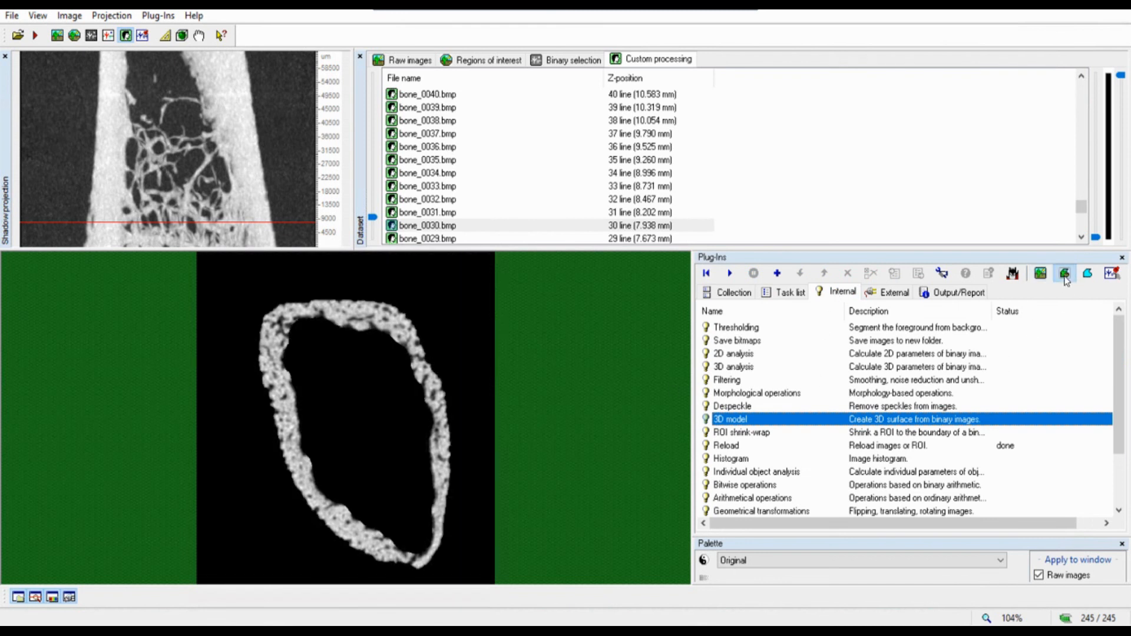
Review the basic and additional values offered by the 3D analysis, then leave without running it
double_click(737, 368)
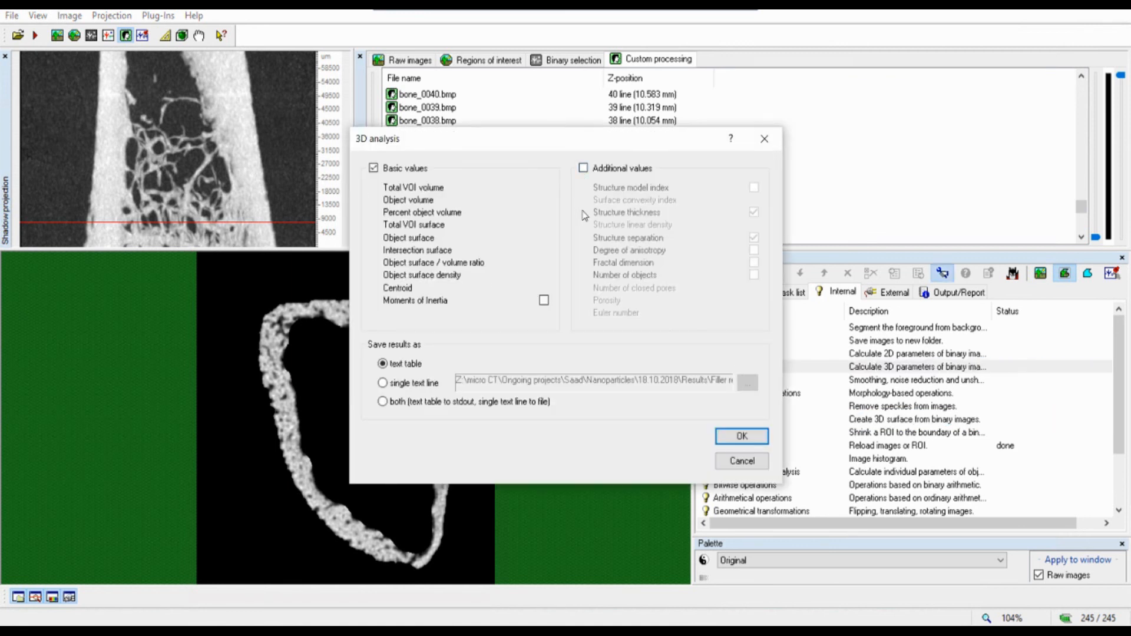
drag(633, 142, 813, 131)
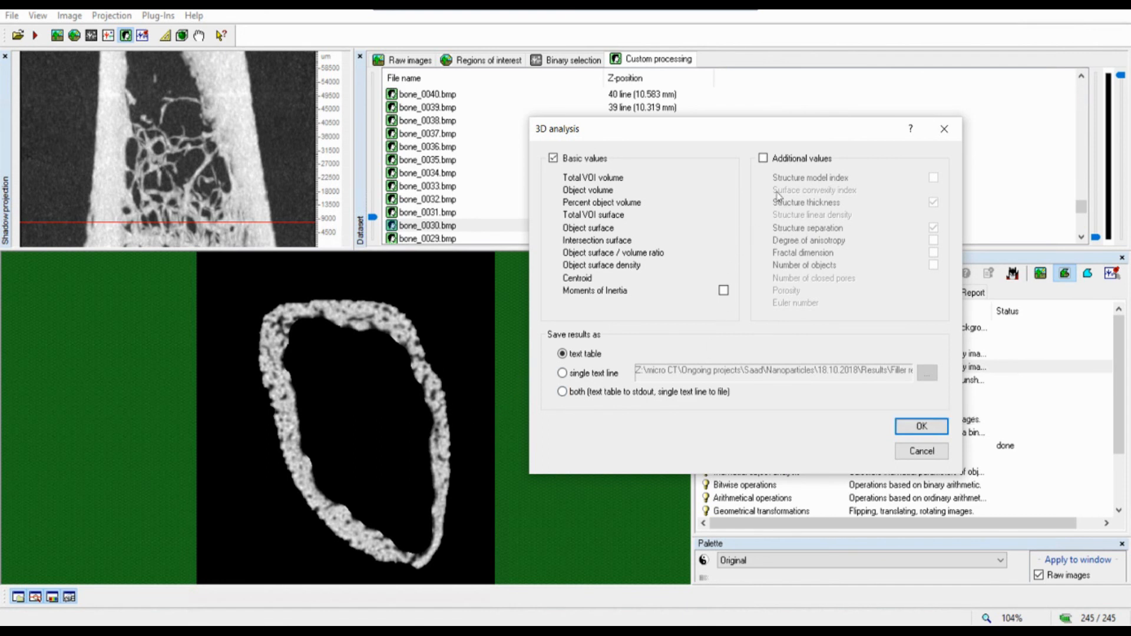
click(763, 158)
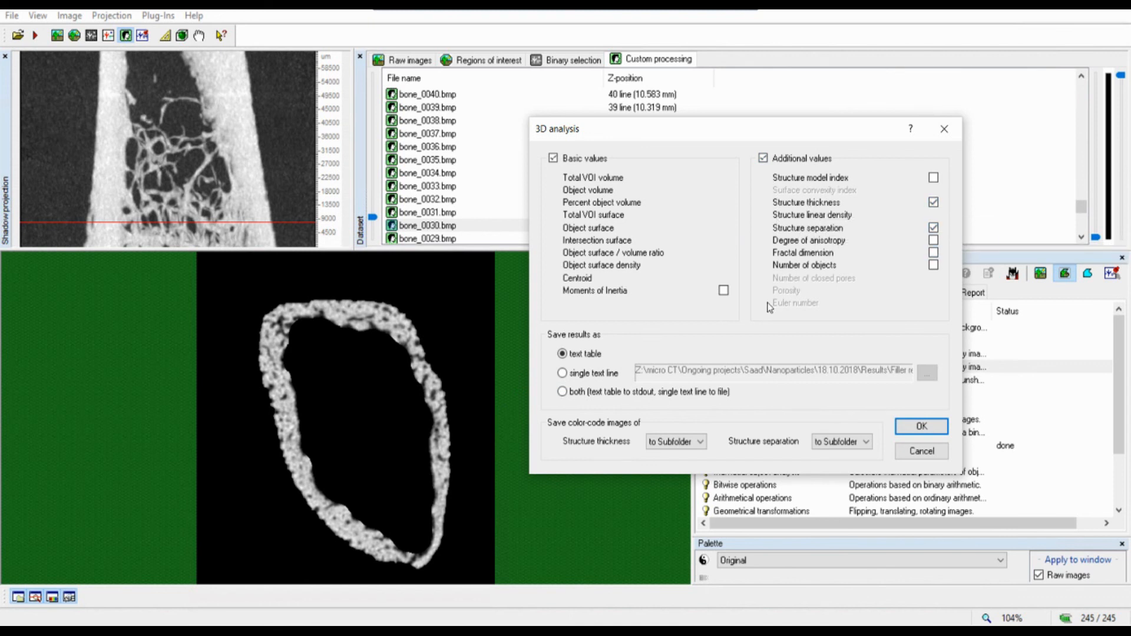
click(921, 451)
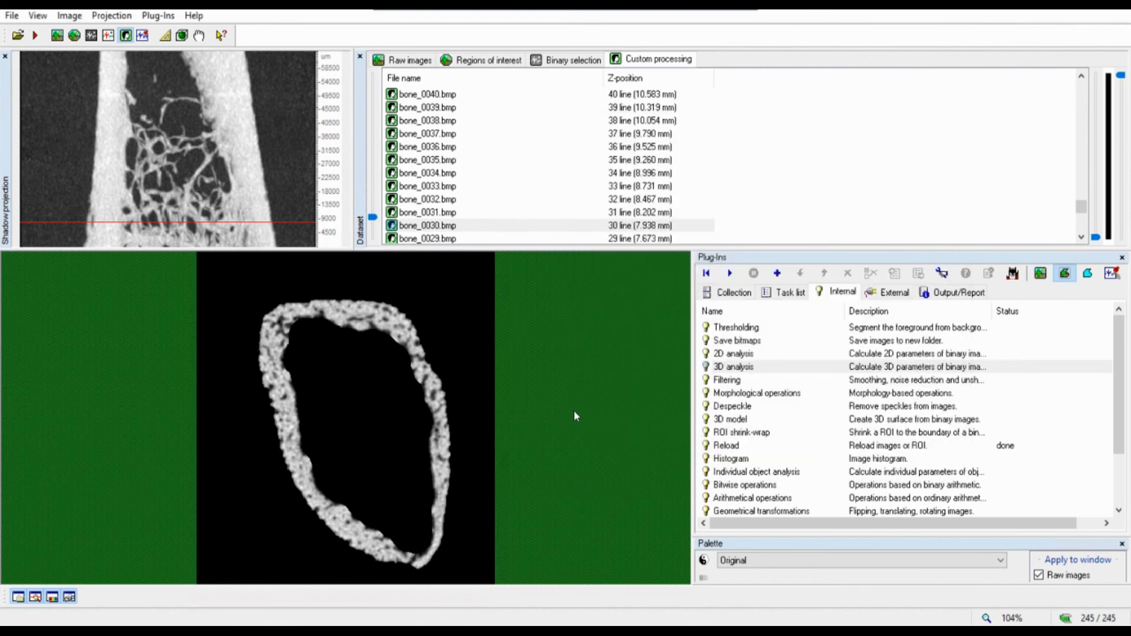